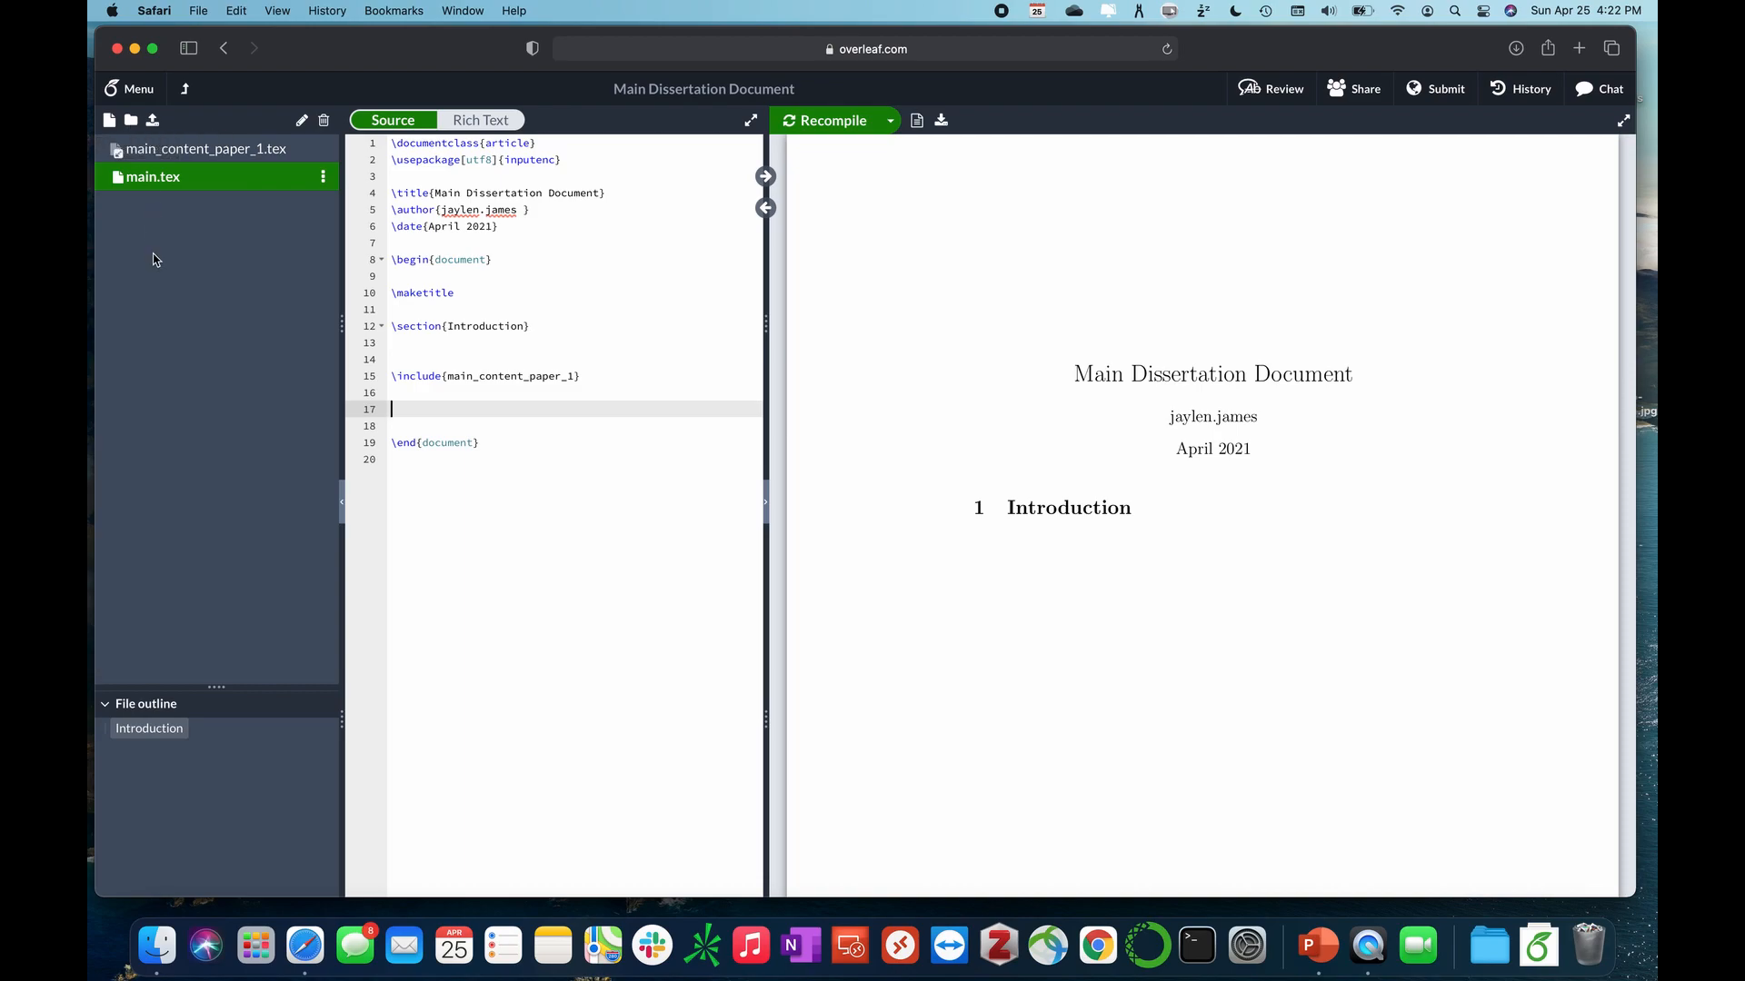
Open the project Paper 1 on 3D Printing and create a folder named three_d_printing_figures in it
left_click(184, 88)
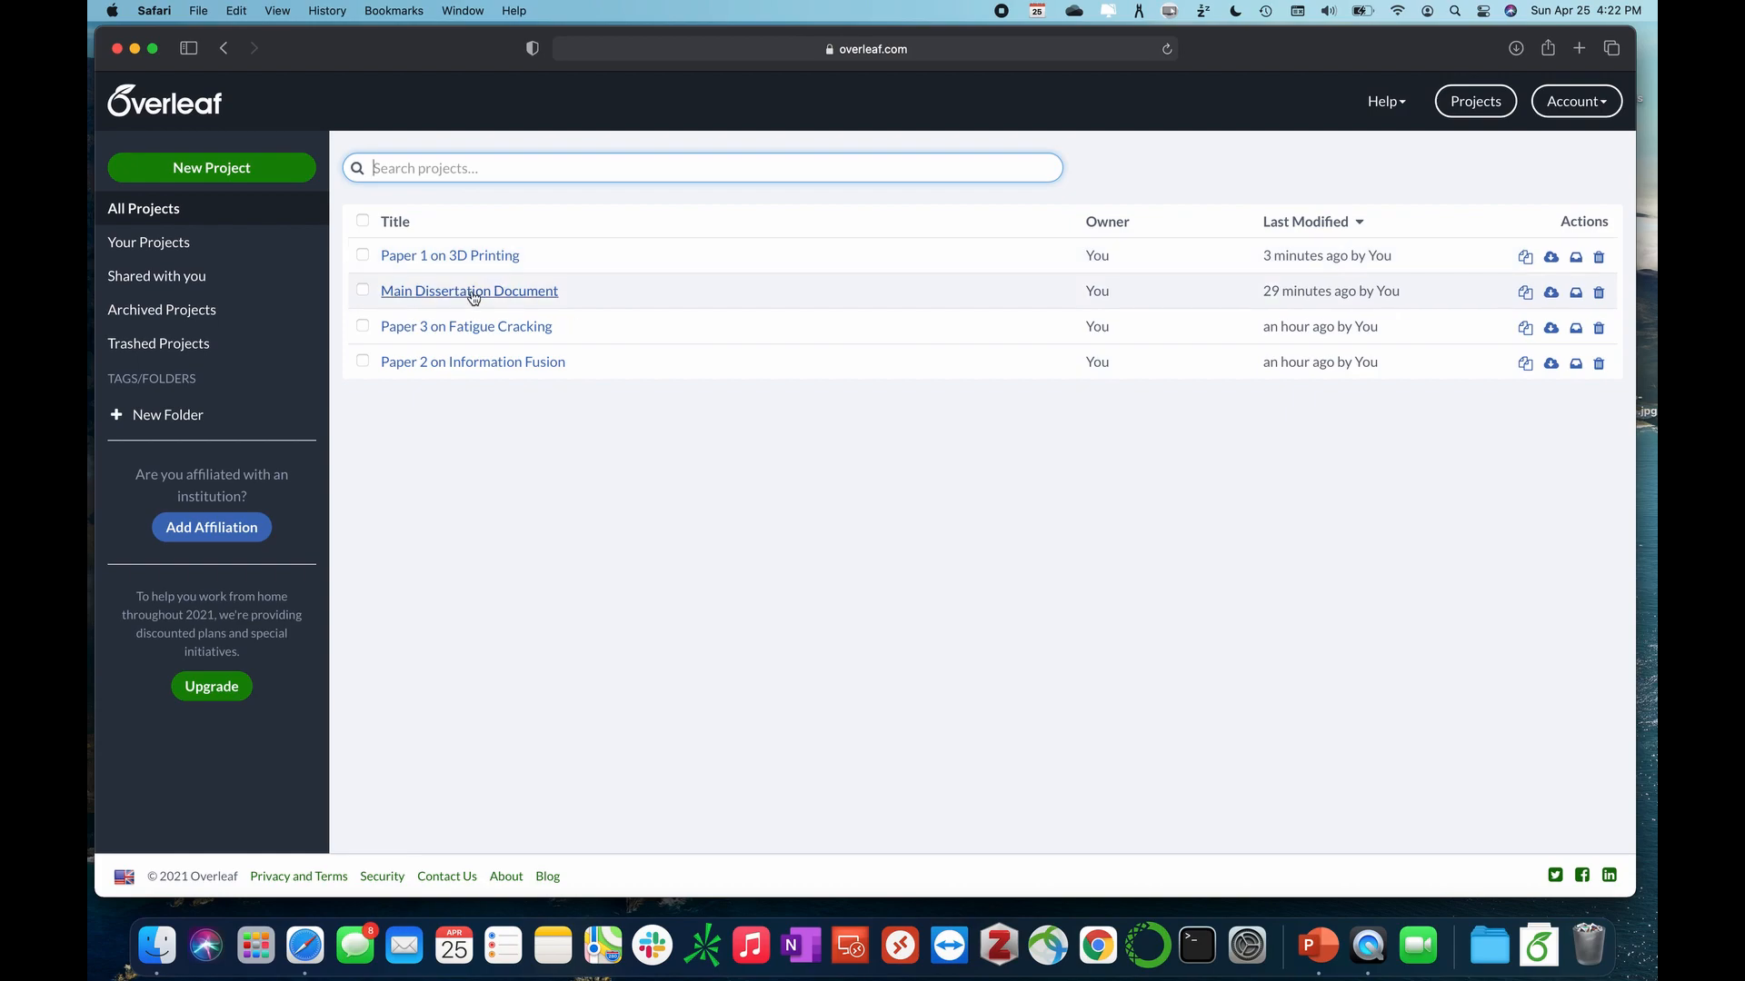
left_click(470, 260)
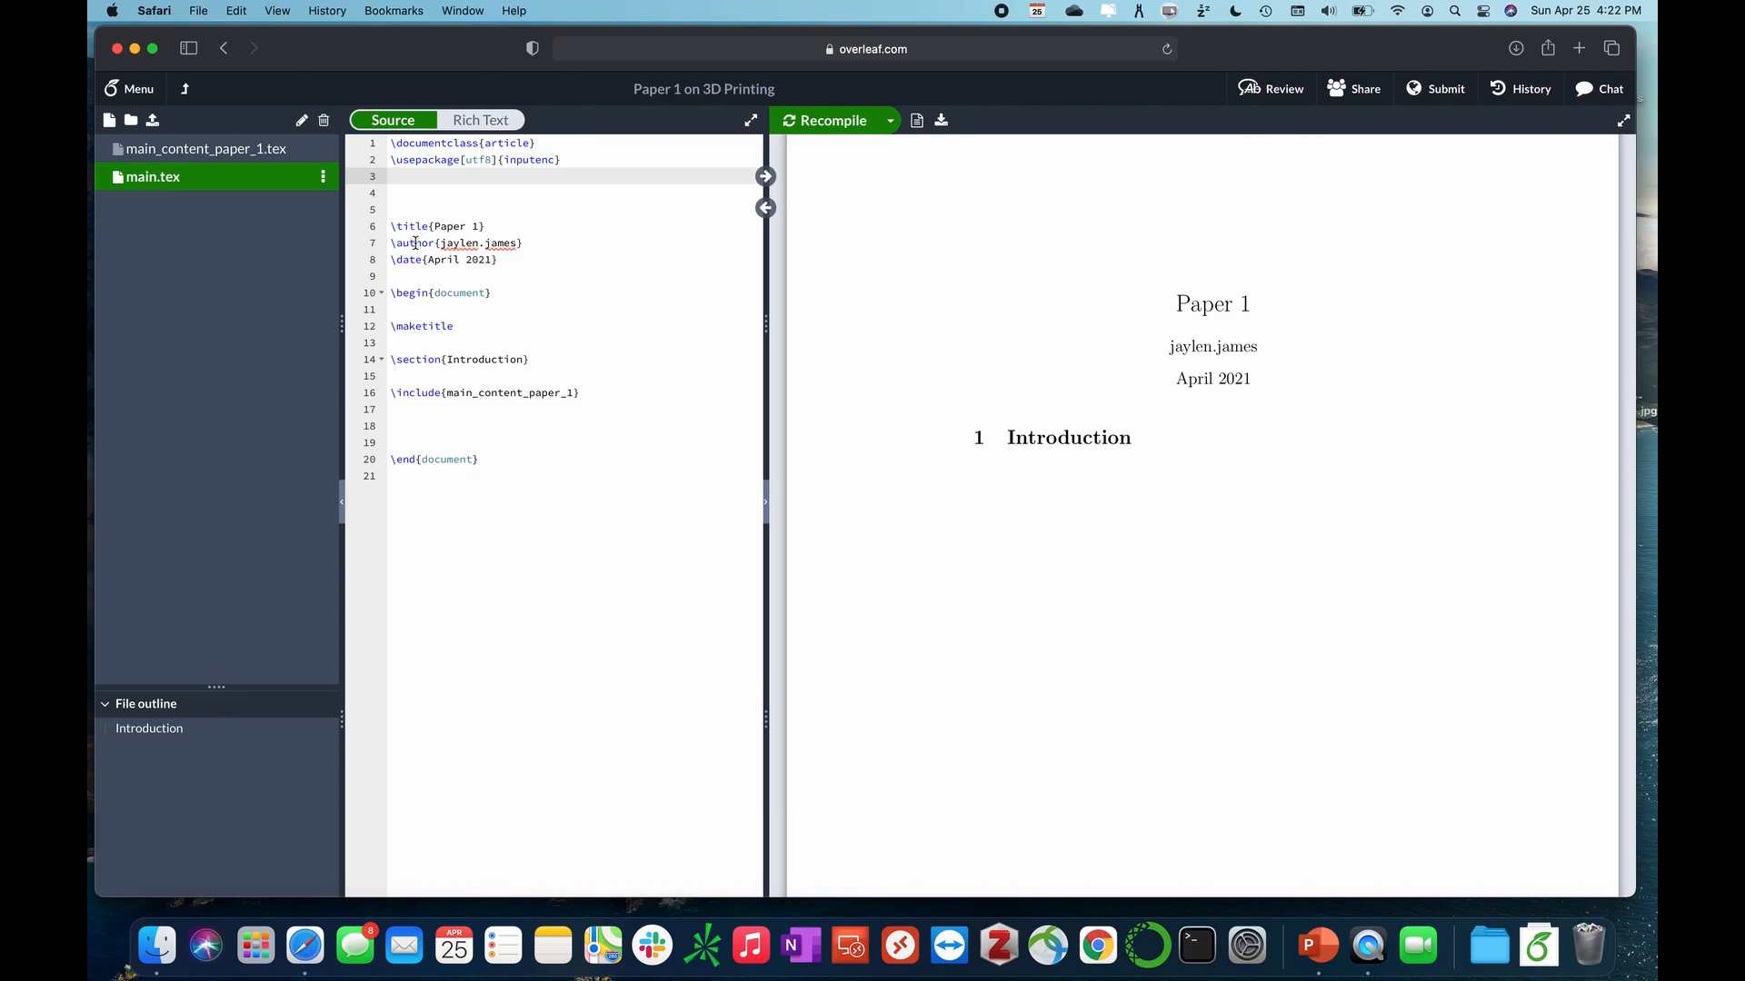
left_click(131, 123)
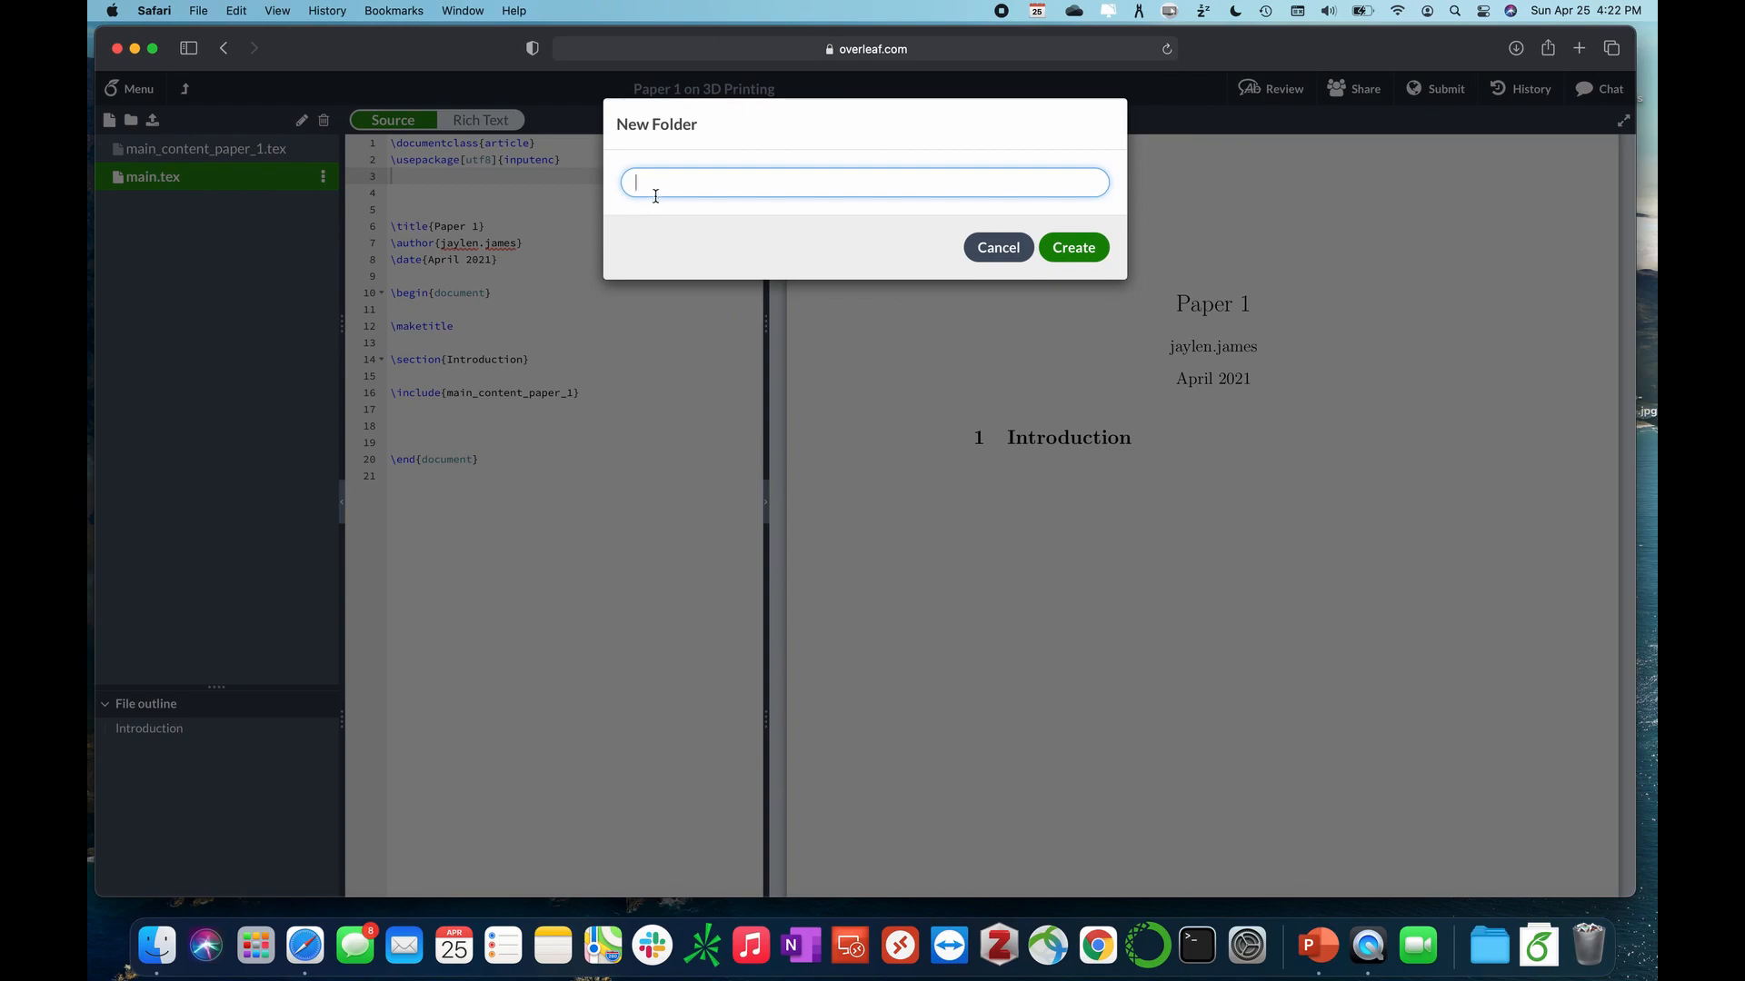
type("three_d_printing_figures")
left_click(1075, 254)
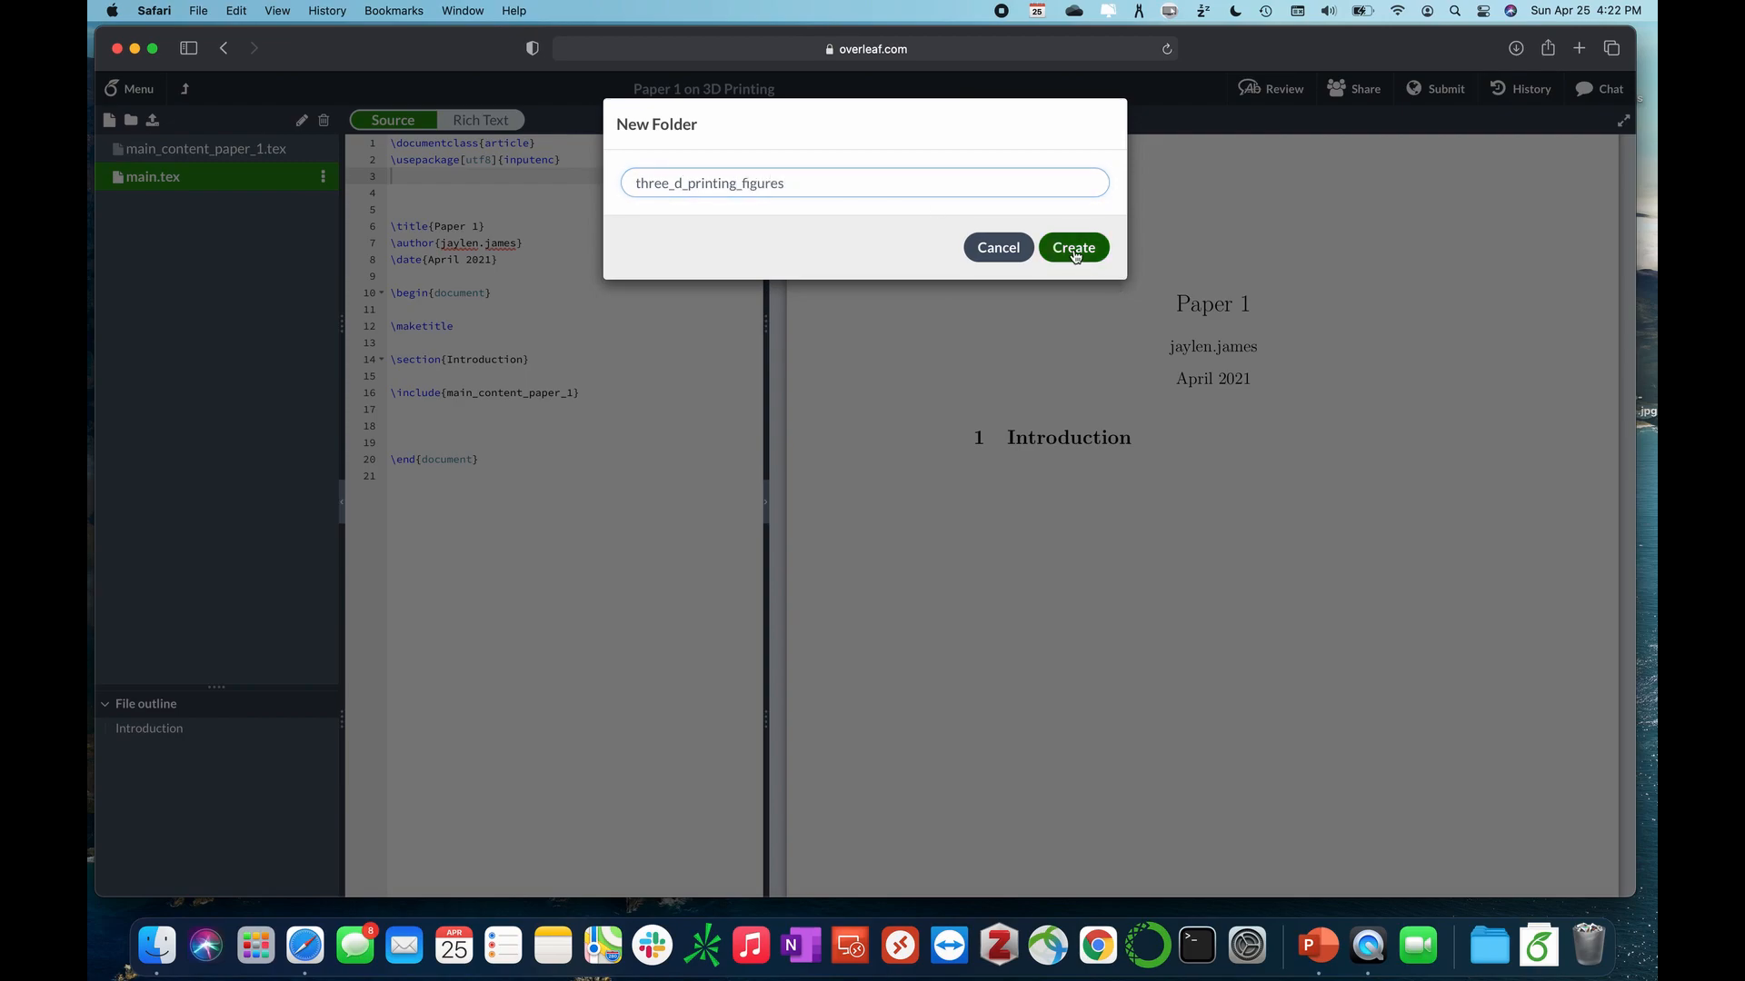
Upload the 3D printer JPG photo from the desktop into the three_d_printing_figures folder
left_click(137, 151)
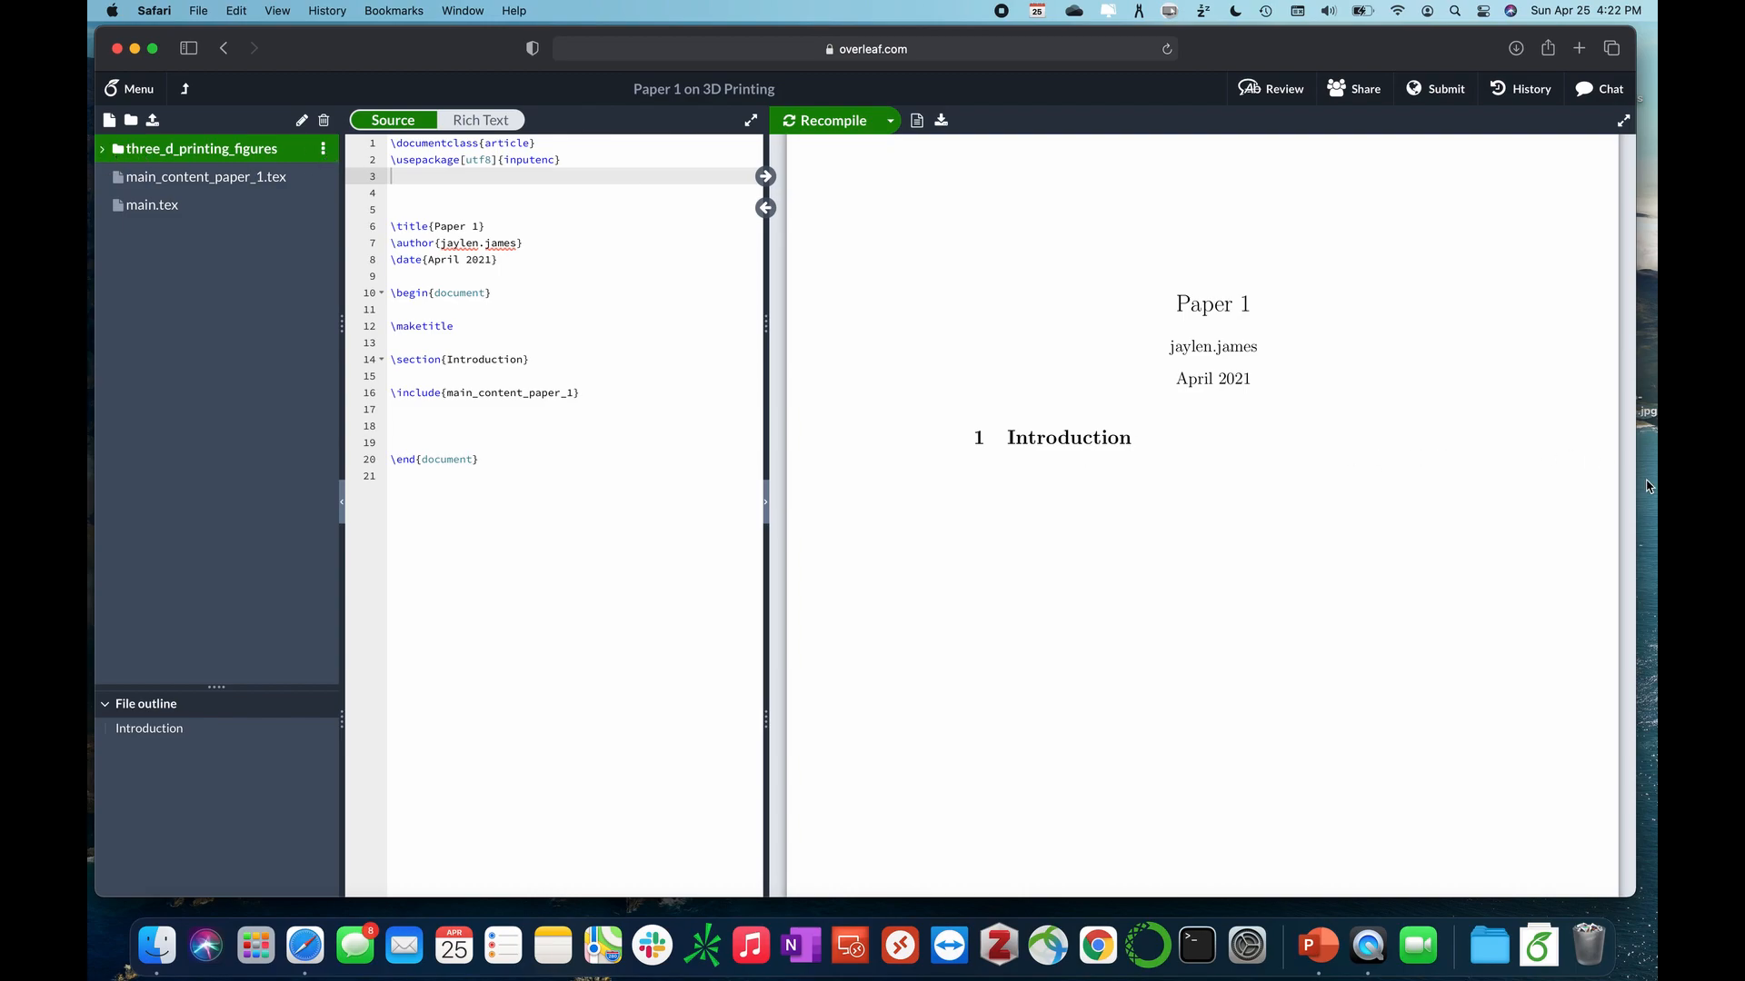
left_click_drag(1636, 464, 1572, 463)
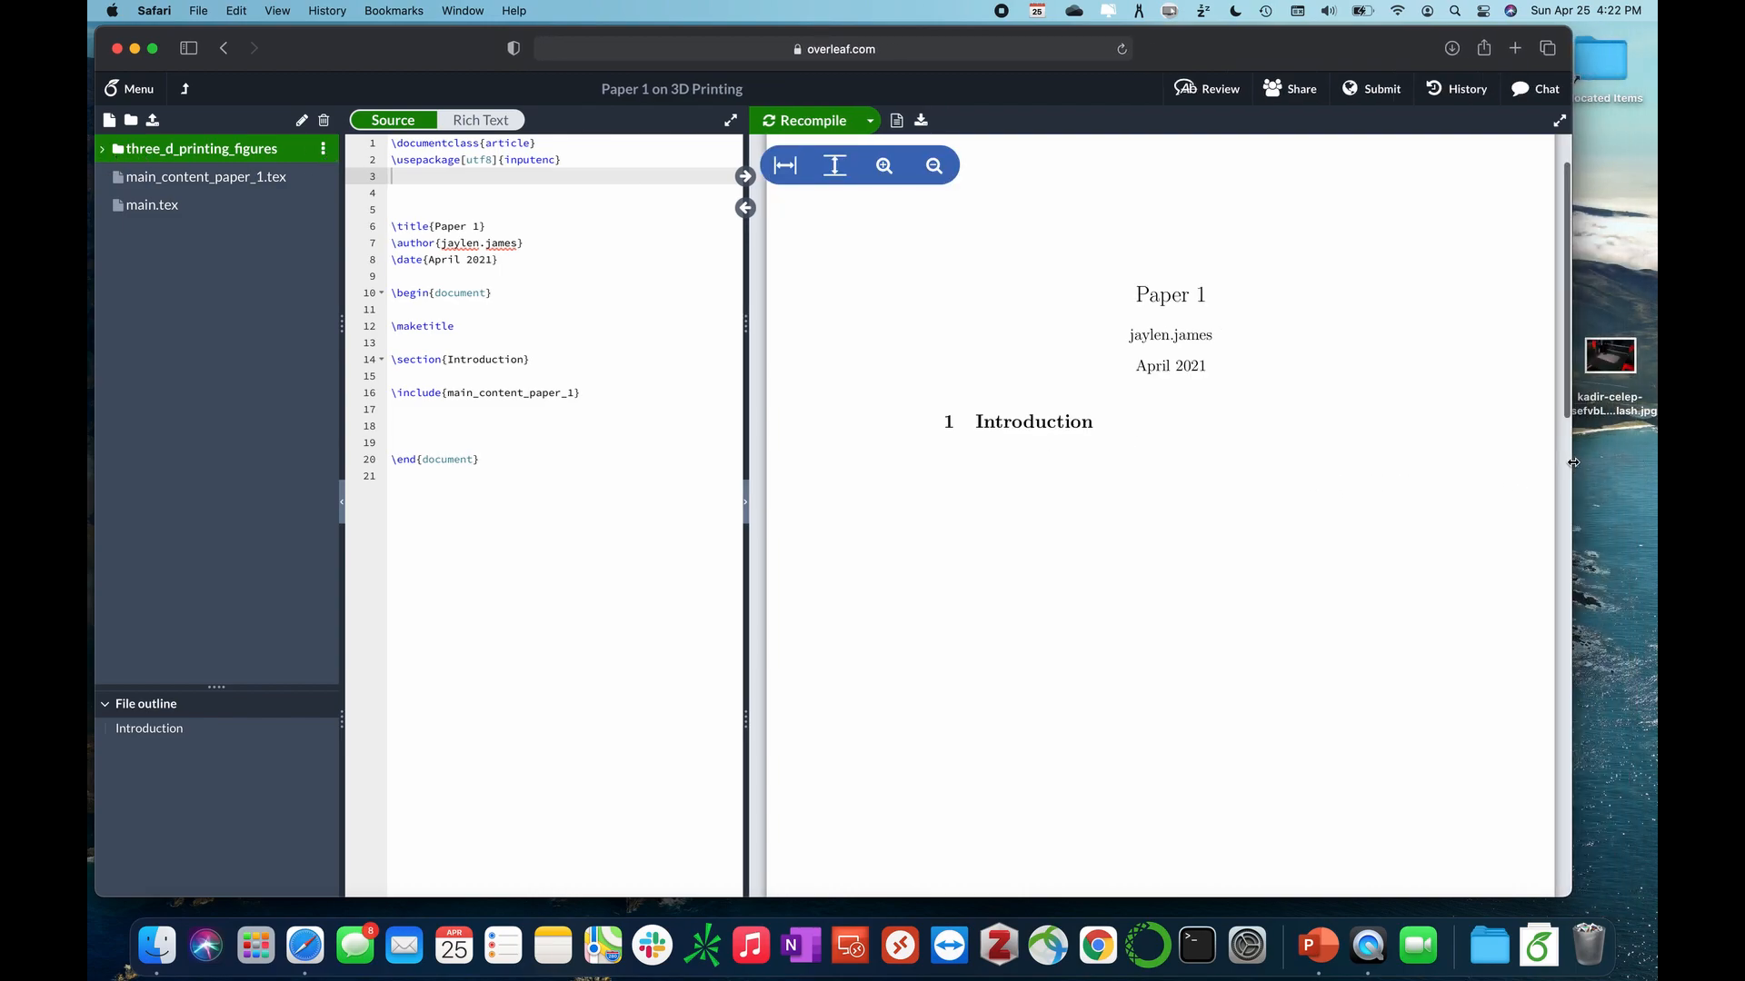
left_click(152, 120)
left_click_drag(1610, 363, 973, 369)
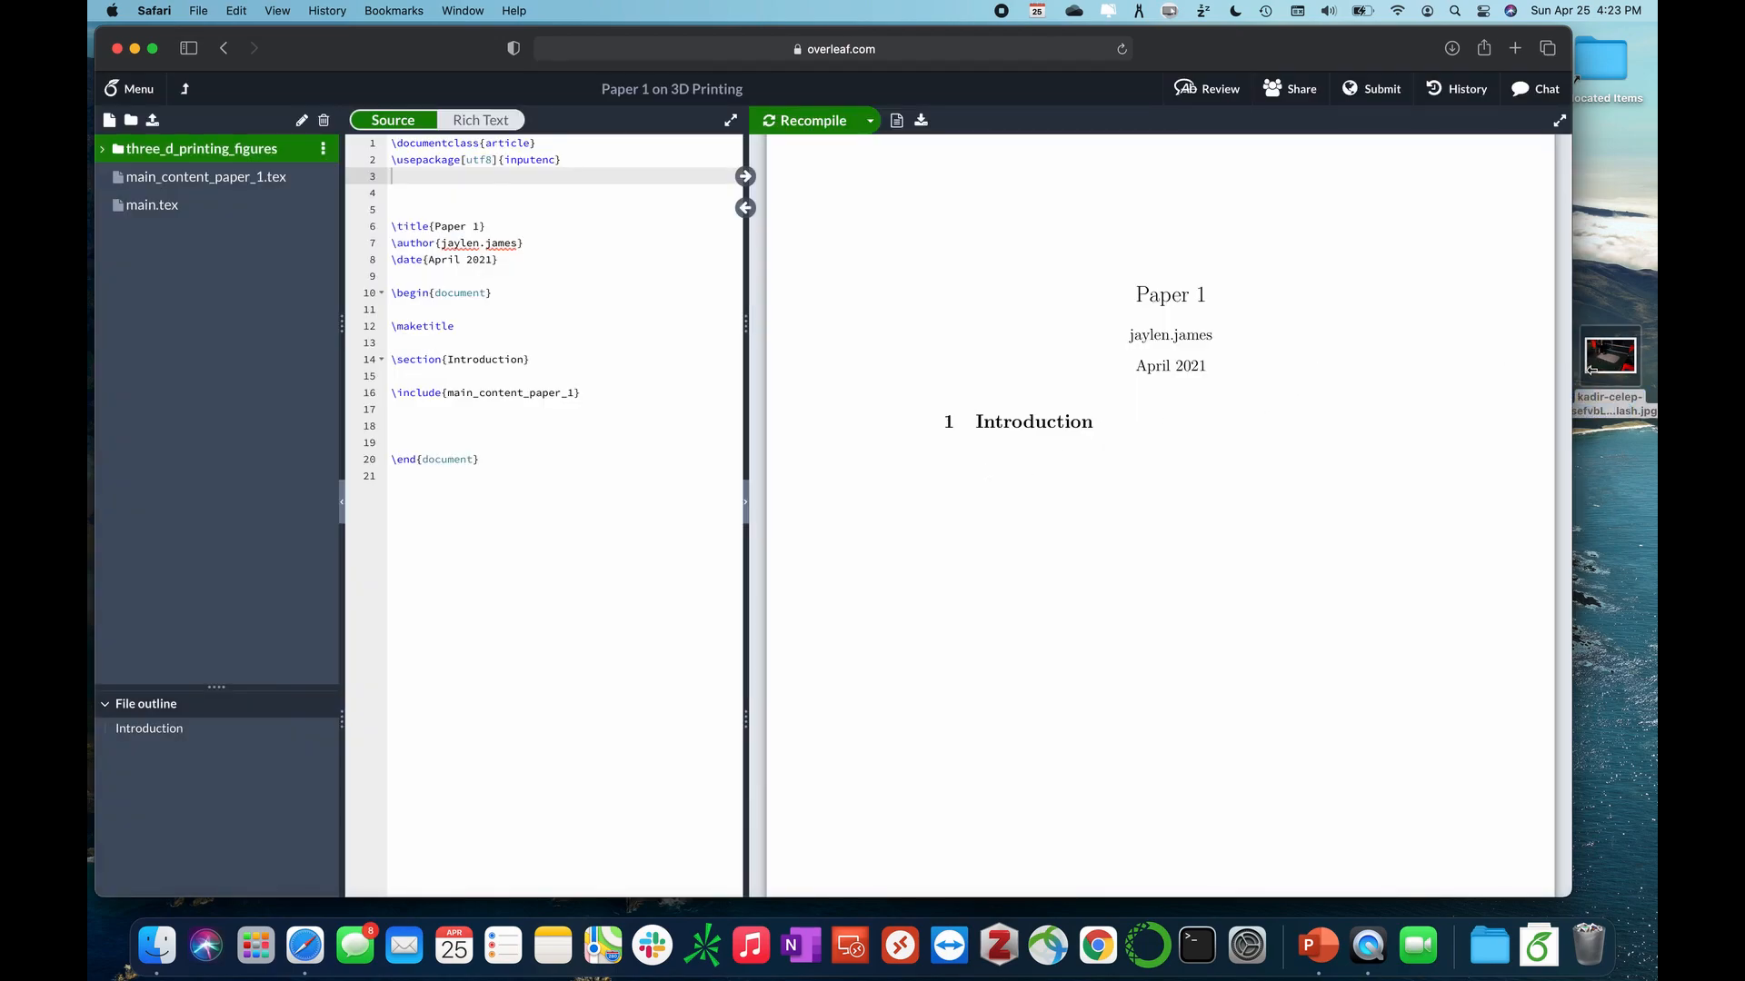
left_click_drag(1588, 368, 1655, 368)
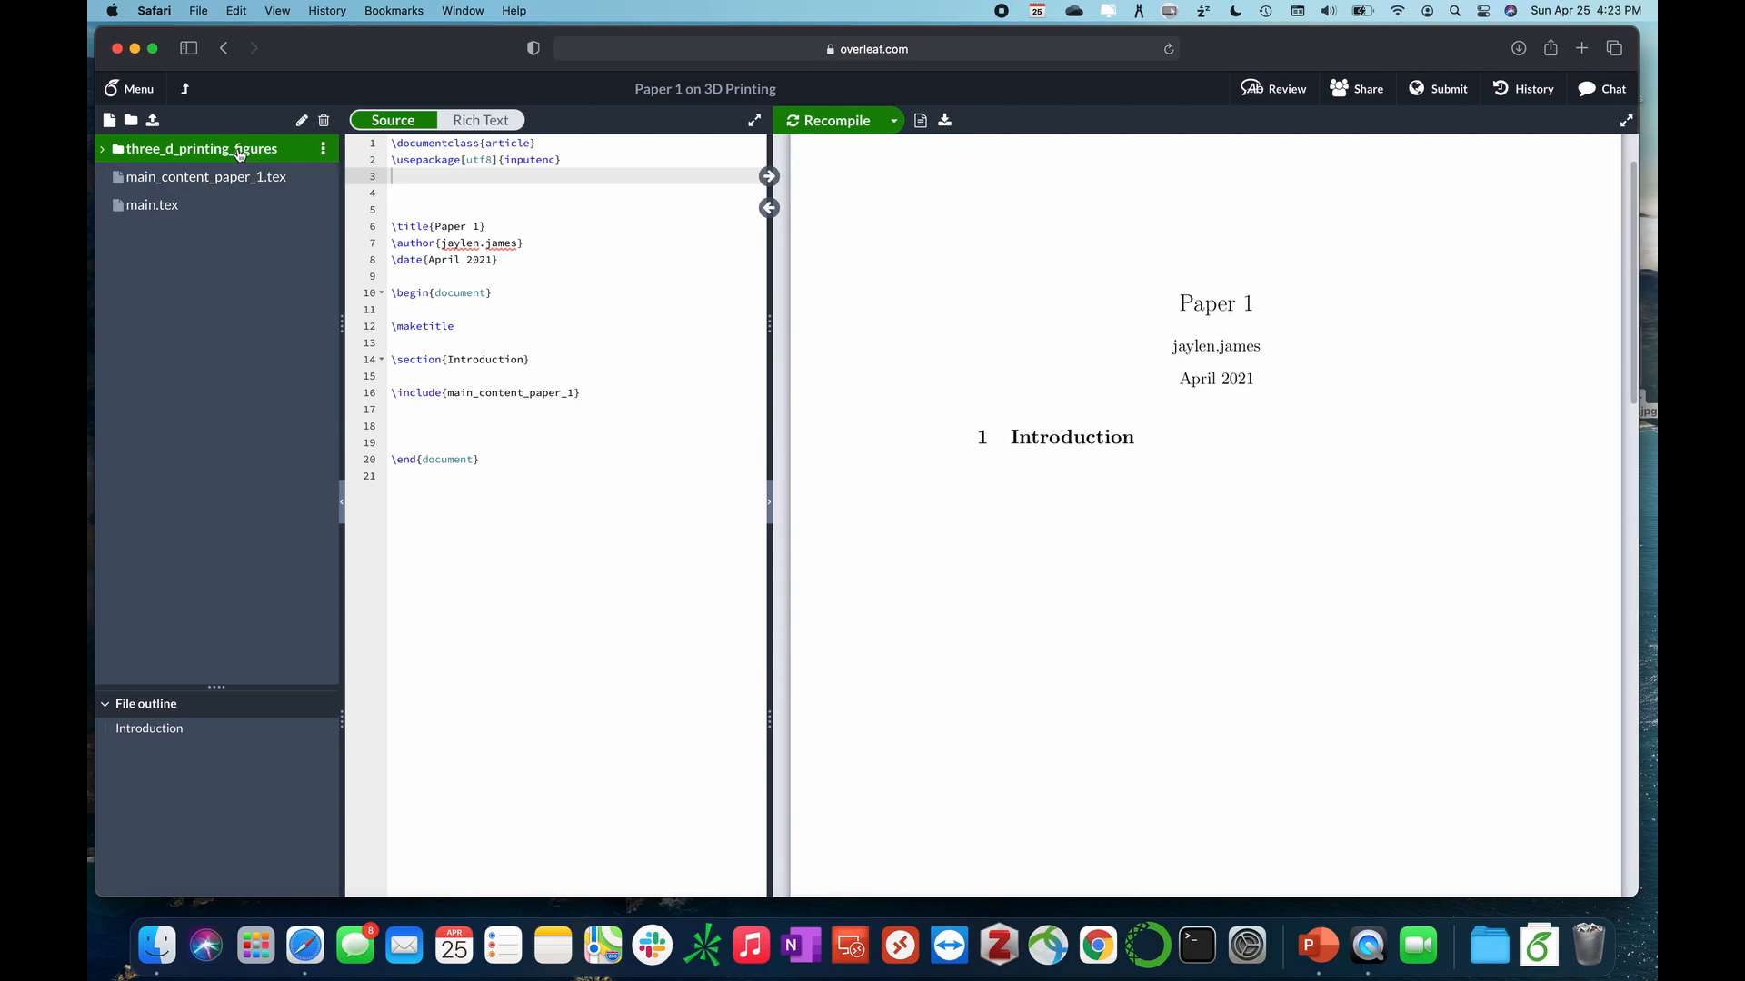
In main_content_paper_1.tex, insert a figure environment below "Lorem ipsum" that includes the 3D printer photo from three_d_printing_figures
left_click(470, 375)
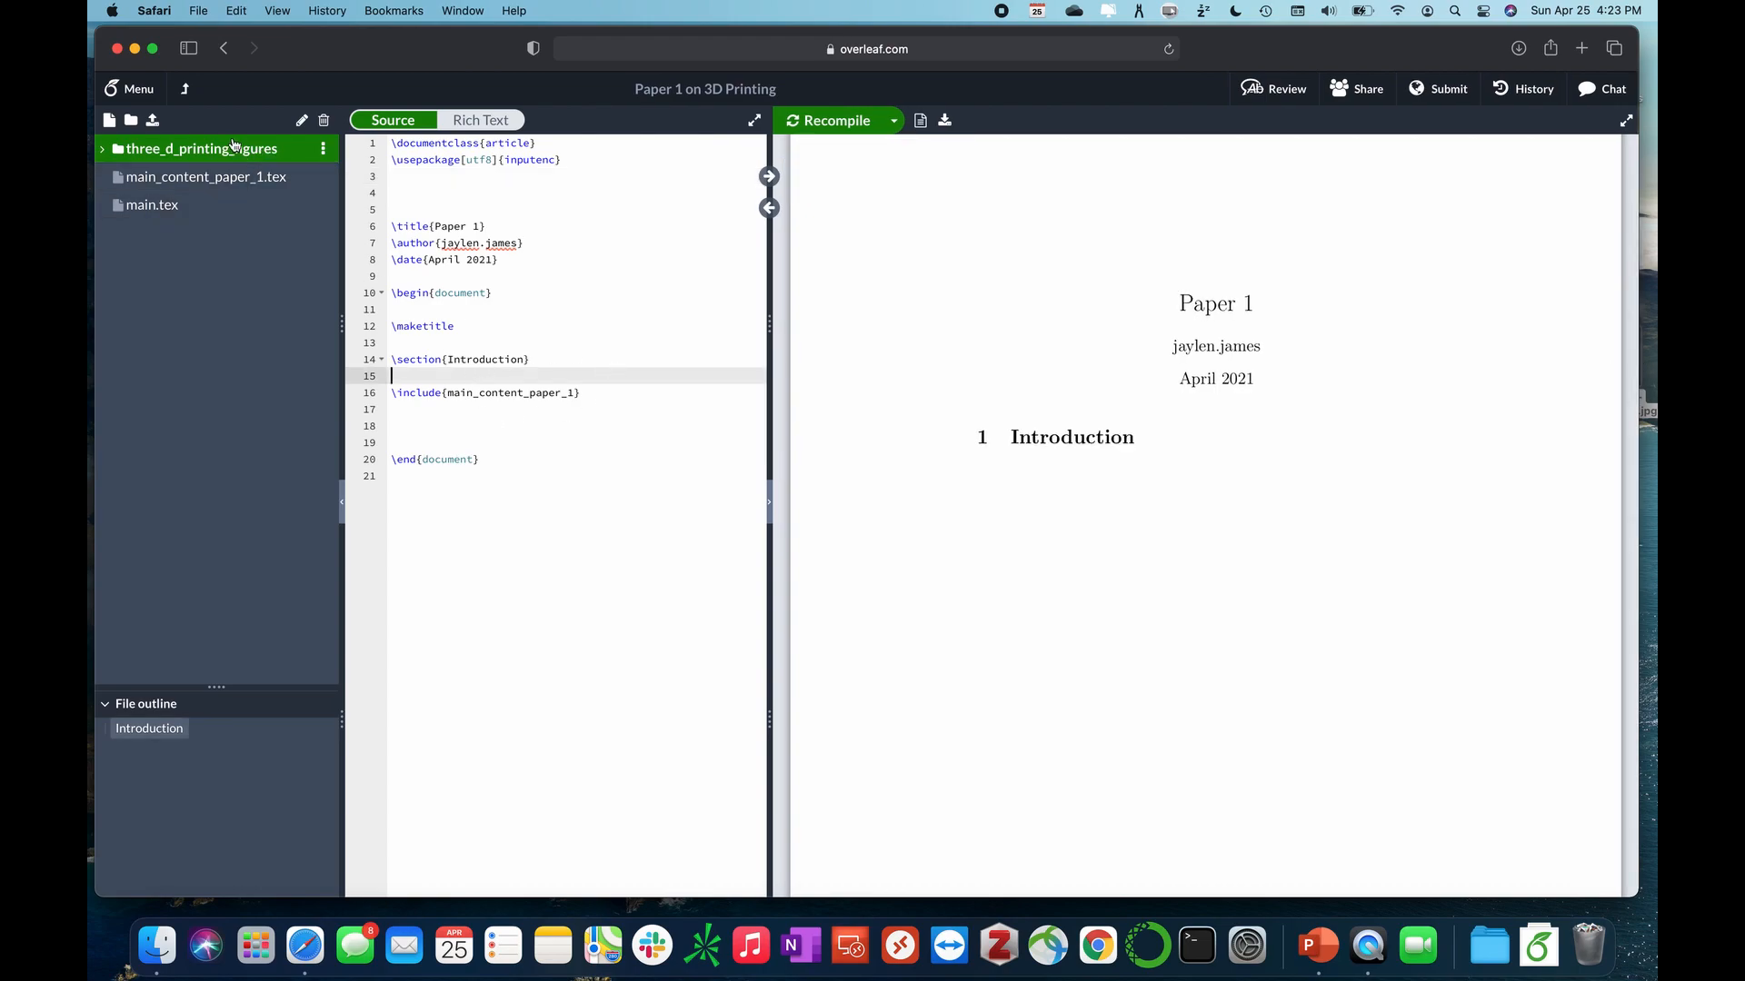
left_click(227, 187)
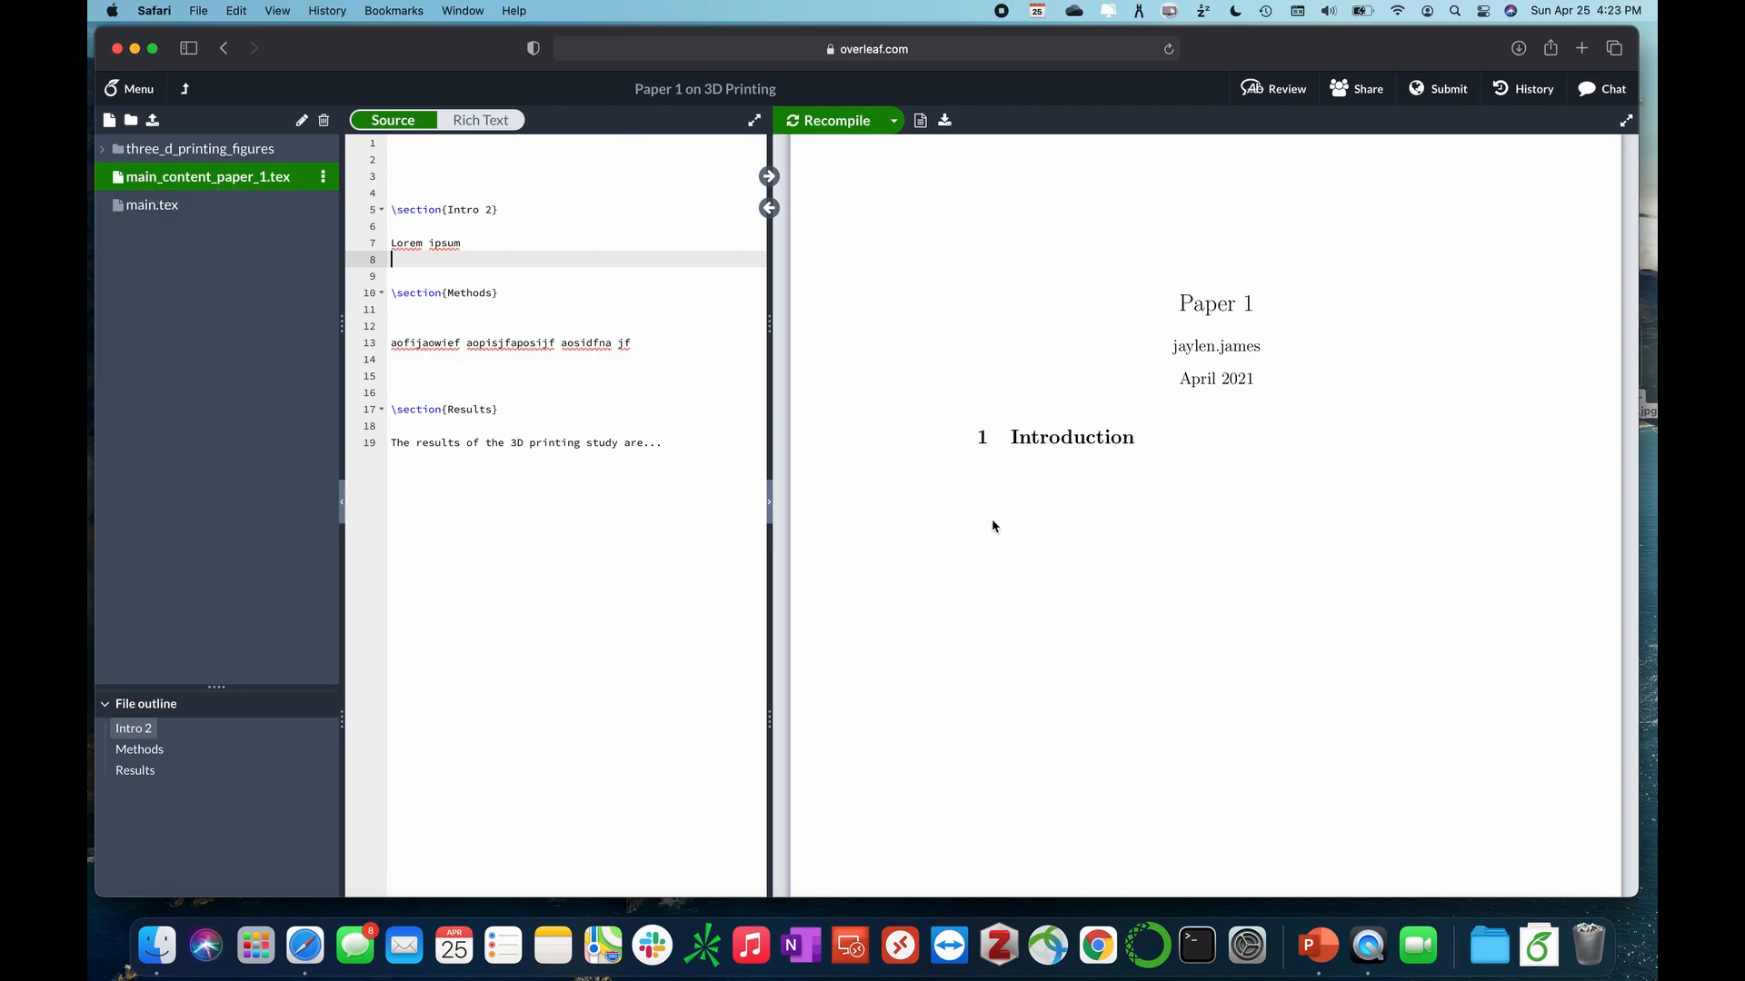
scroll(993, 527, "down", 10)
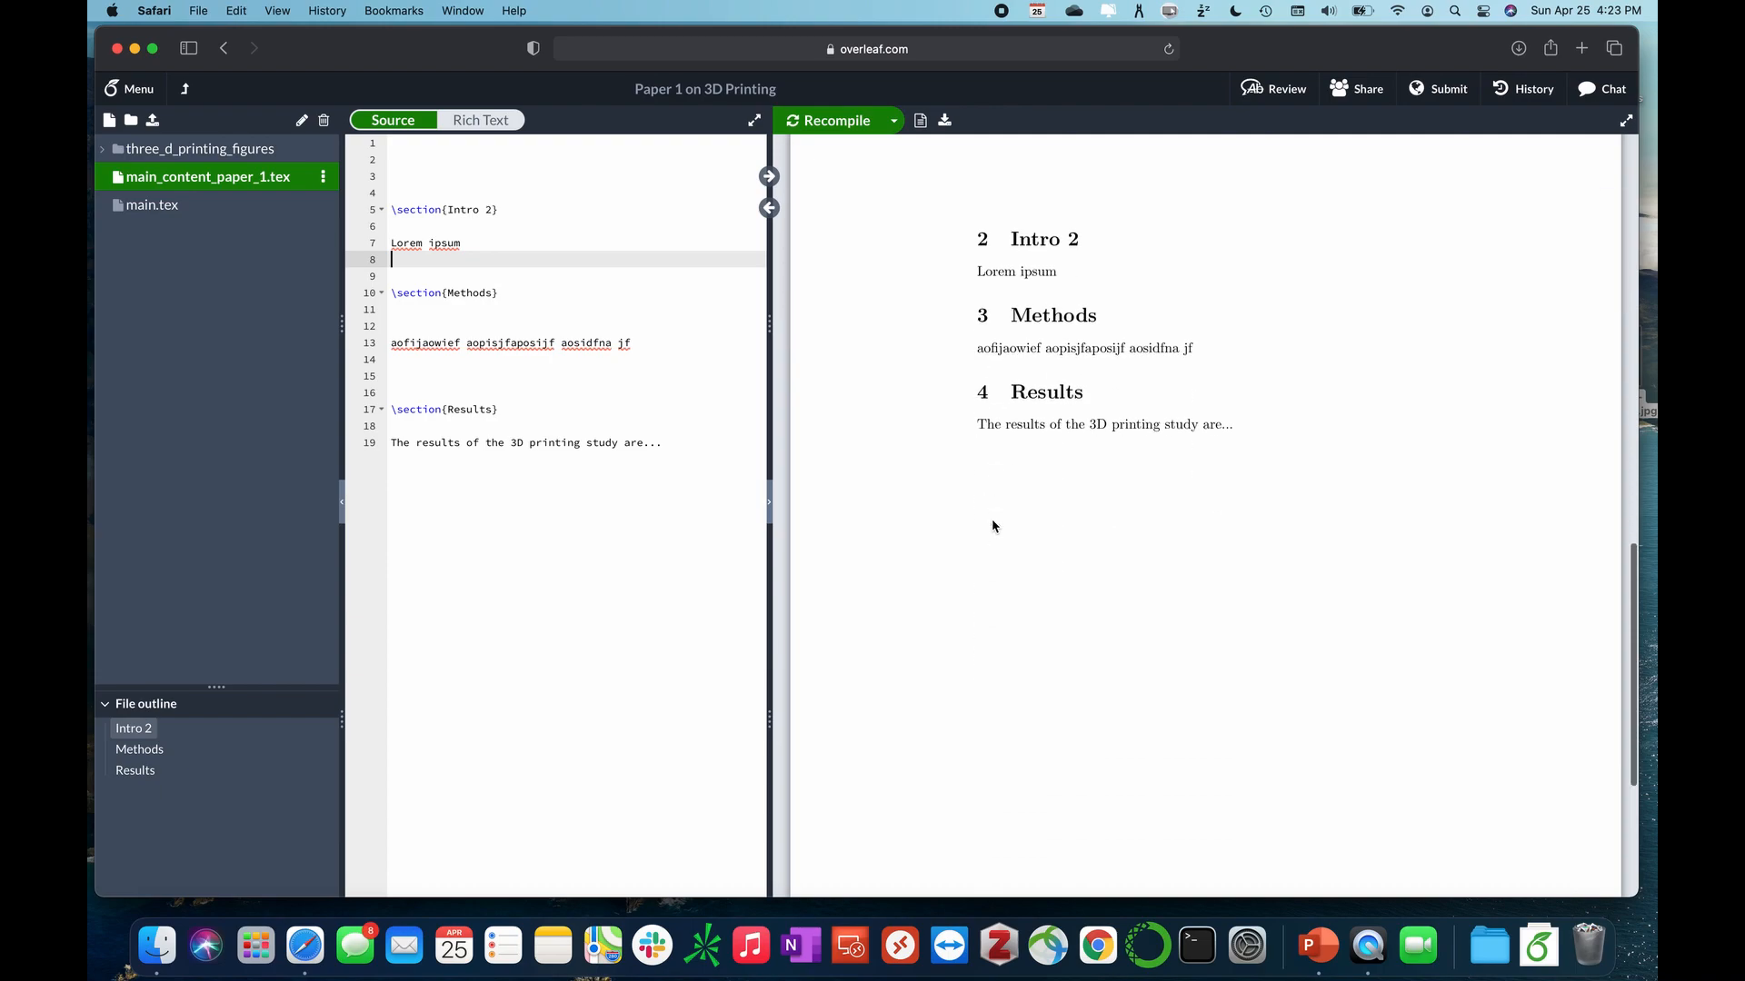
key("Return")
key("Return")
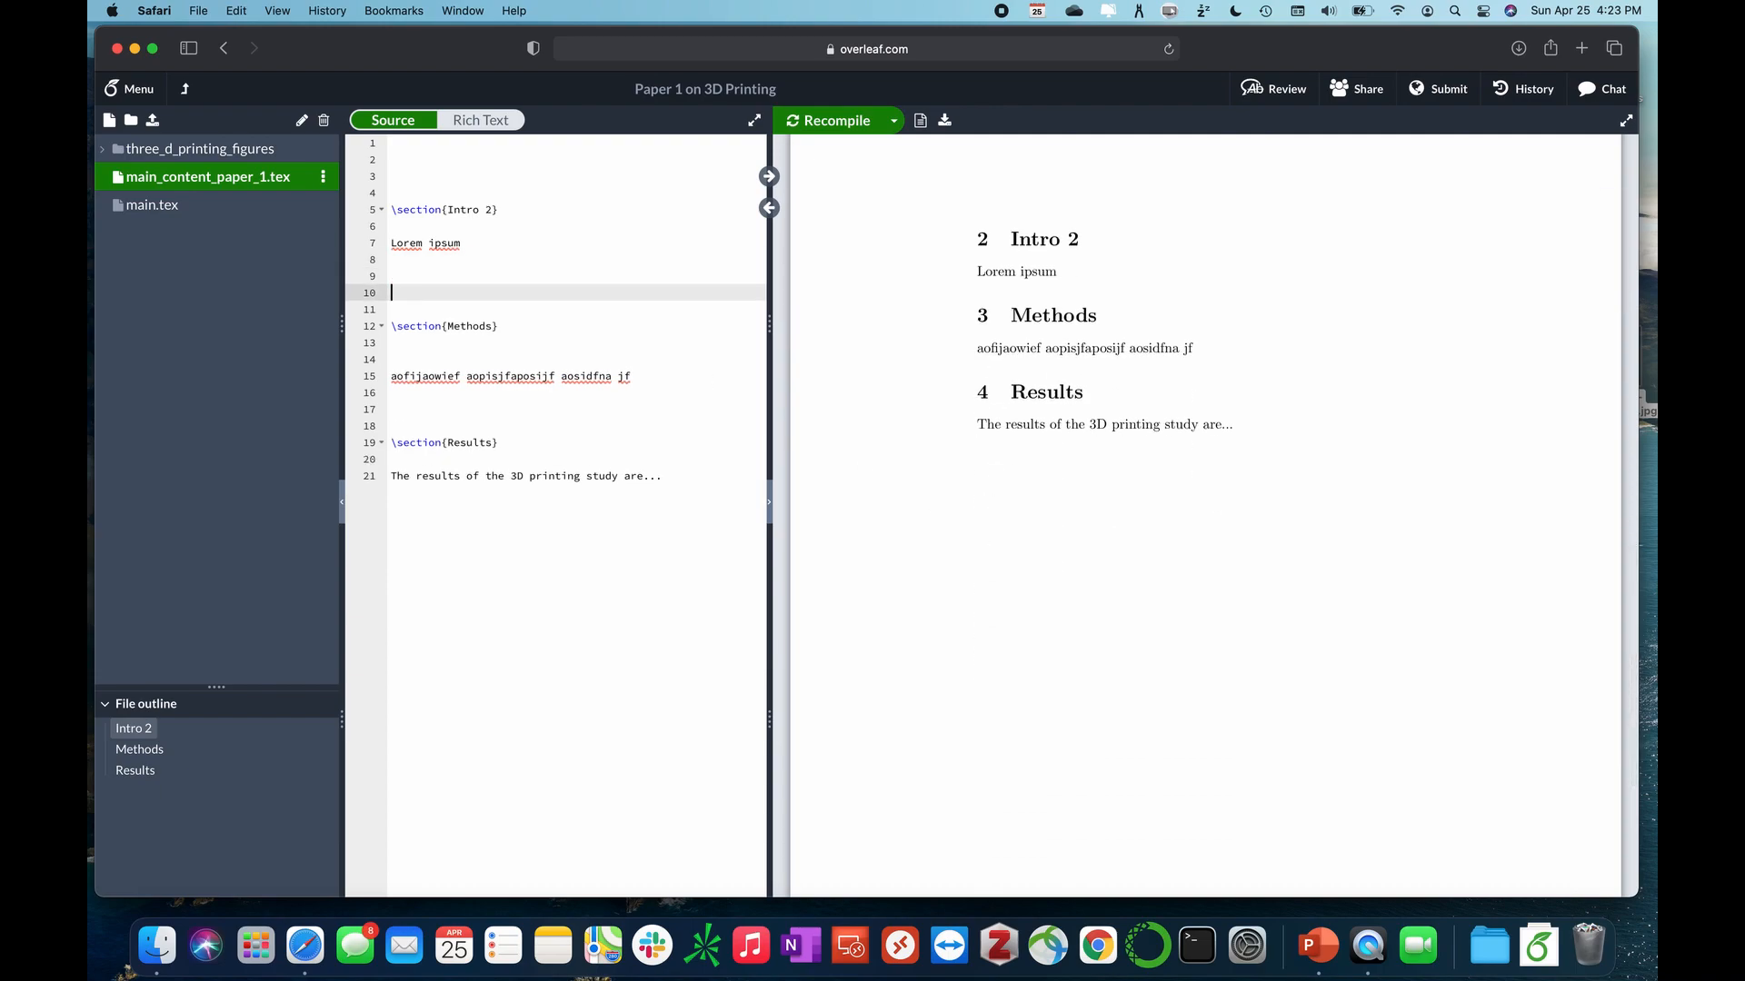
type("\\")
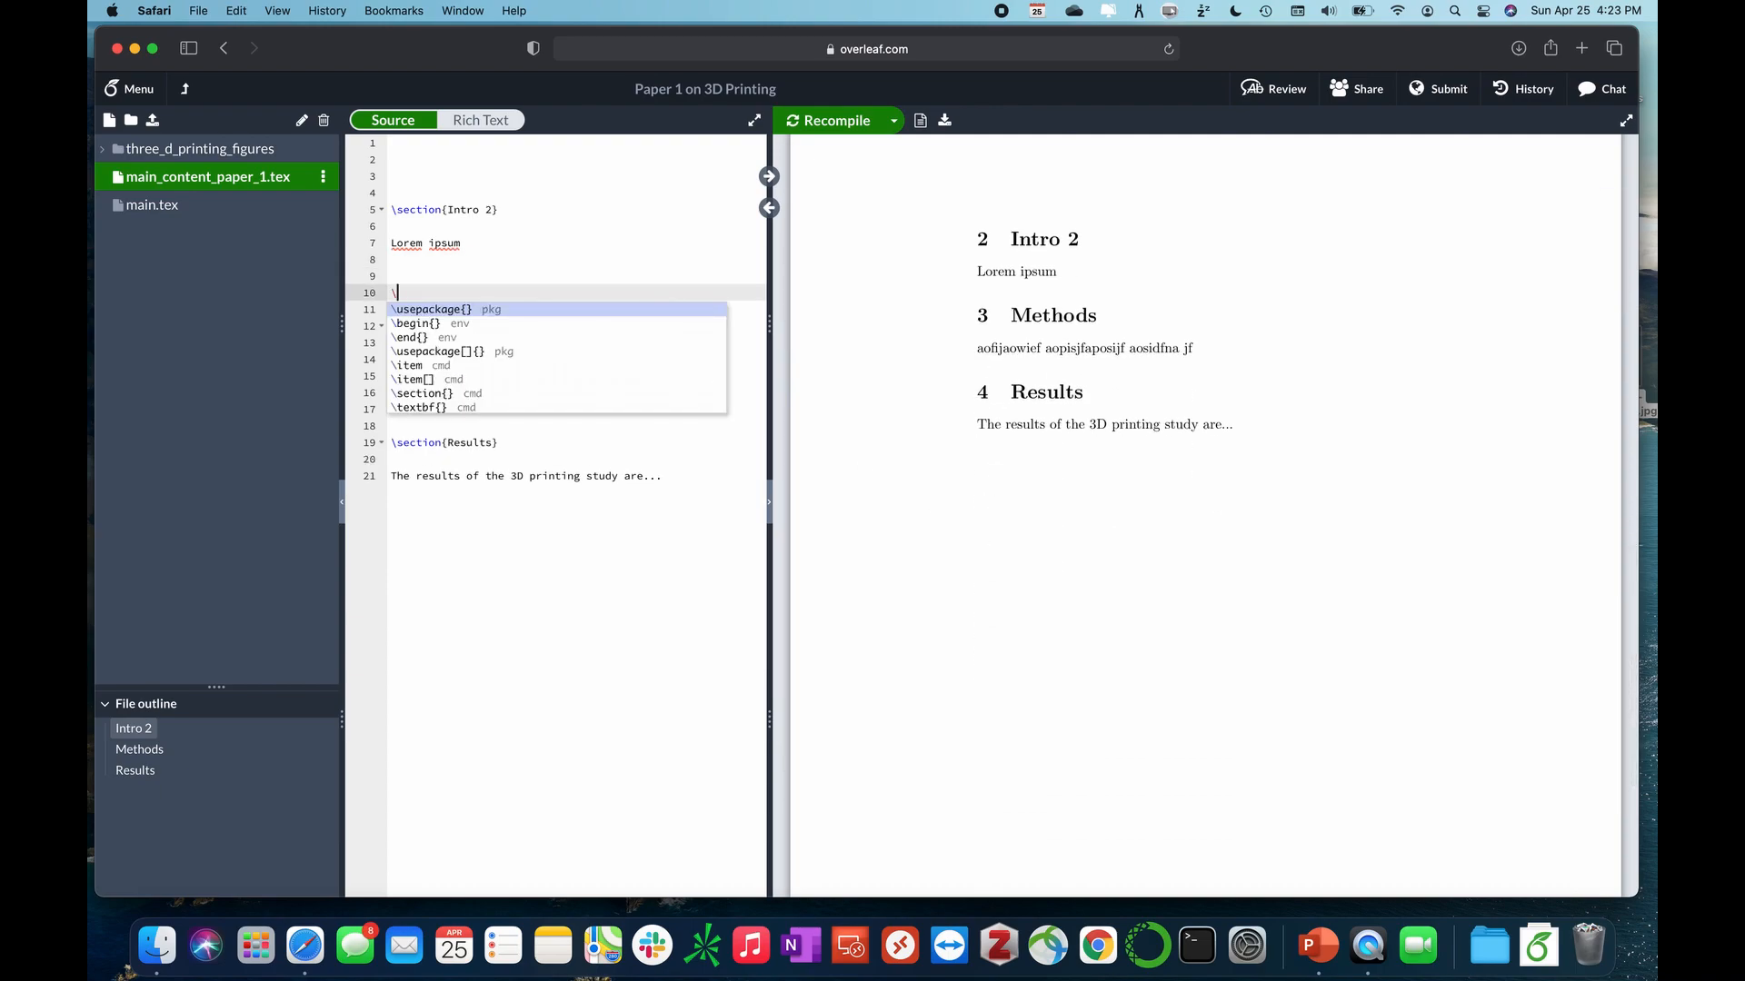
type("begin{fig")
key("Down")
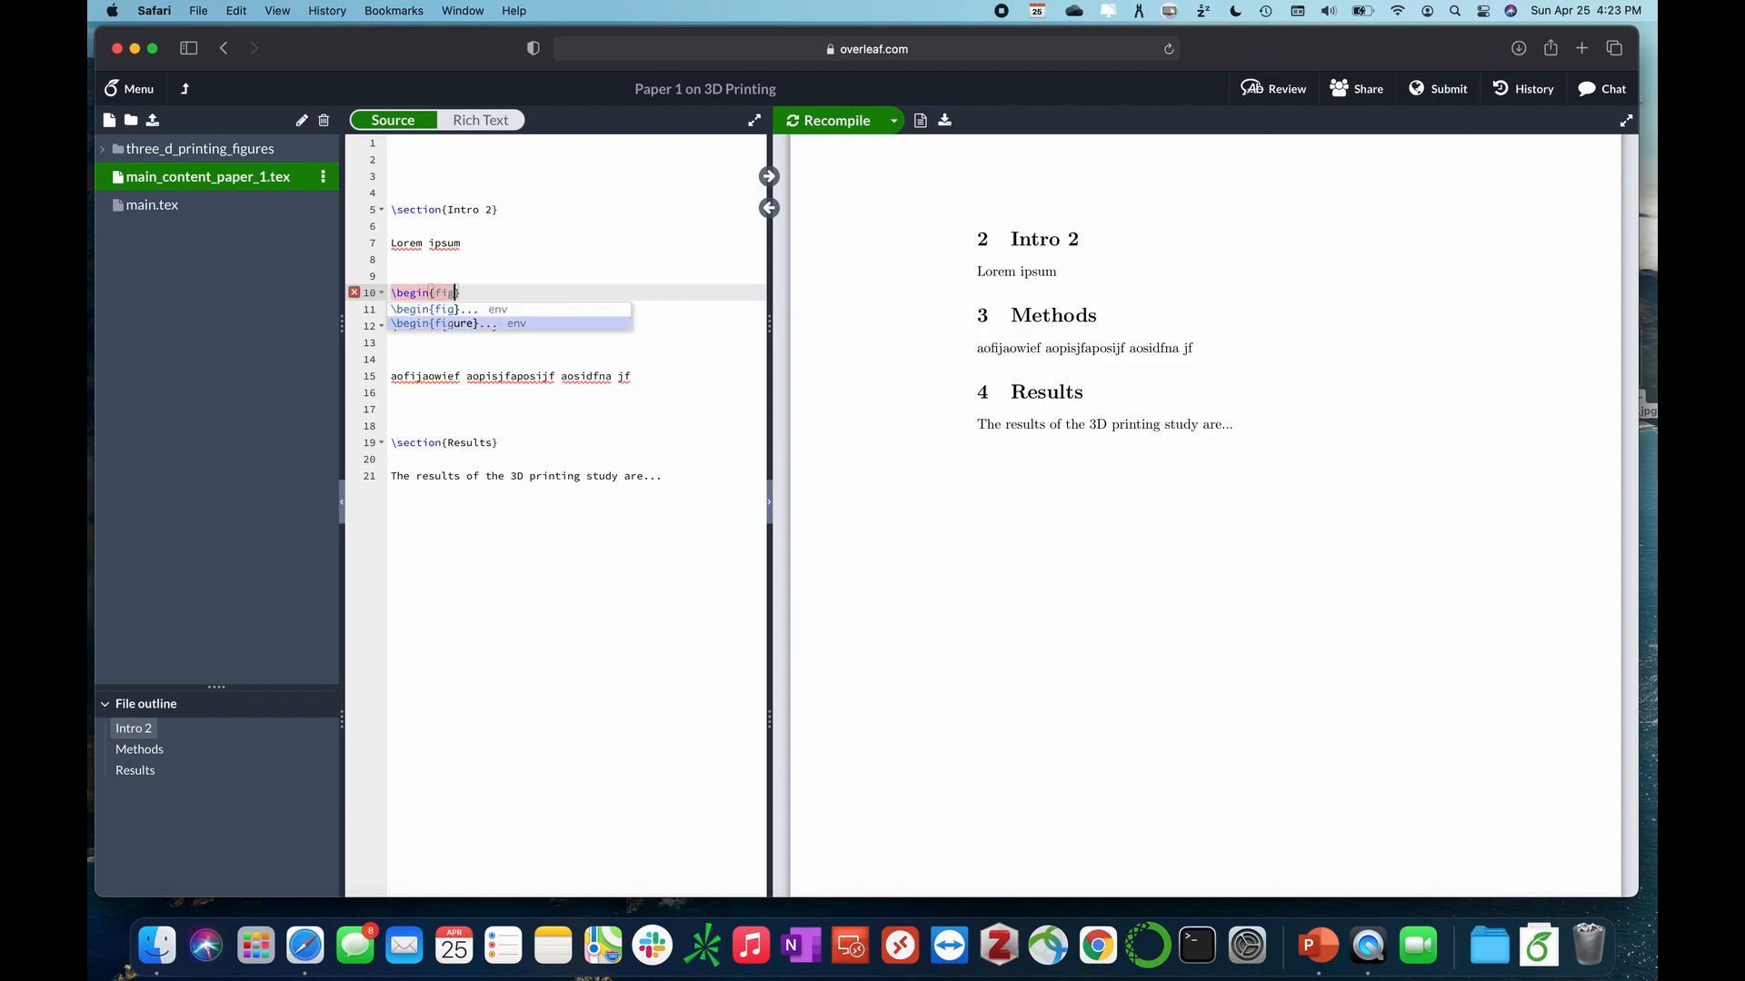
key("Return")
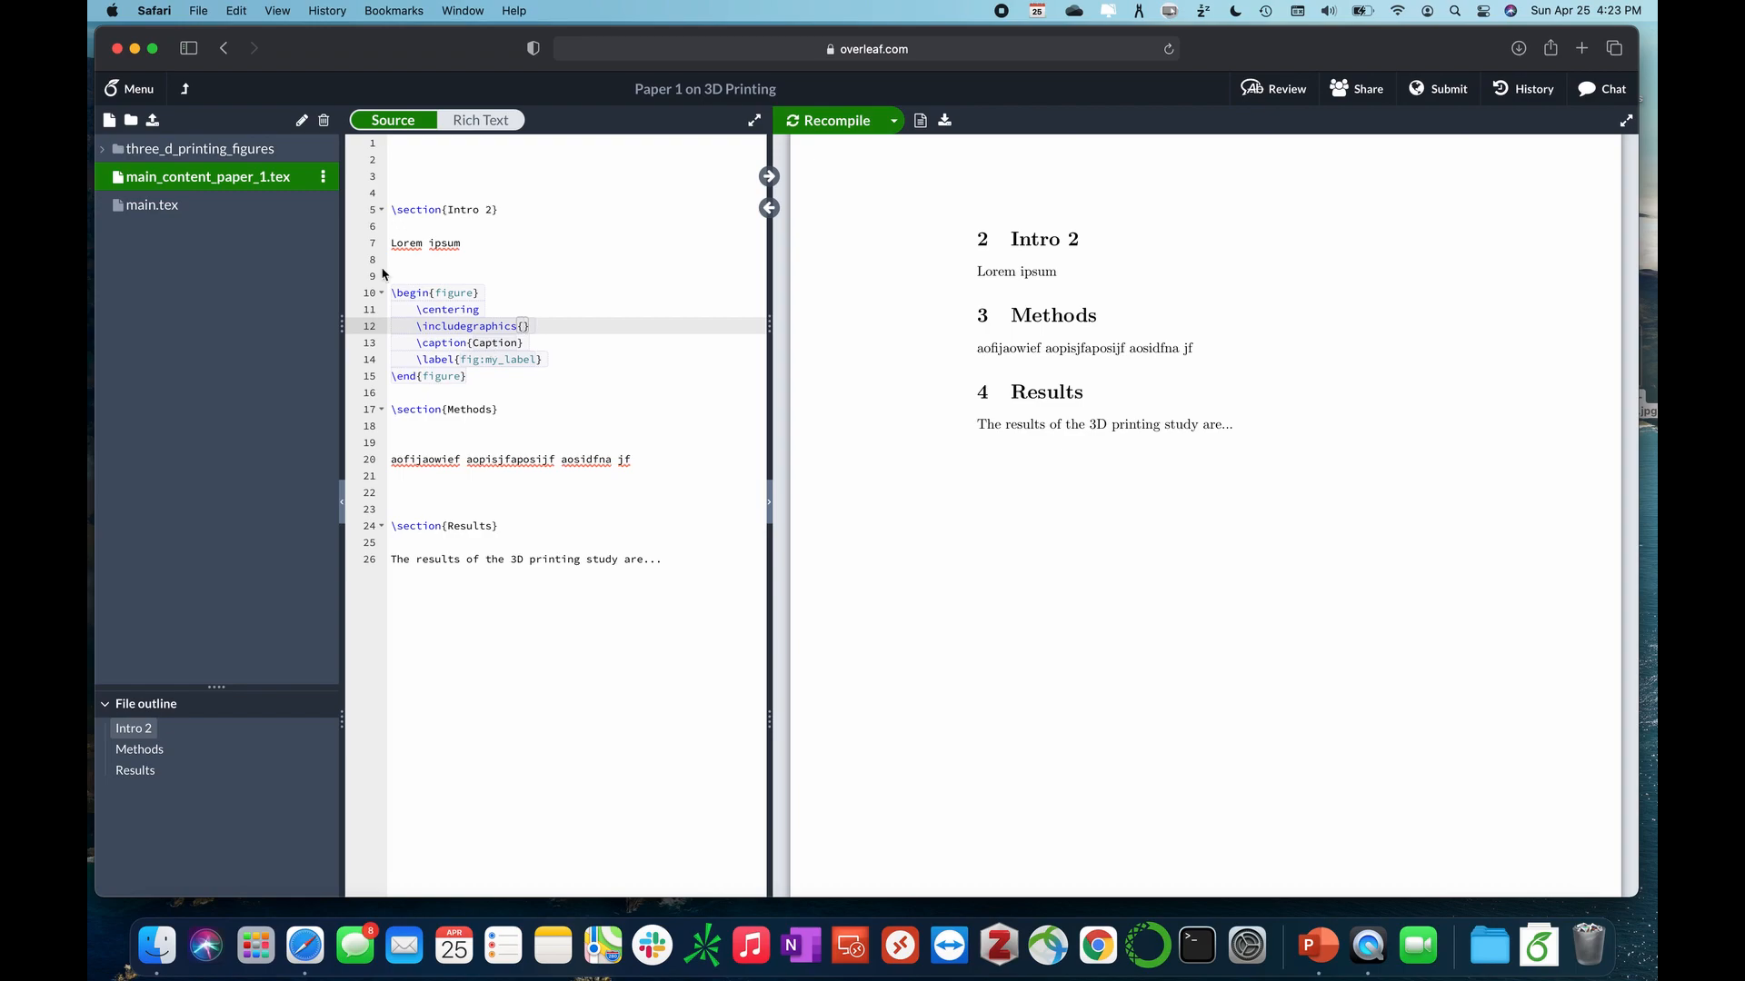
type("thre")
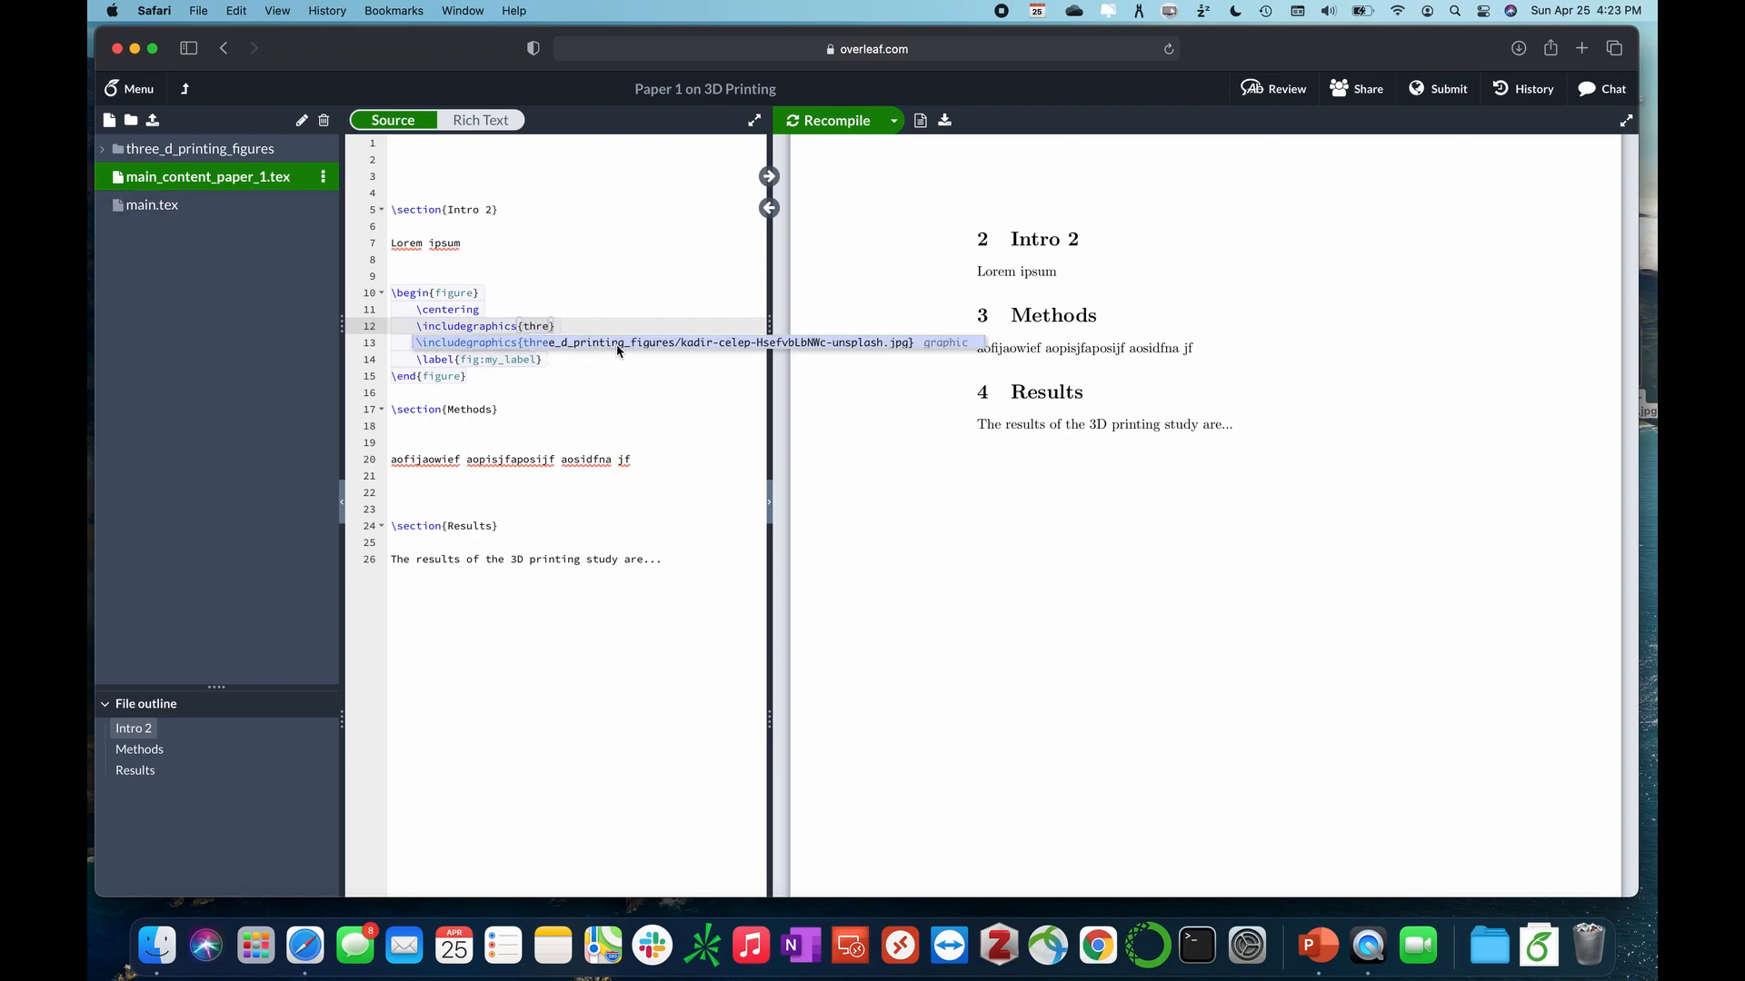
left_click(702, 347)
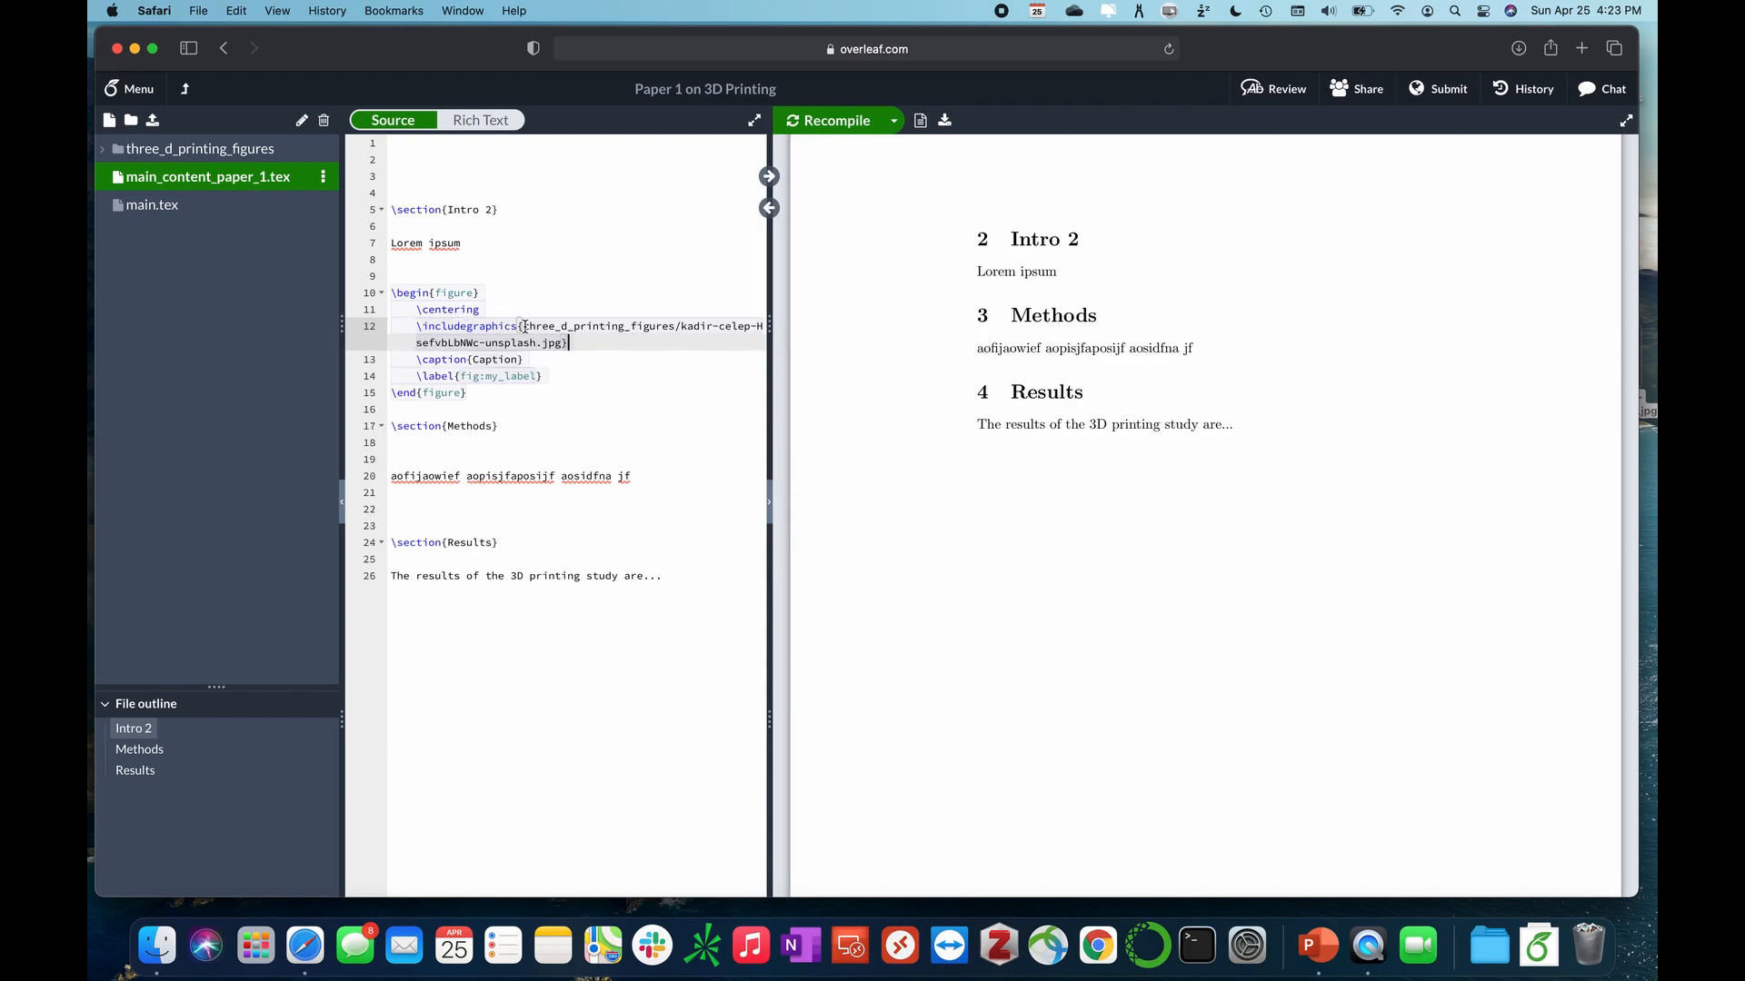
Add the option width=\linewidth to the figure's \includegraphics command
left_click(519, 326)
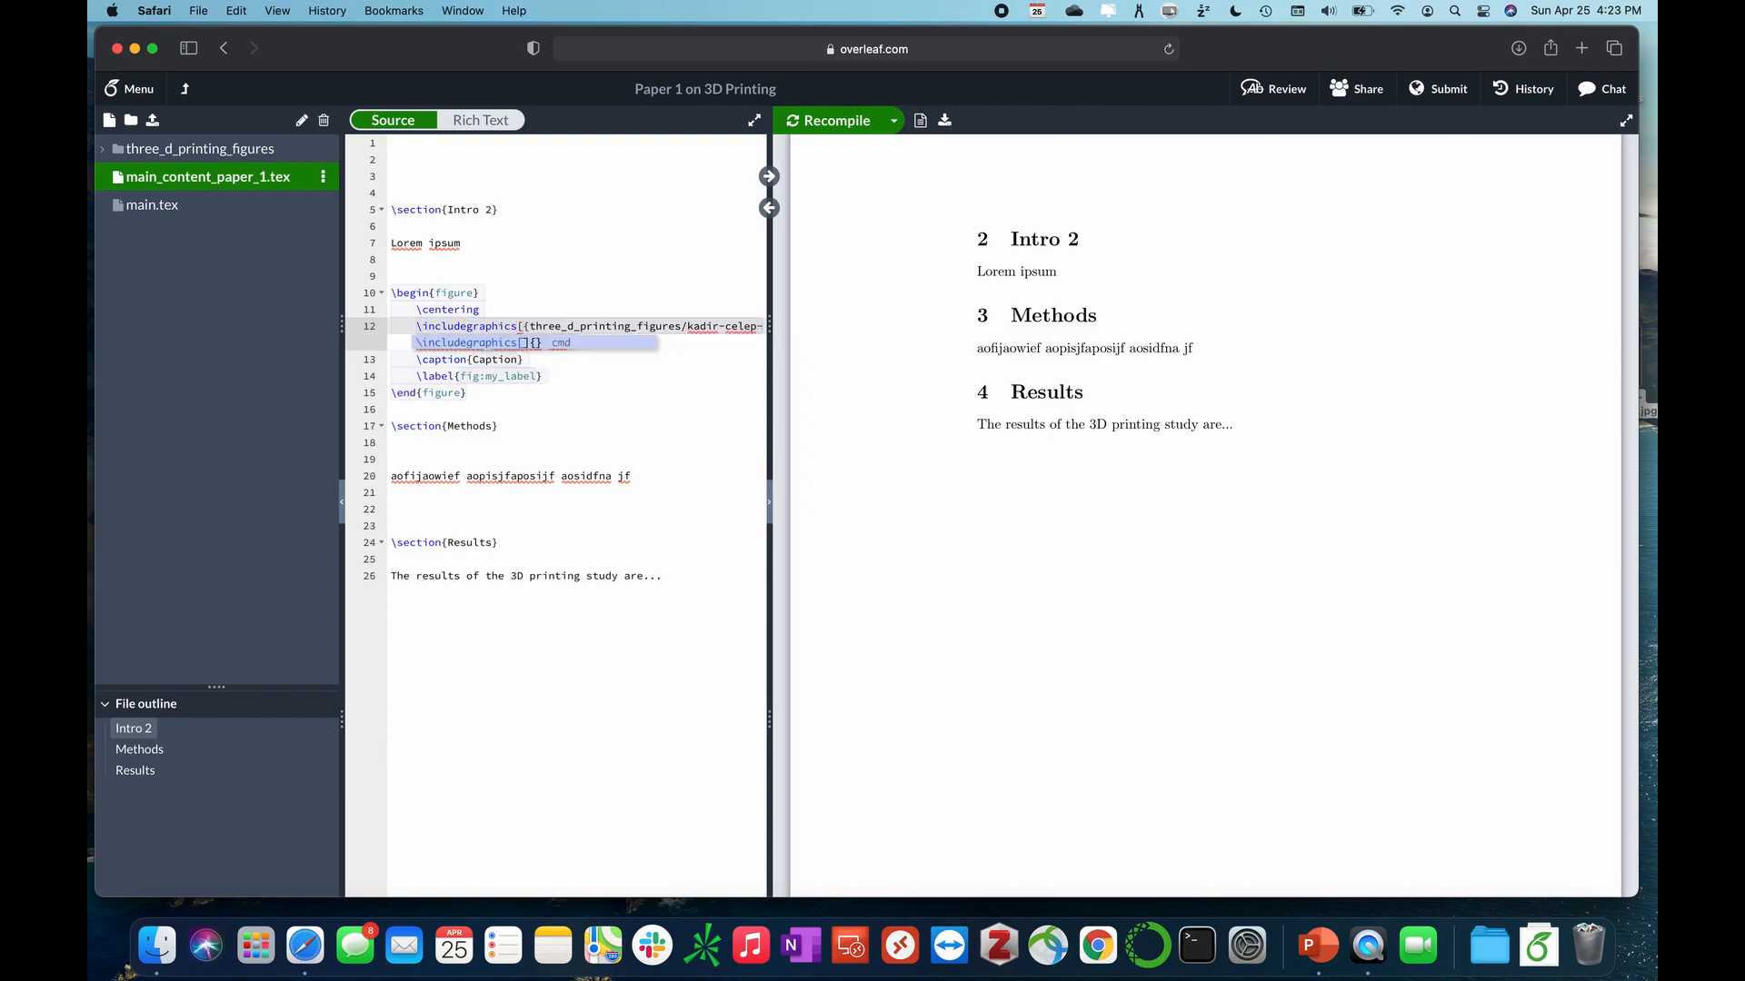
type("[scale")
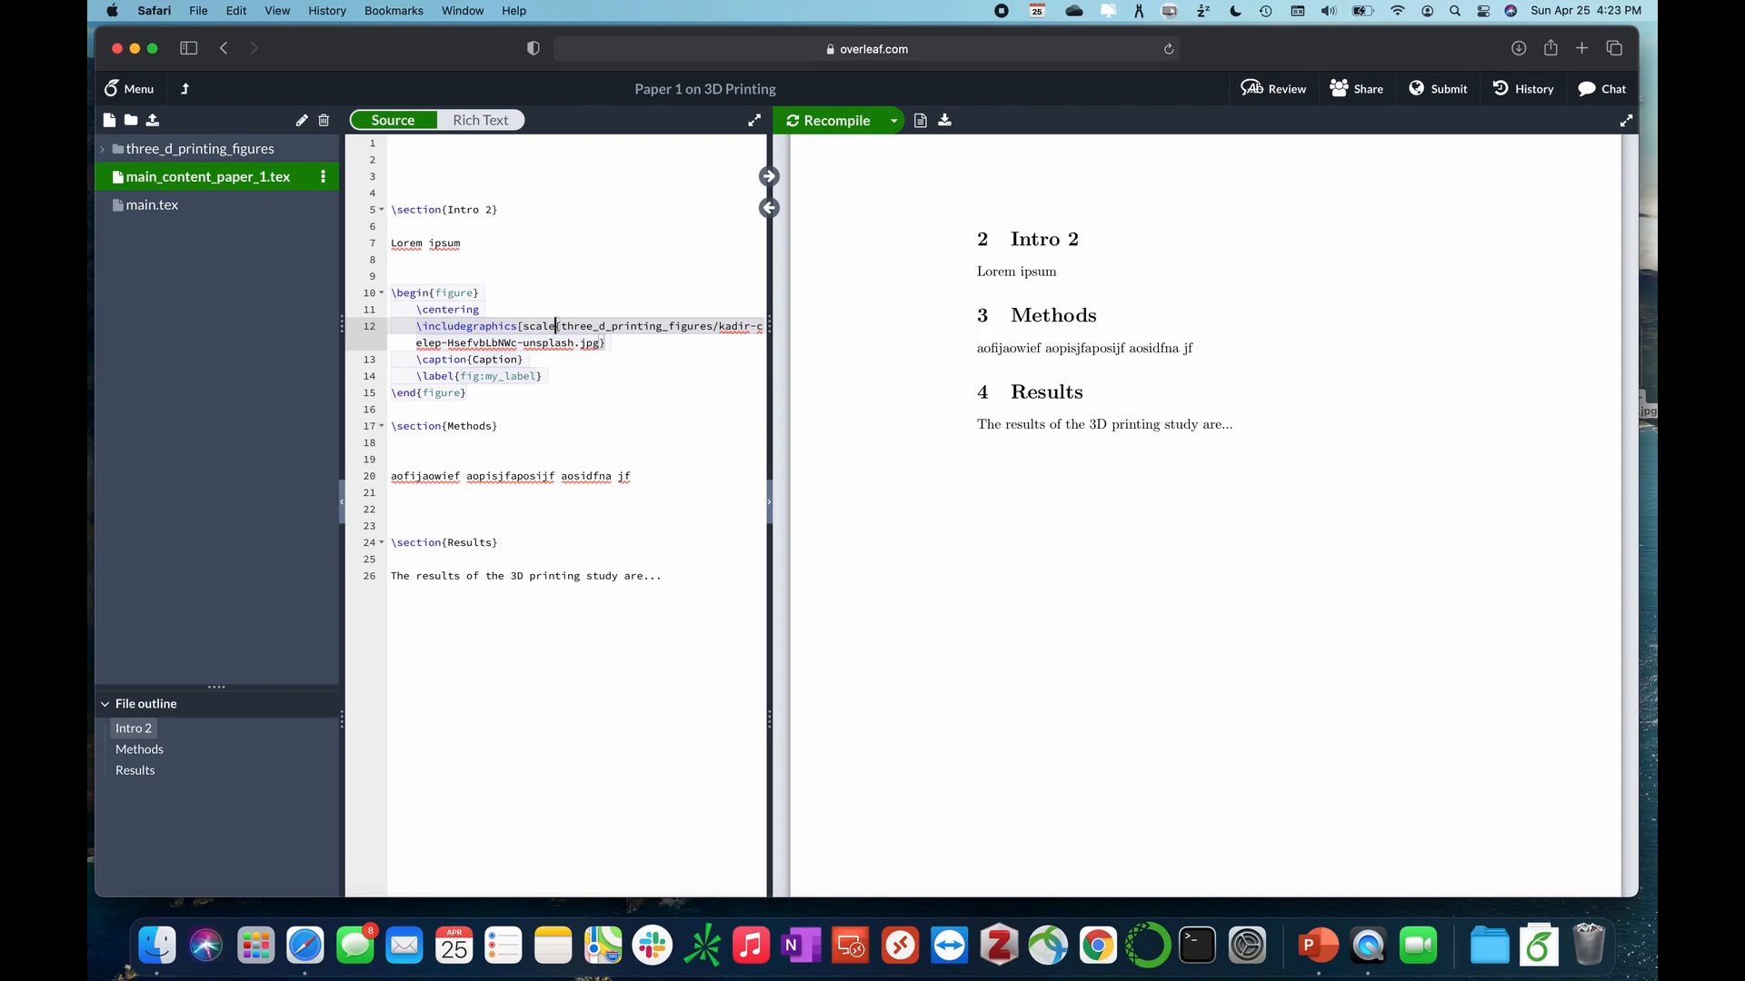
type("=")
key("BackSpace")
key("BackSpace")
key("BackSpace")
key("BackSpace")
key("BackSpace")
key("BackSpace")
type("width=")
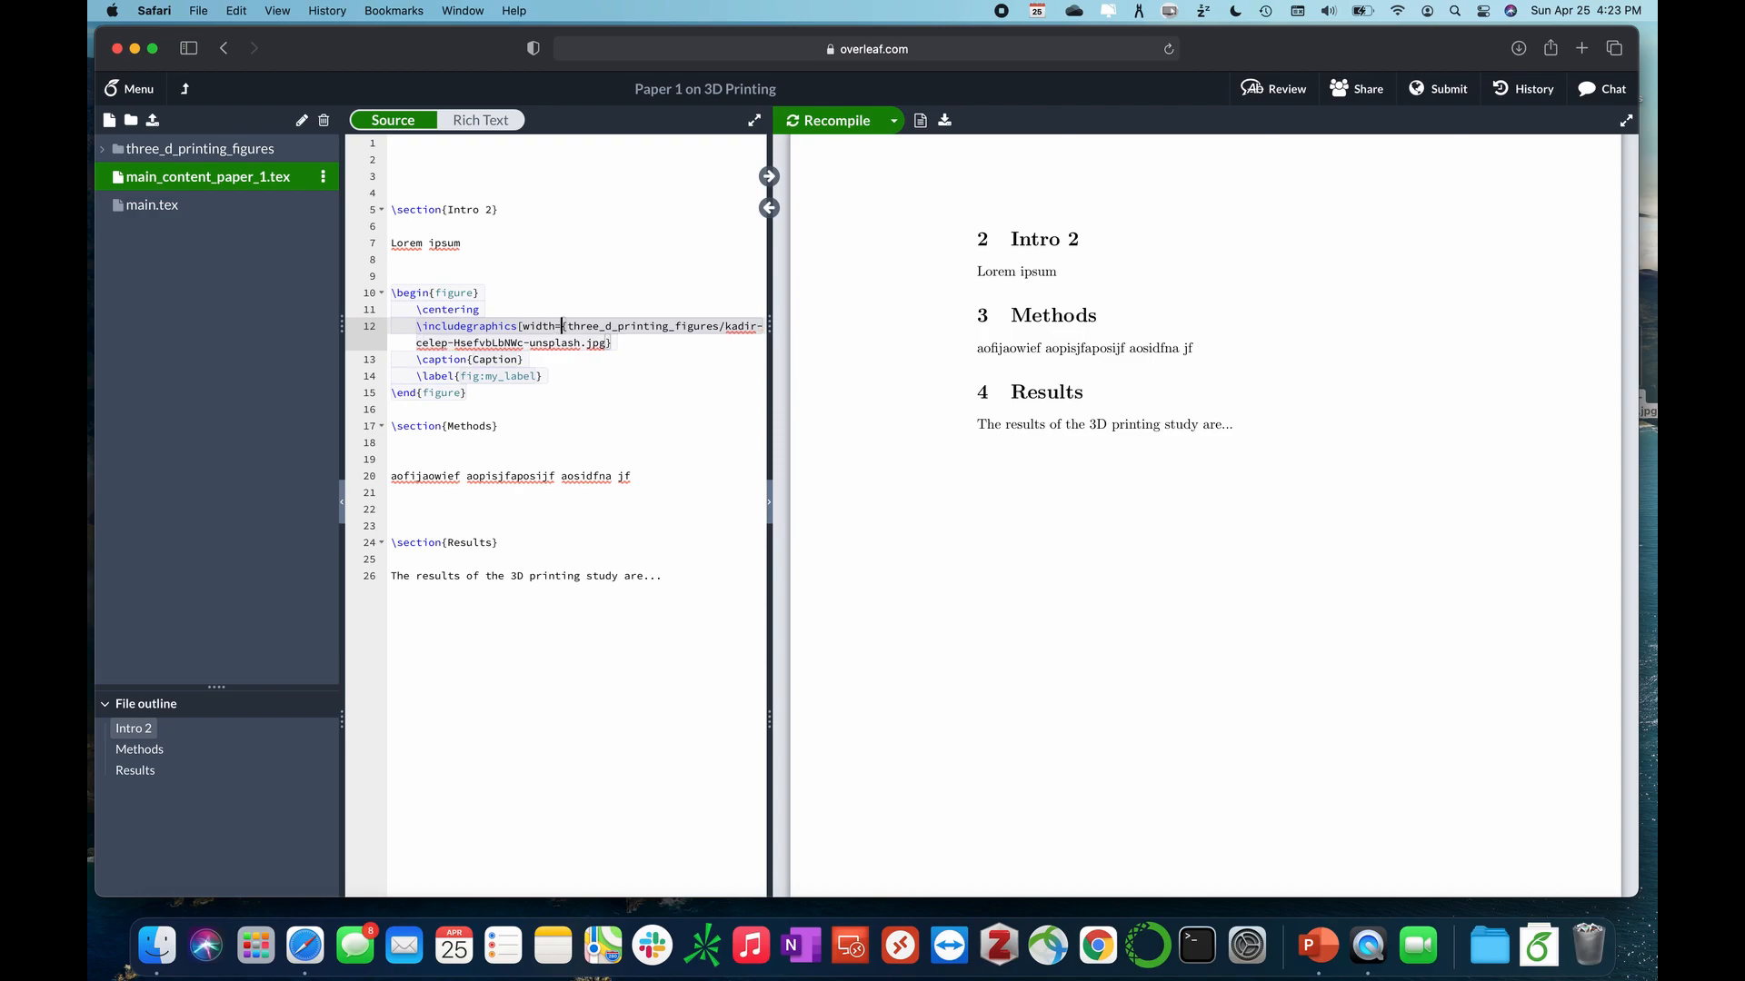
type("\\")
type("linewidth")
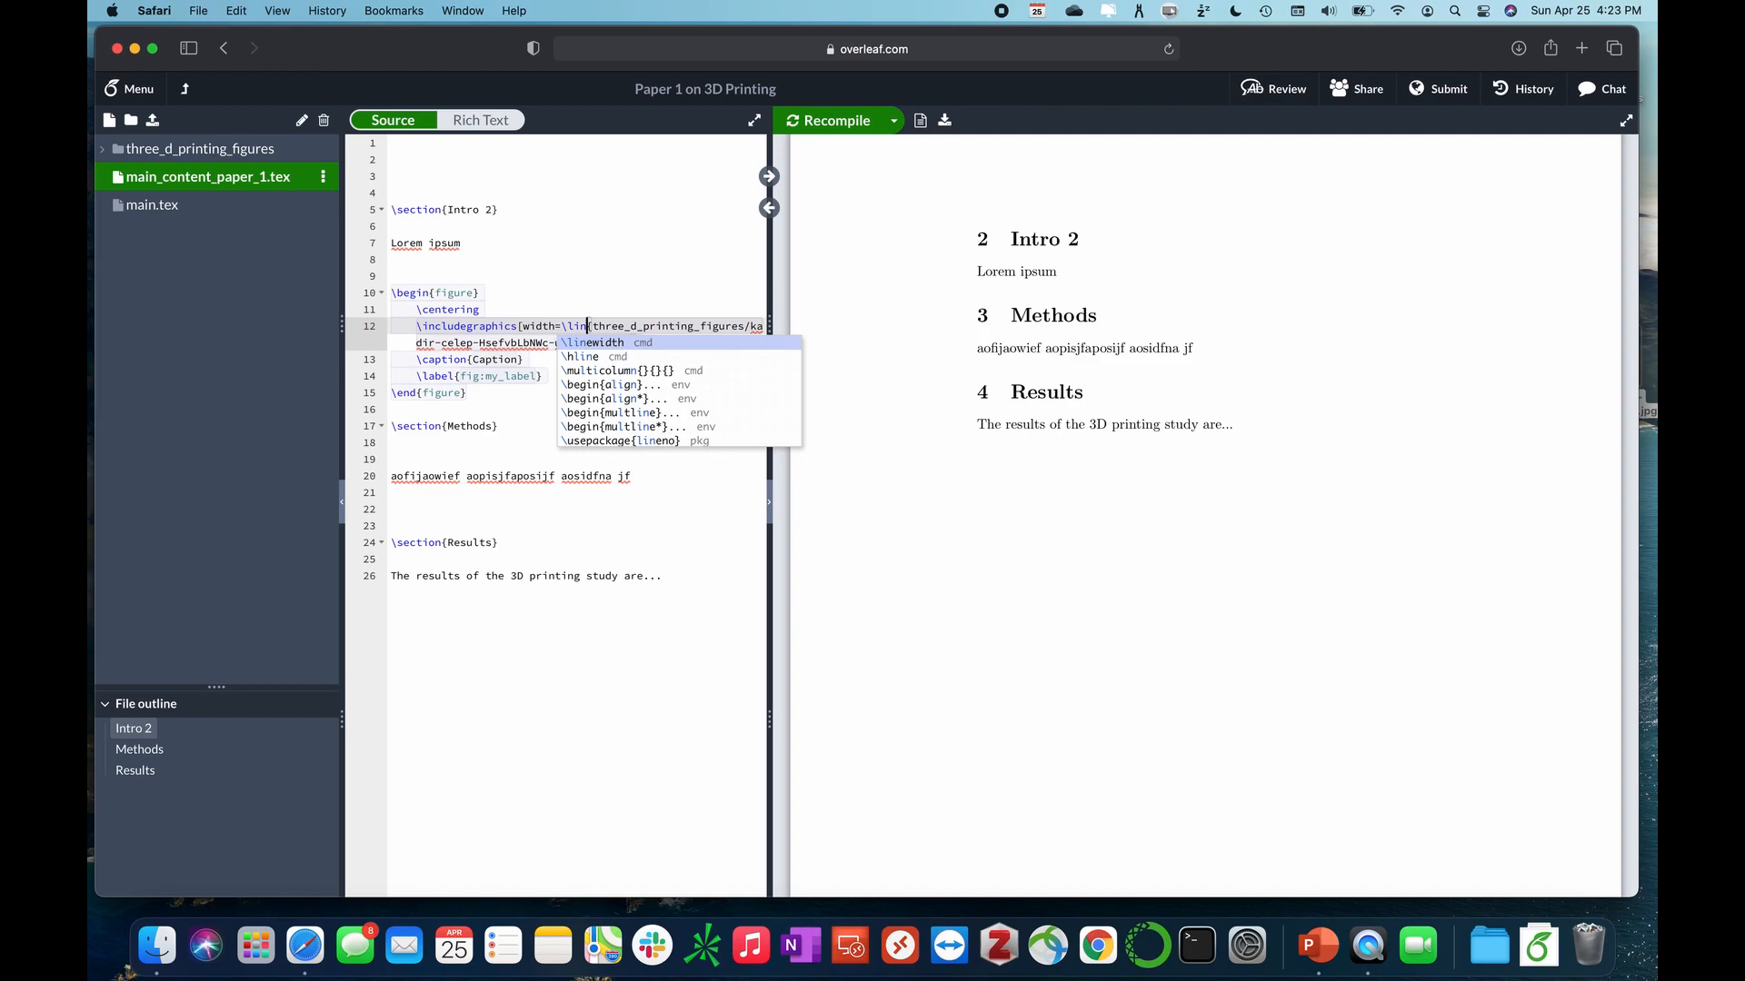
type("]")
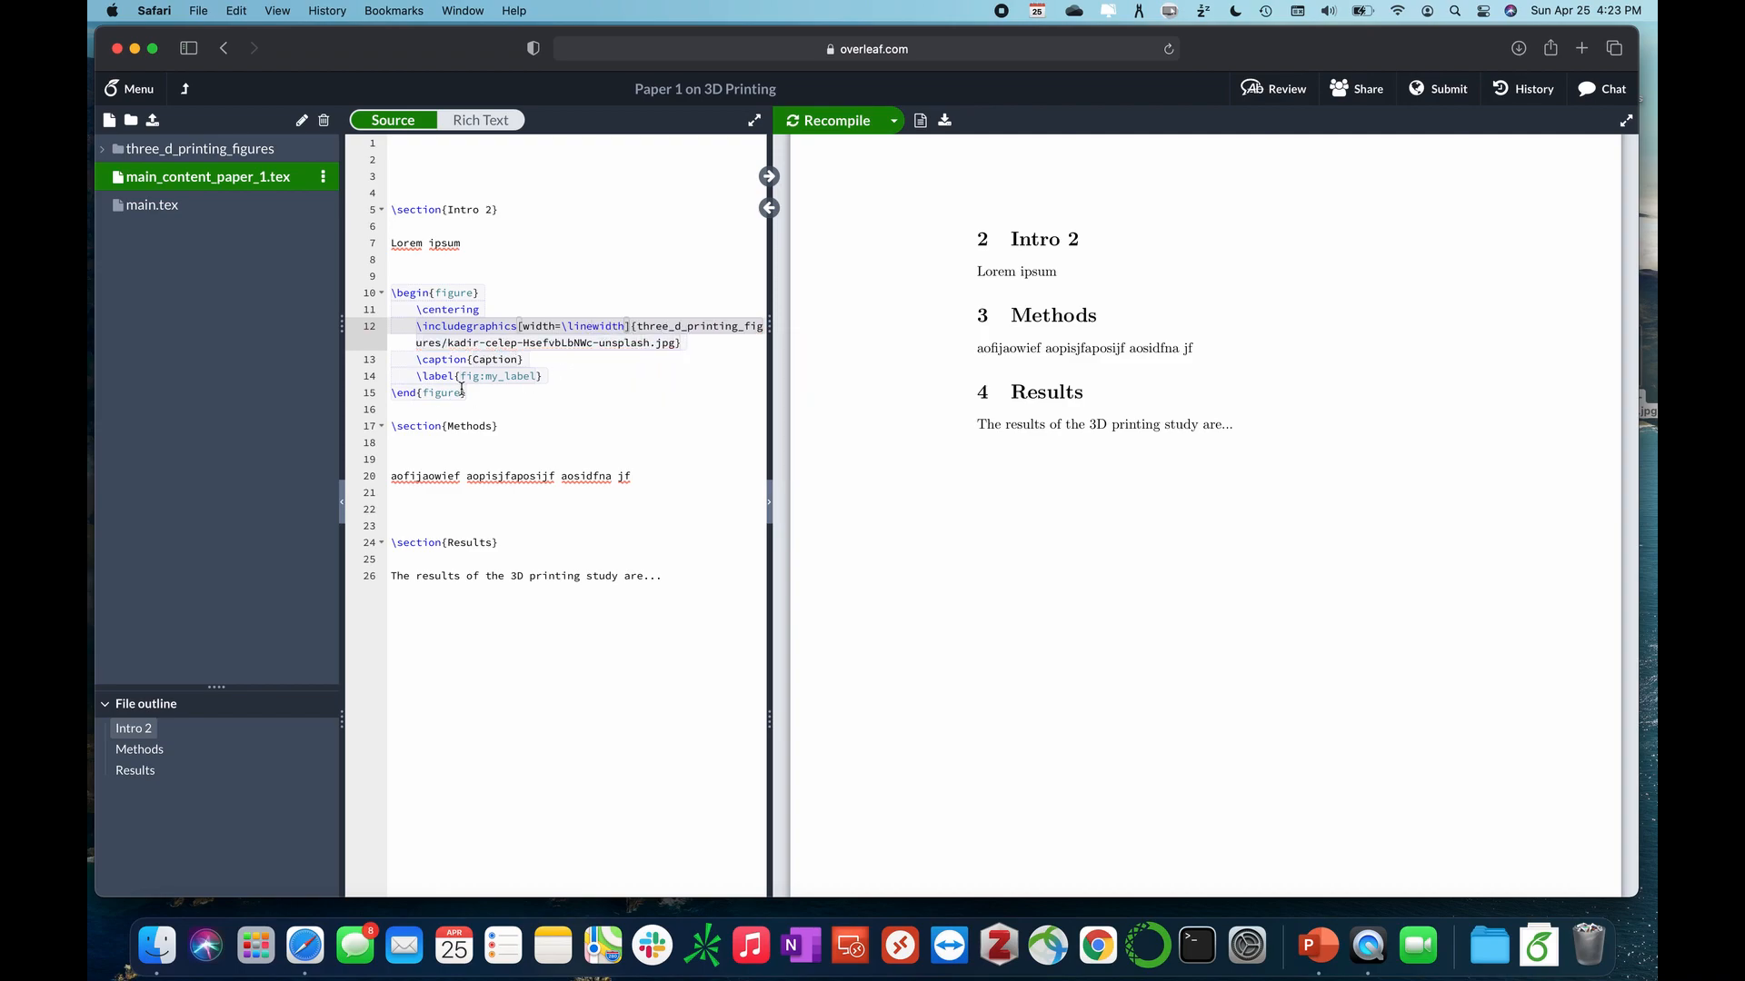
left_click(513, 378)
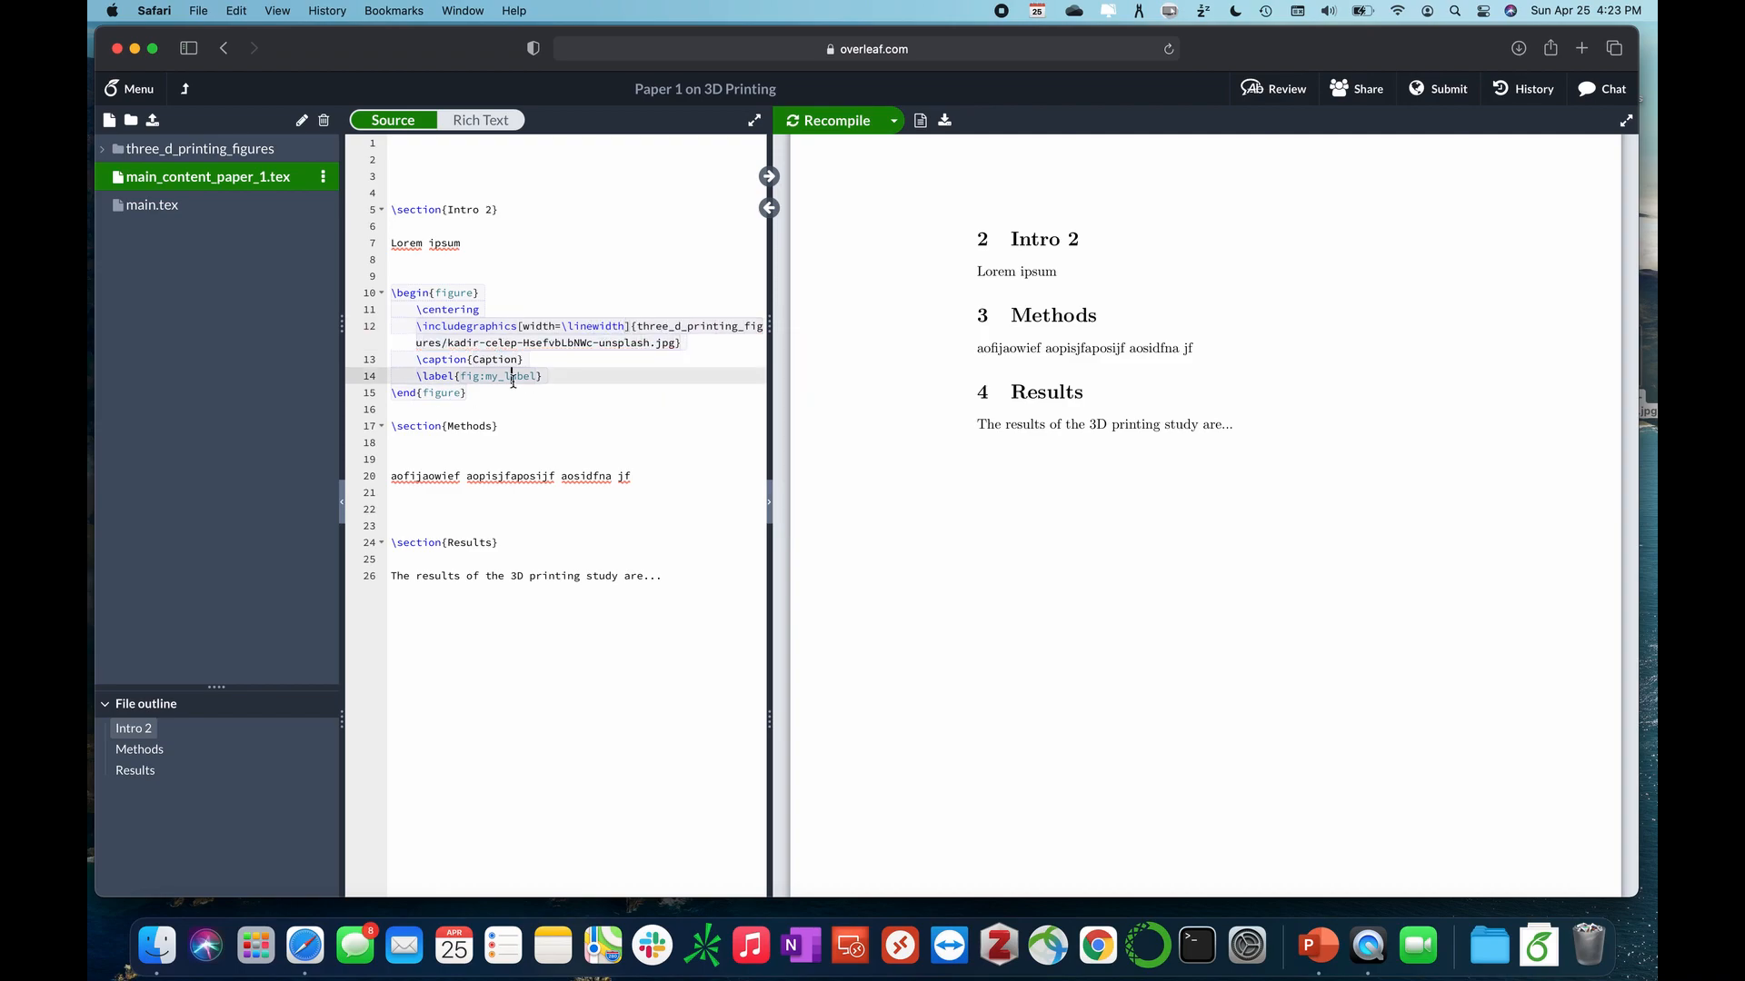
Add \usepackage{graphicx} to the preamble of main.tex, below the inputenc package
left_click(242, 204)
left_click(446, 177)
type("\\usepackage{gra")
key("Down")
key("Return")
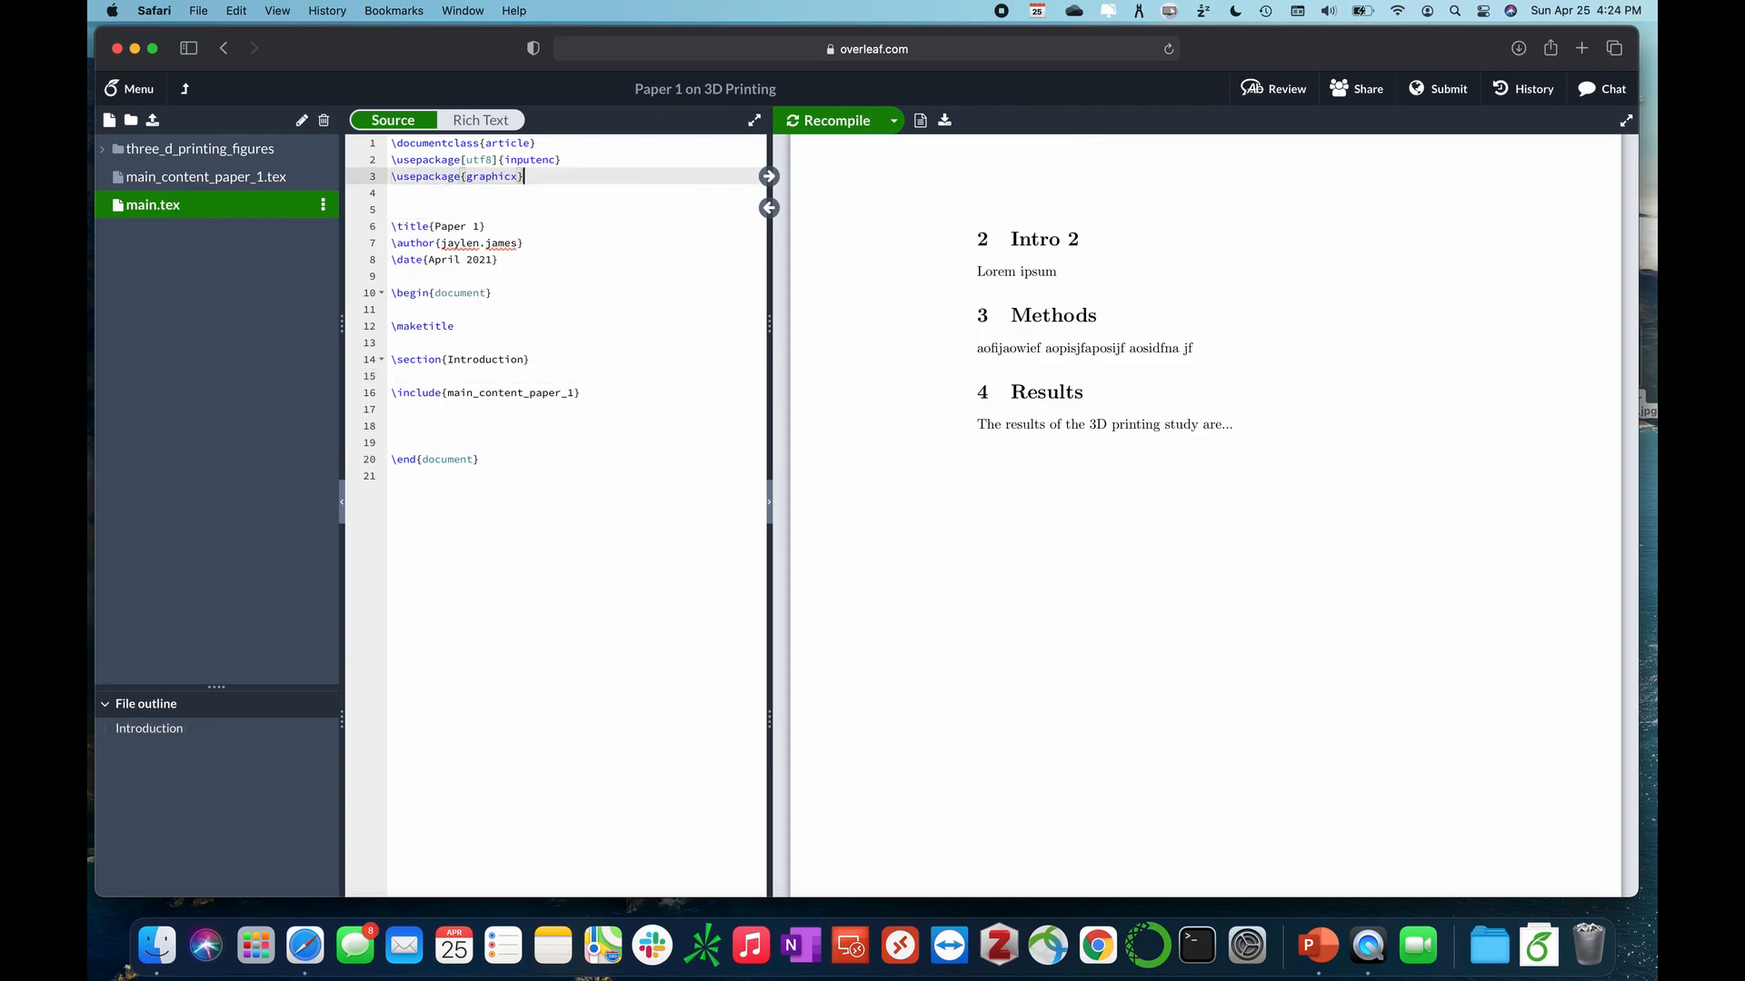
Recompile the project from main.tex and check the figure's placement in the PDF preview
left_click(191, 178)
left_click(188, 205)
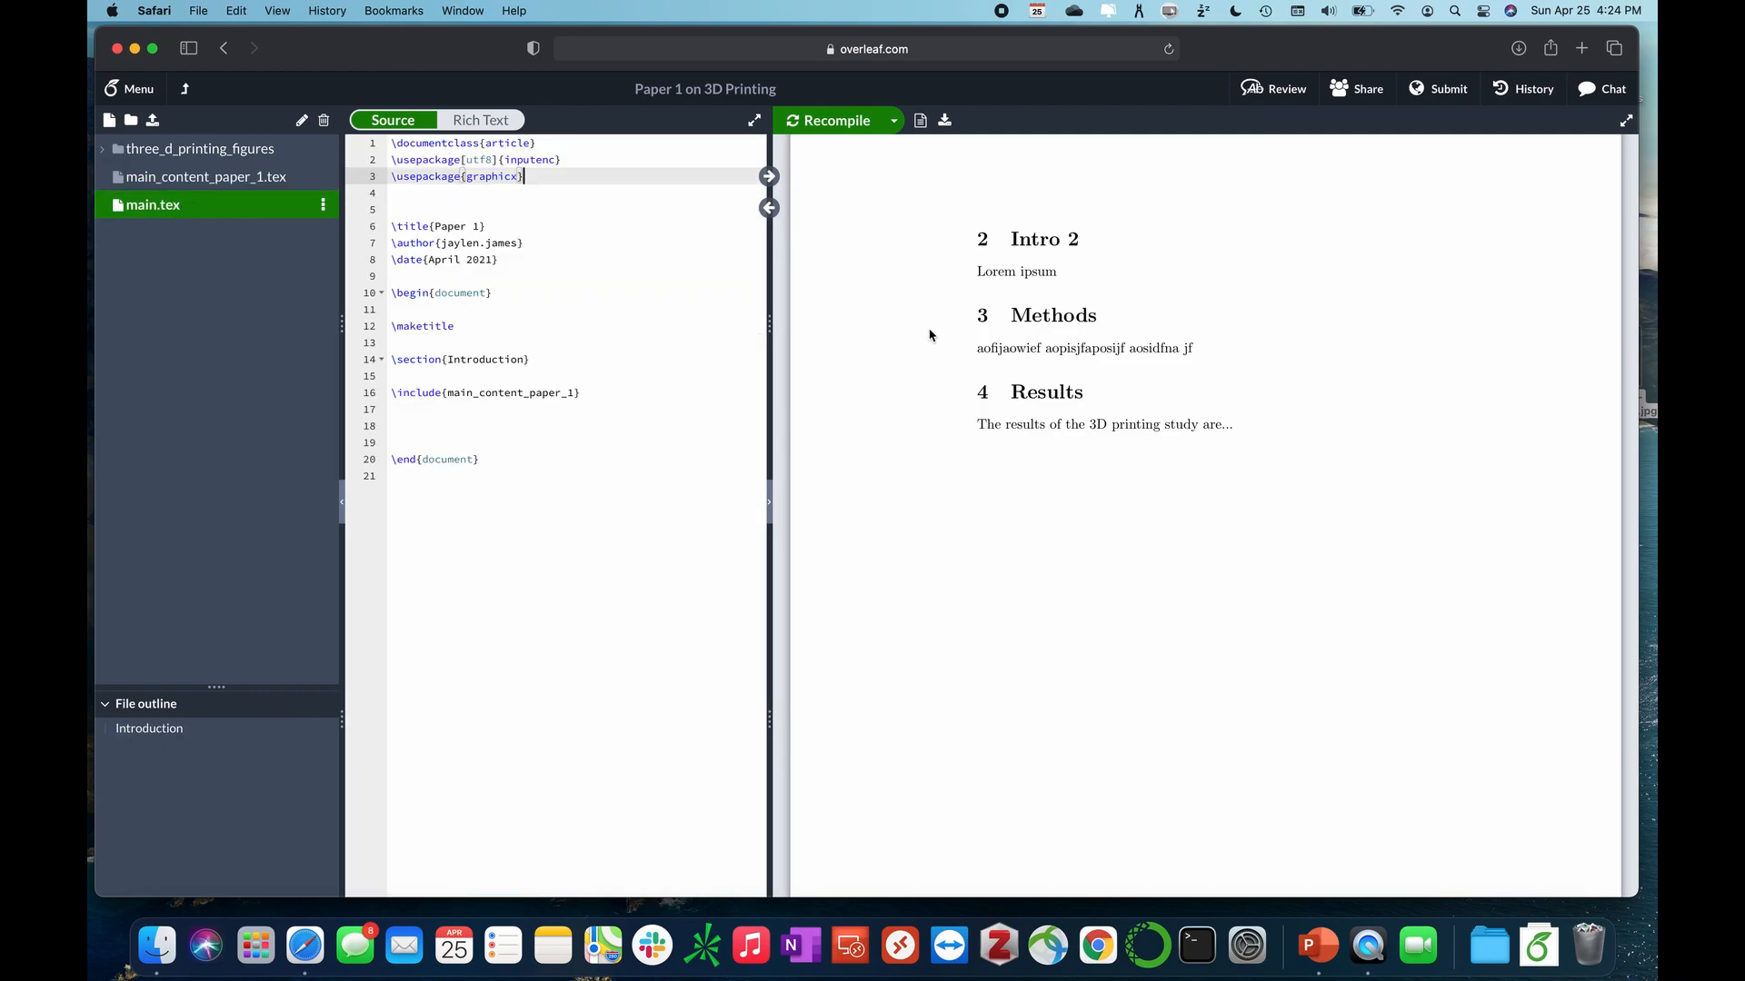
scroll(1039, 386, "up", 3)
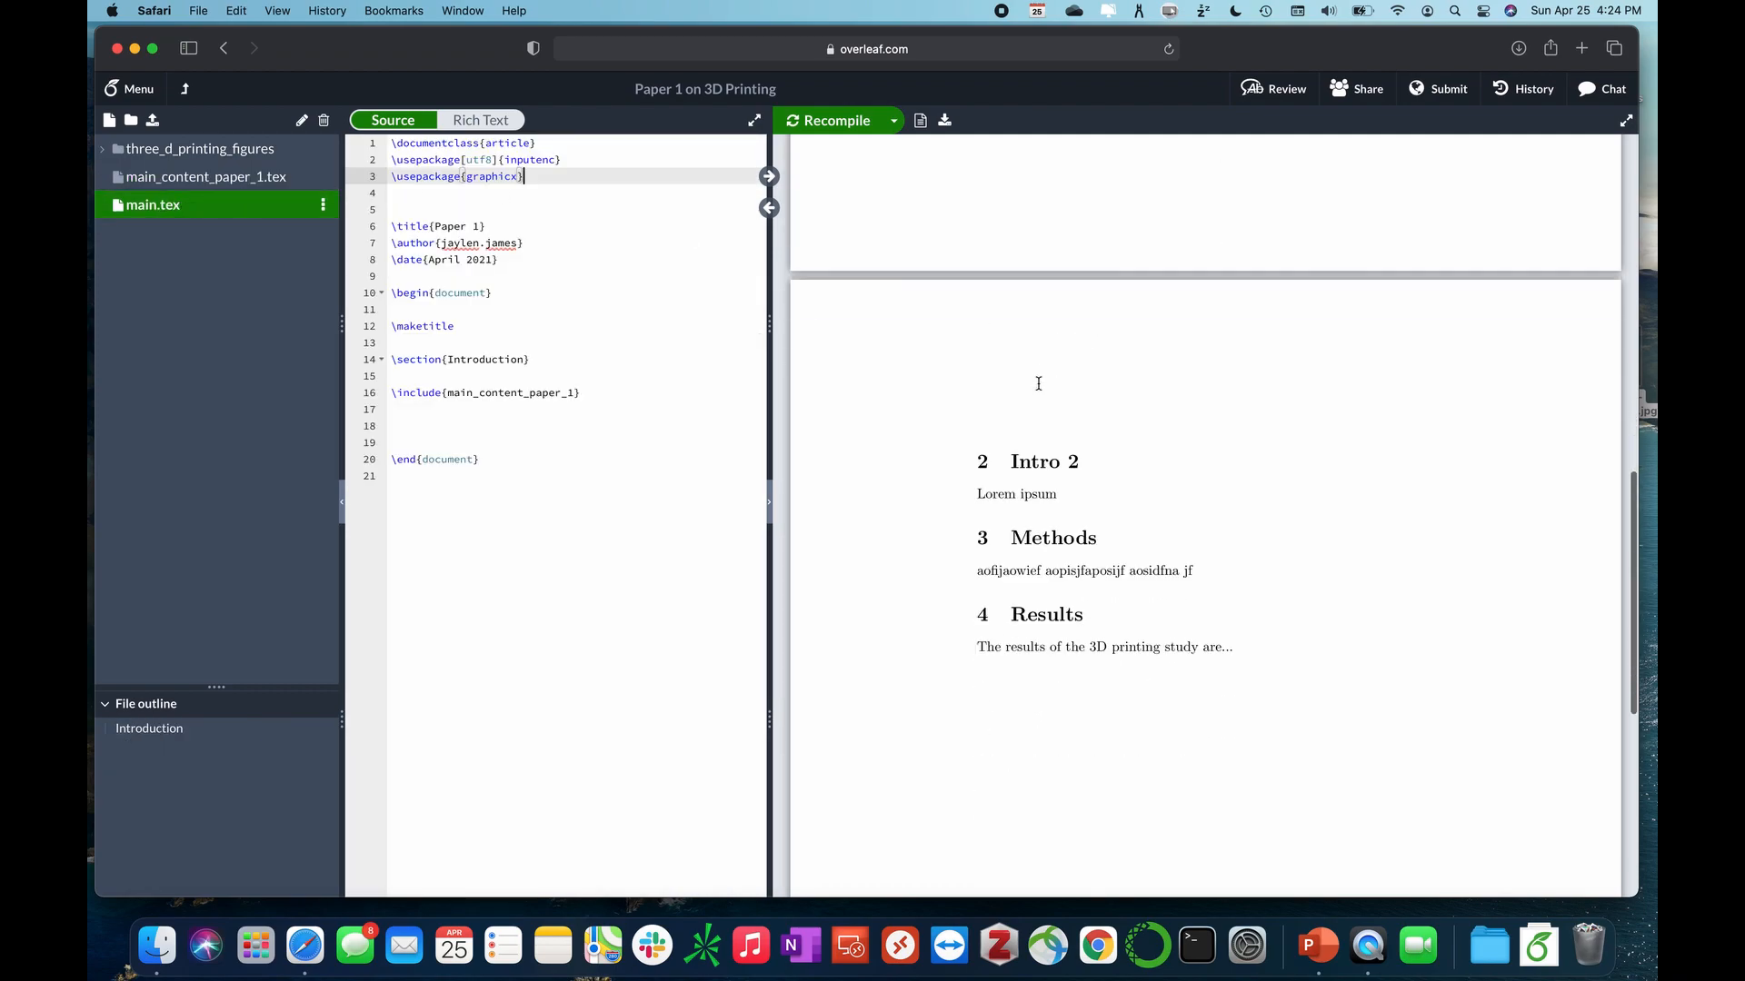
left_click(842, 127)
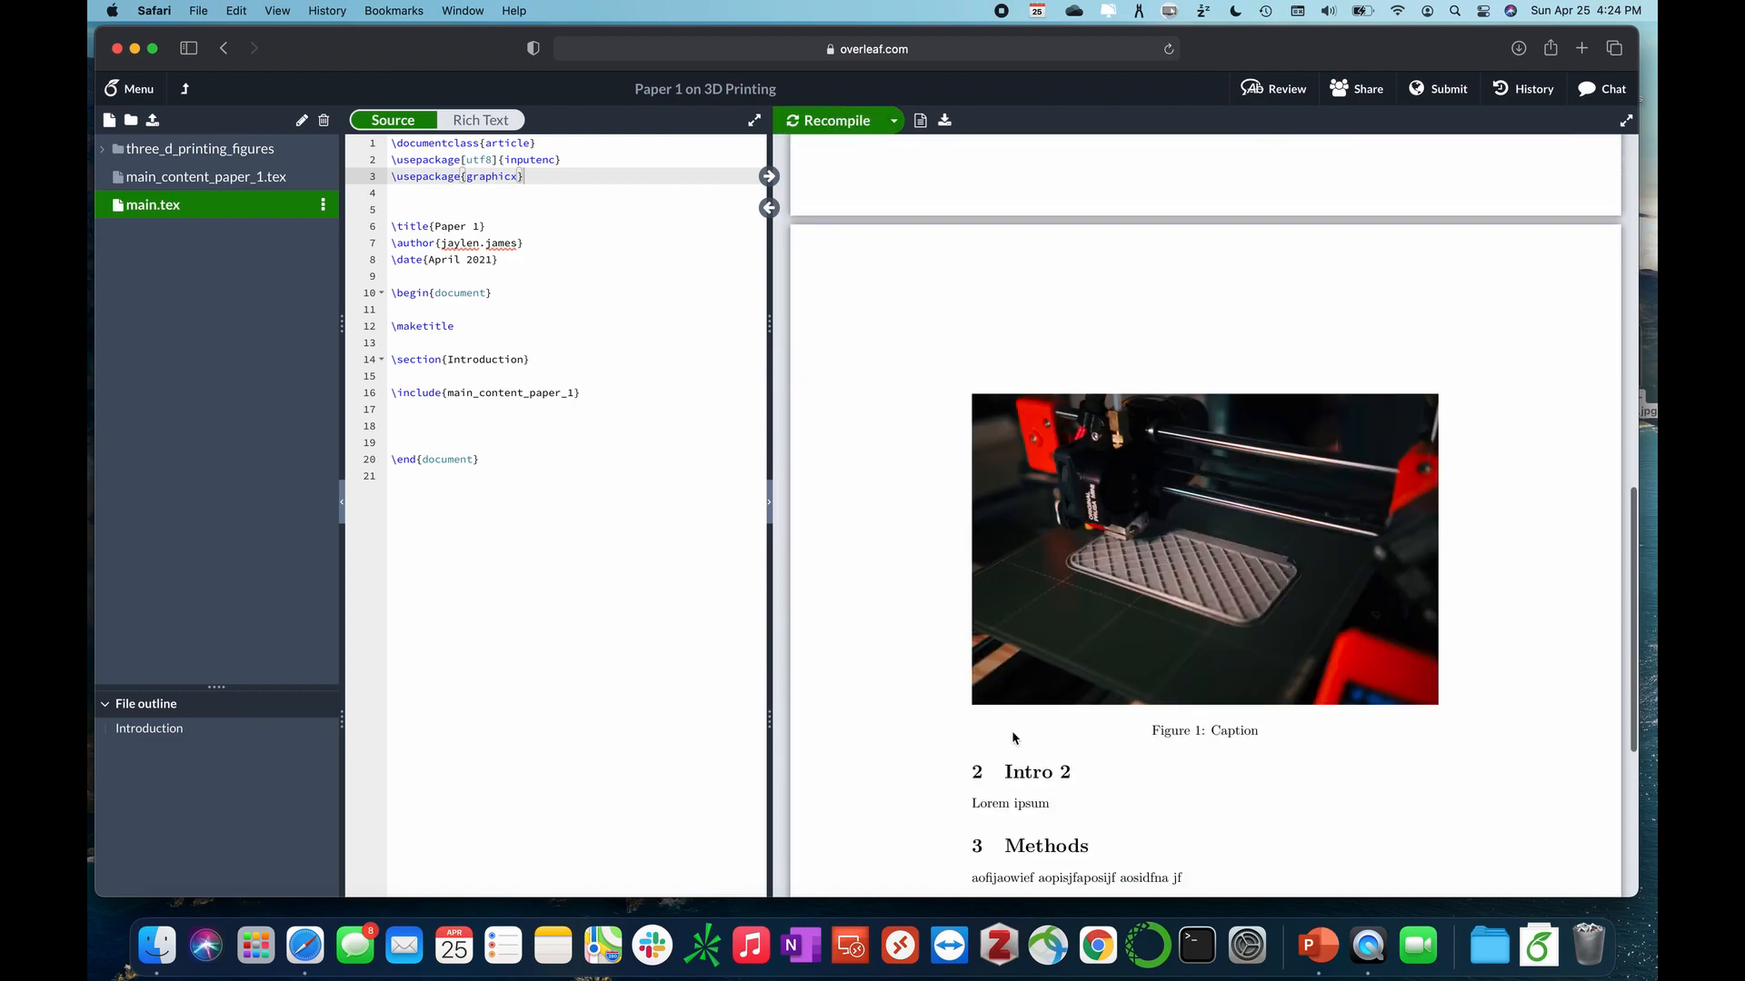
scroll(1136, 696, "up", 2)
scroll(1136, 695, "down", 3)
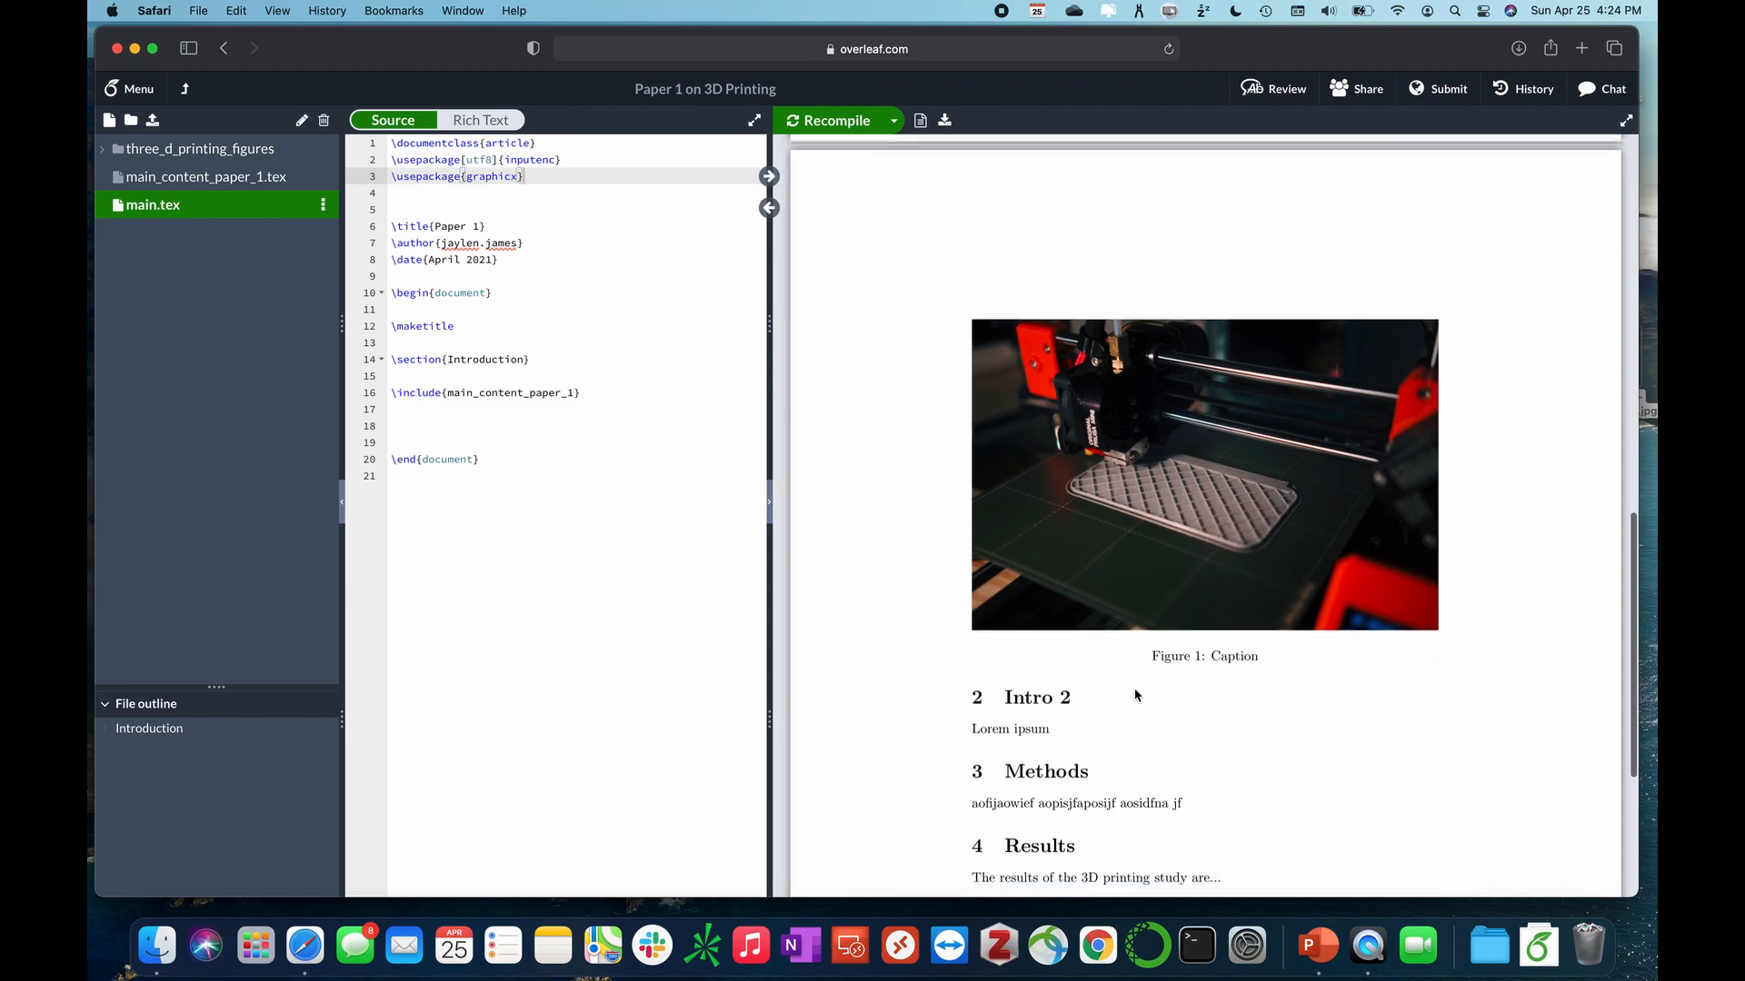
Move the whole figure environment in main_content_paper_1.tex from the Intro 2 section to just below the Methods heading
left_click(207, 176)
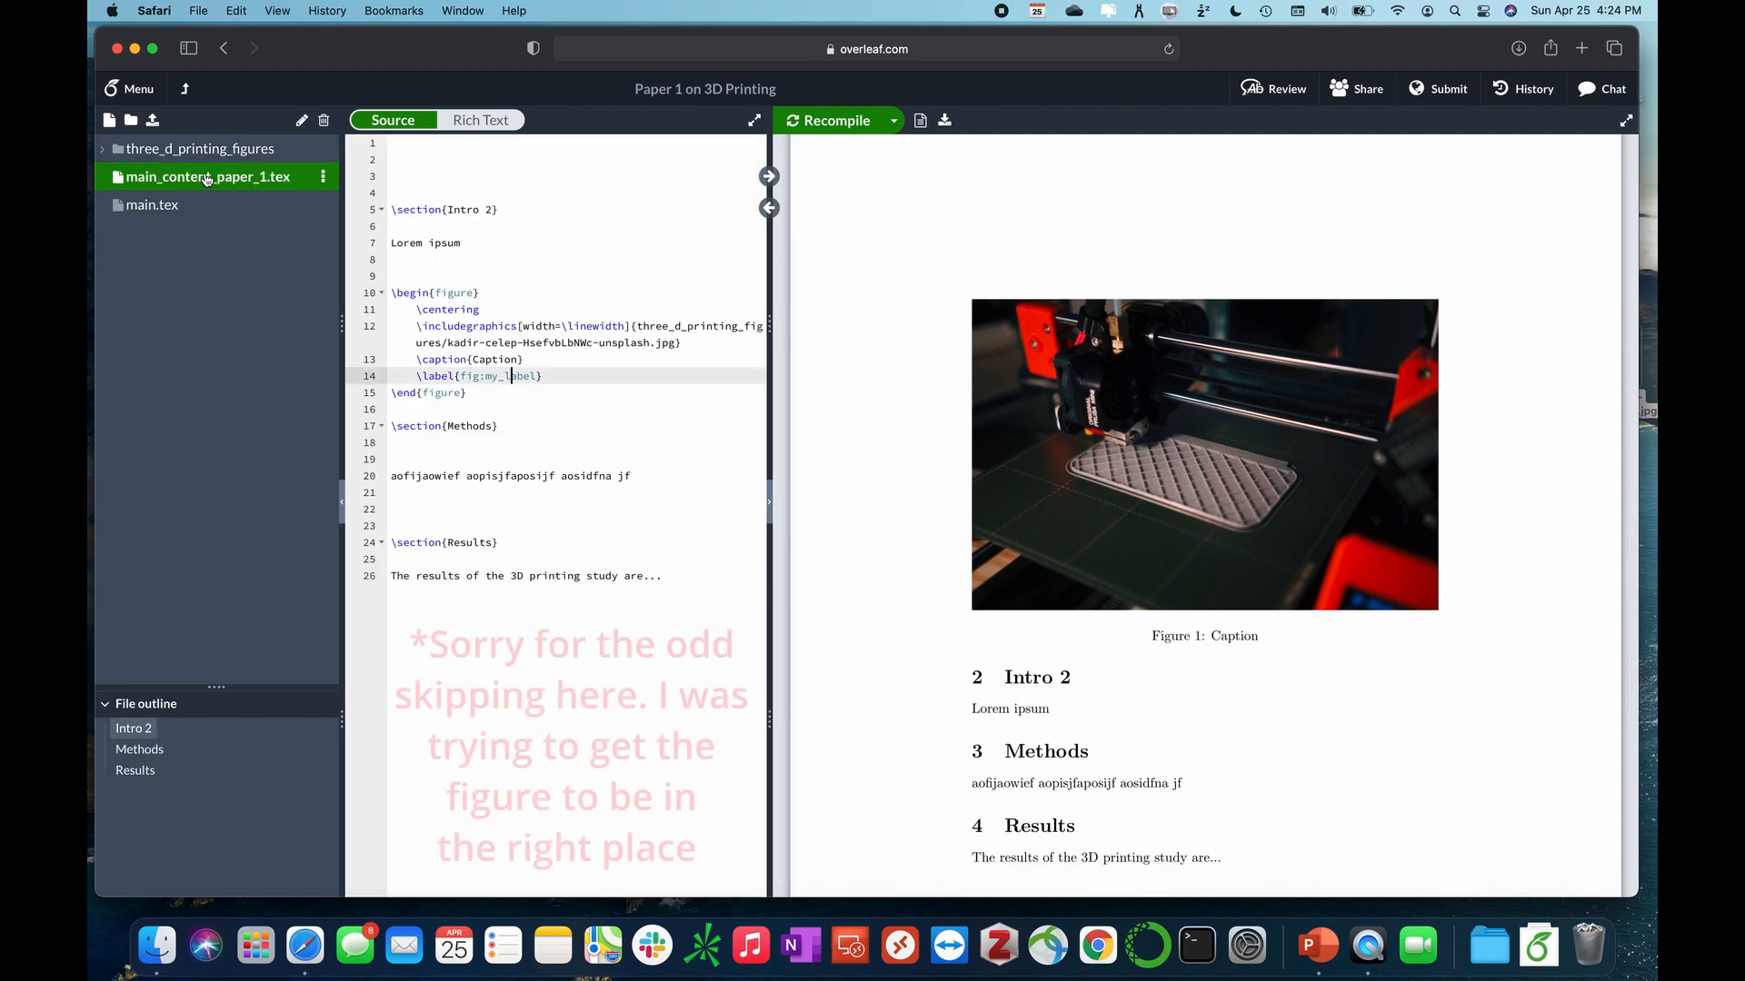
left_click(486, 392)
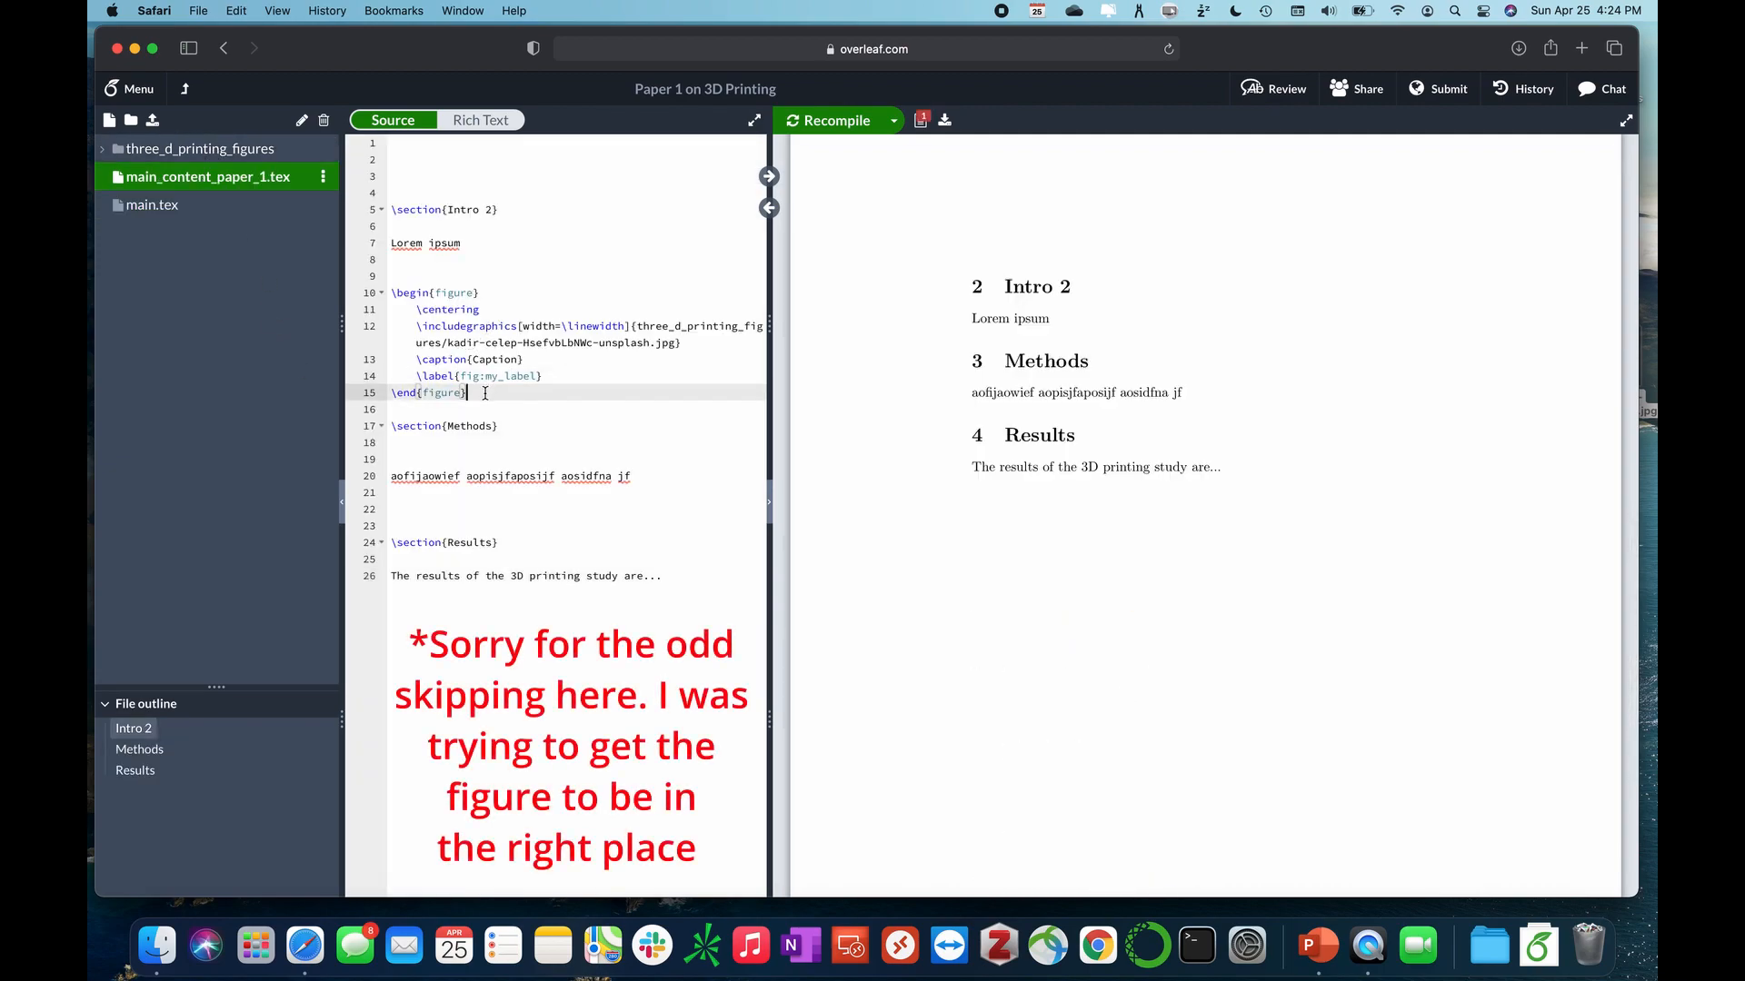
left_click_drag(483, 395, 391, 293)
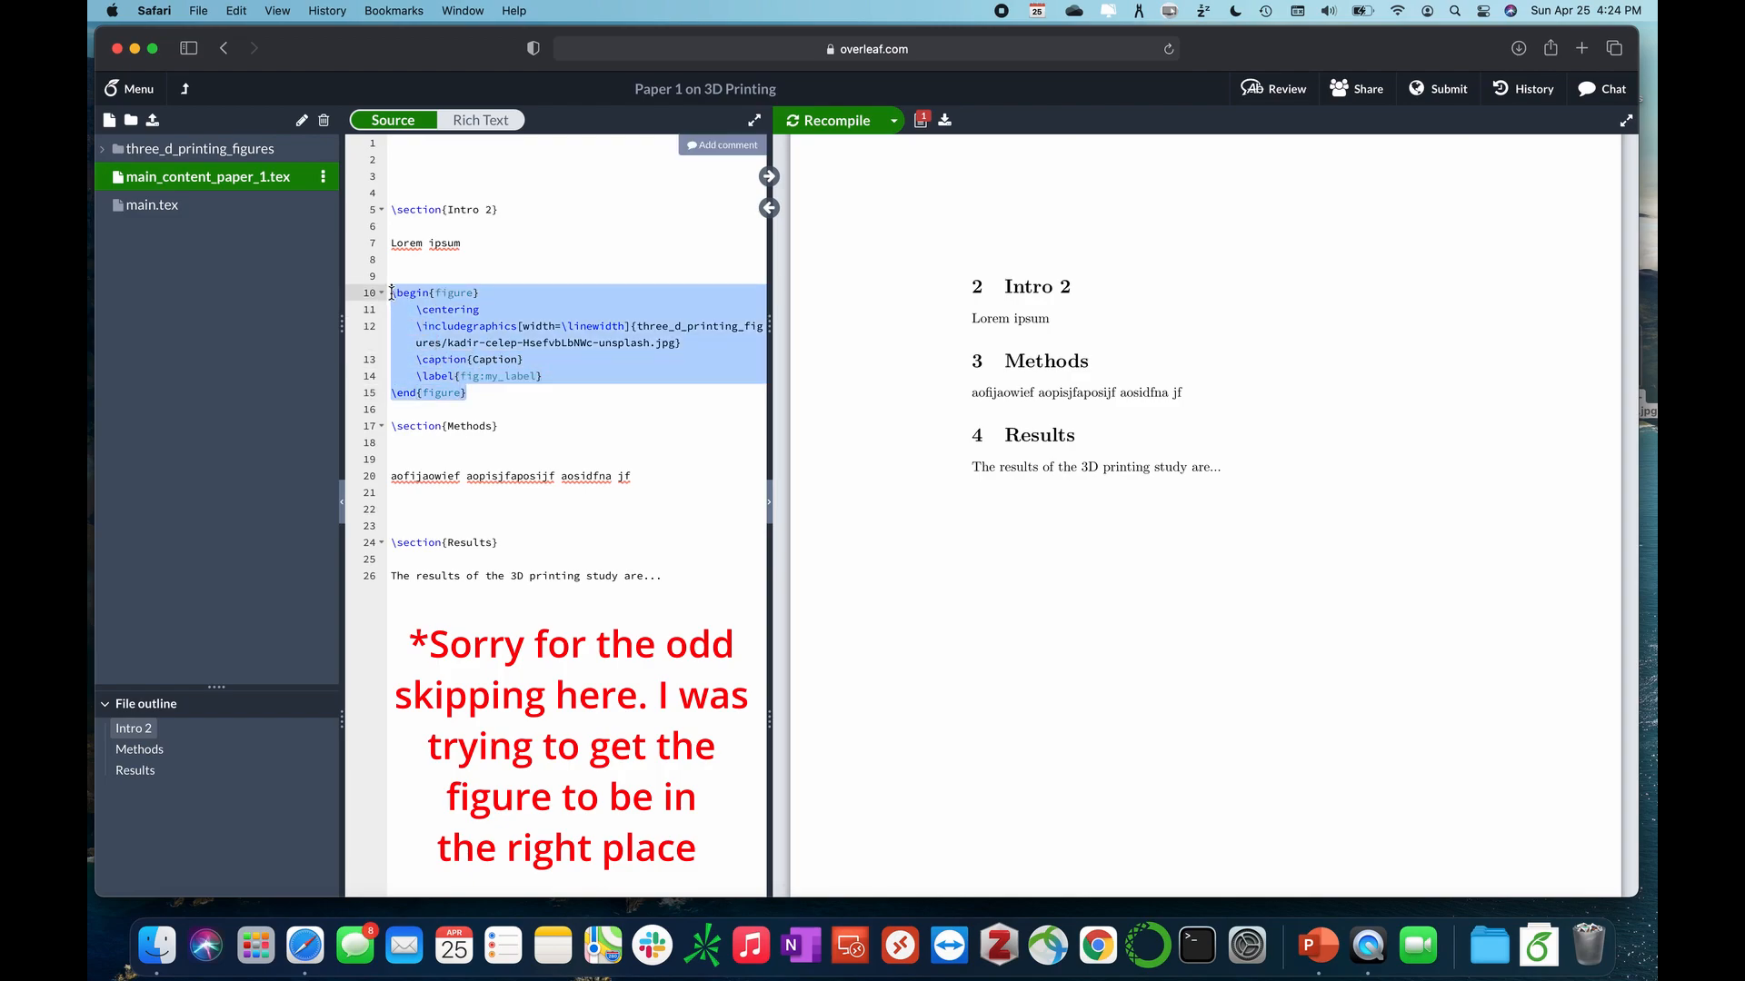
key("super+x")
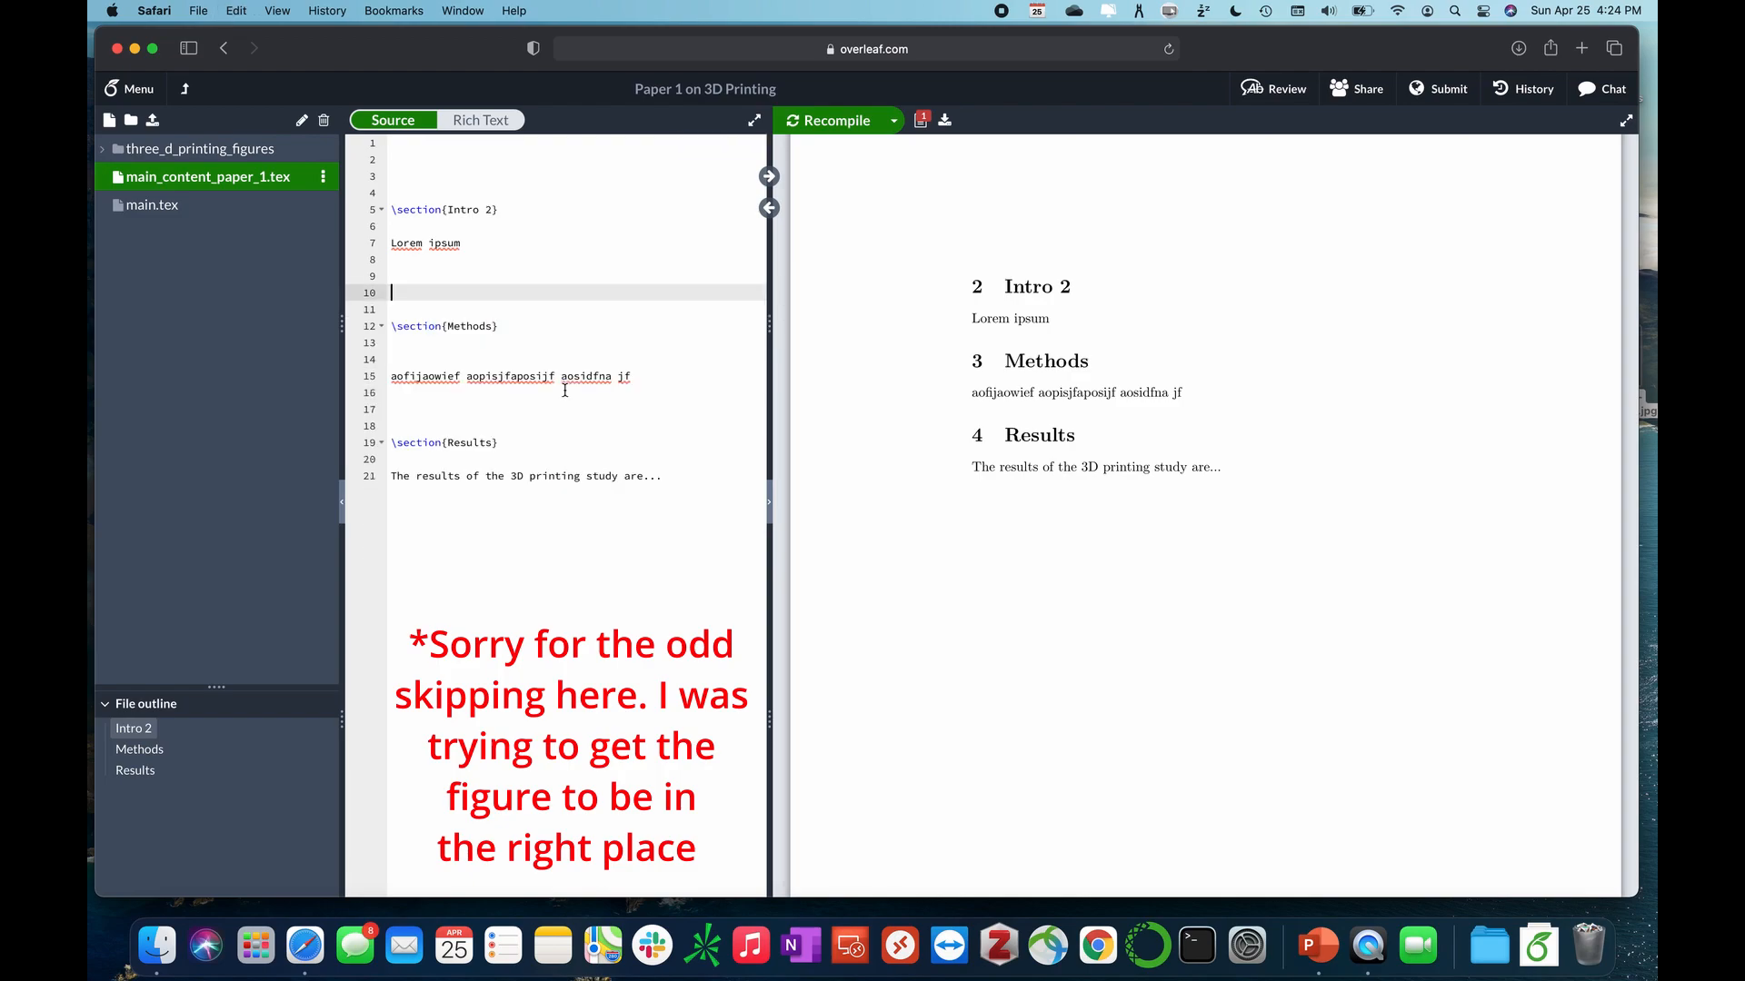
left_click(459, 344)
key("Return")
key("super+v")
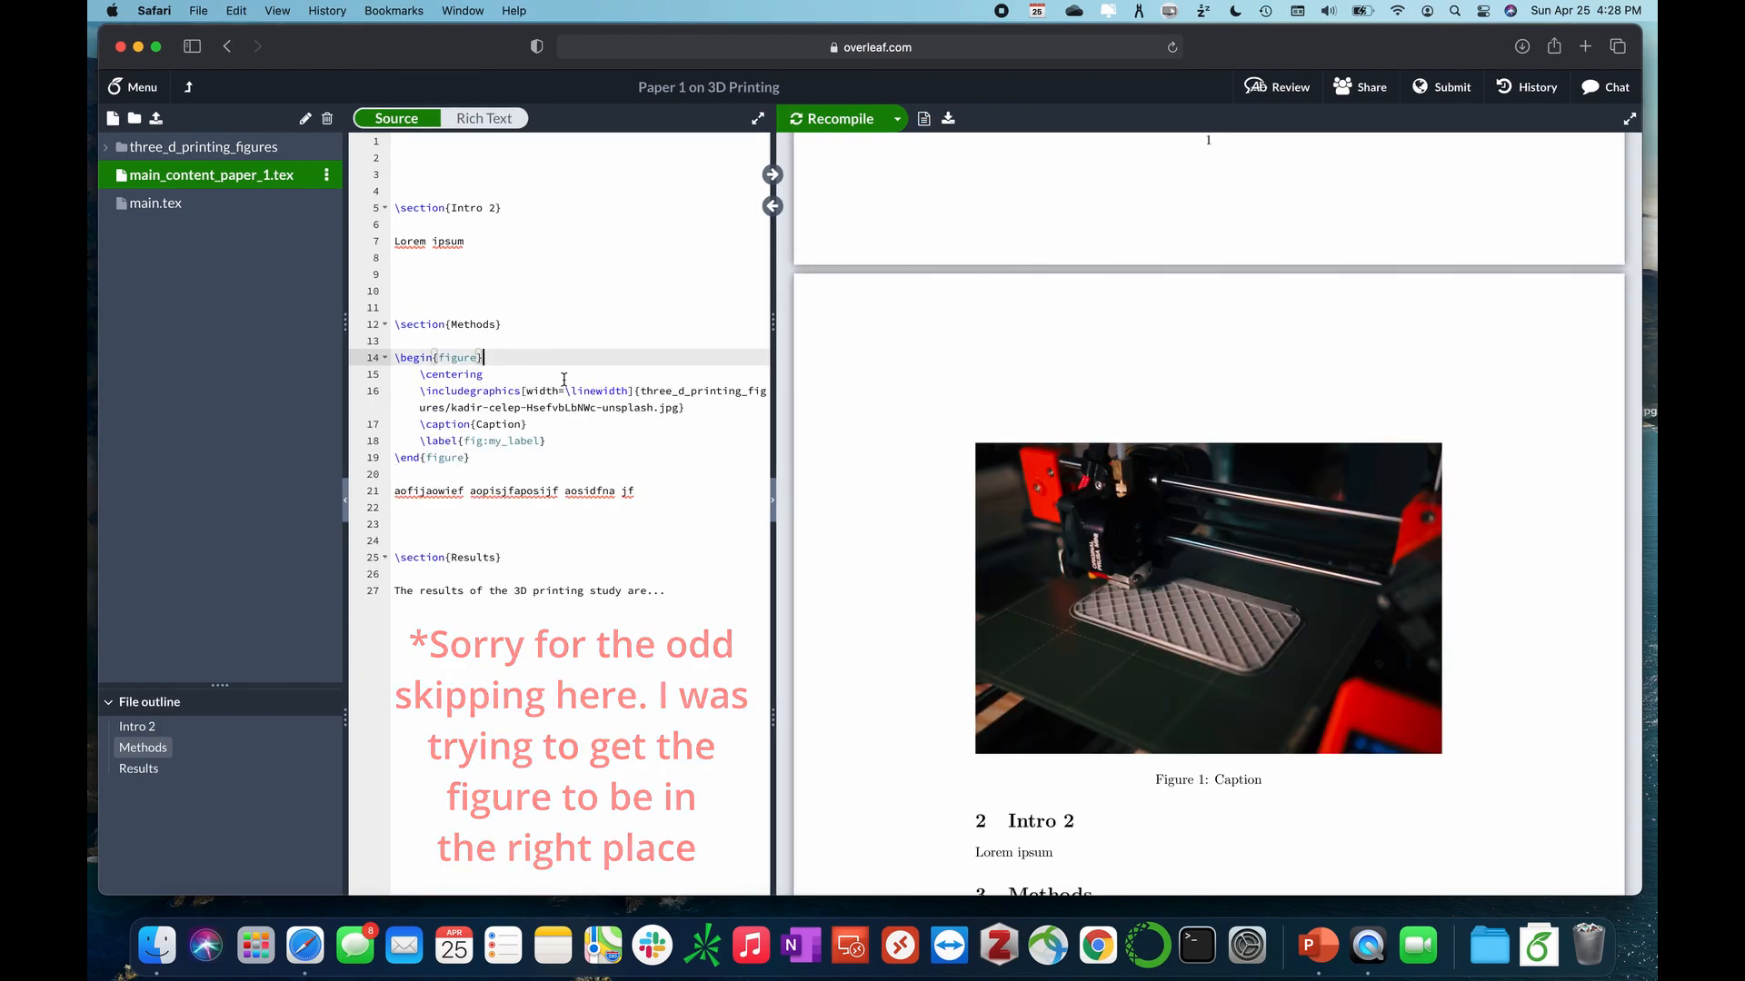
Add the placement option [h] to the figure environment and recompile the document
type("[h")
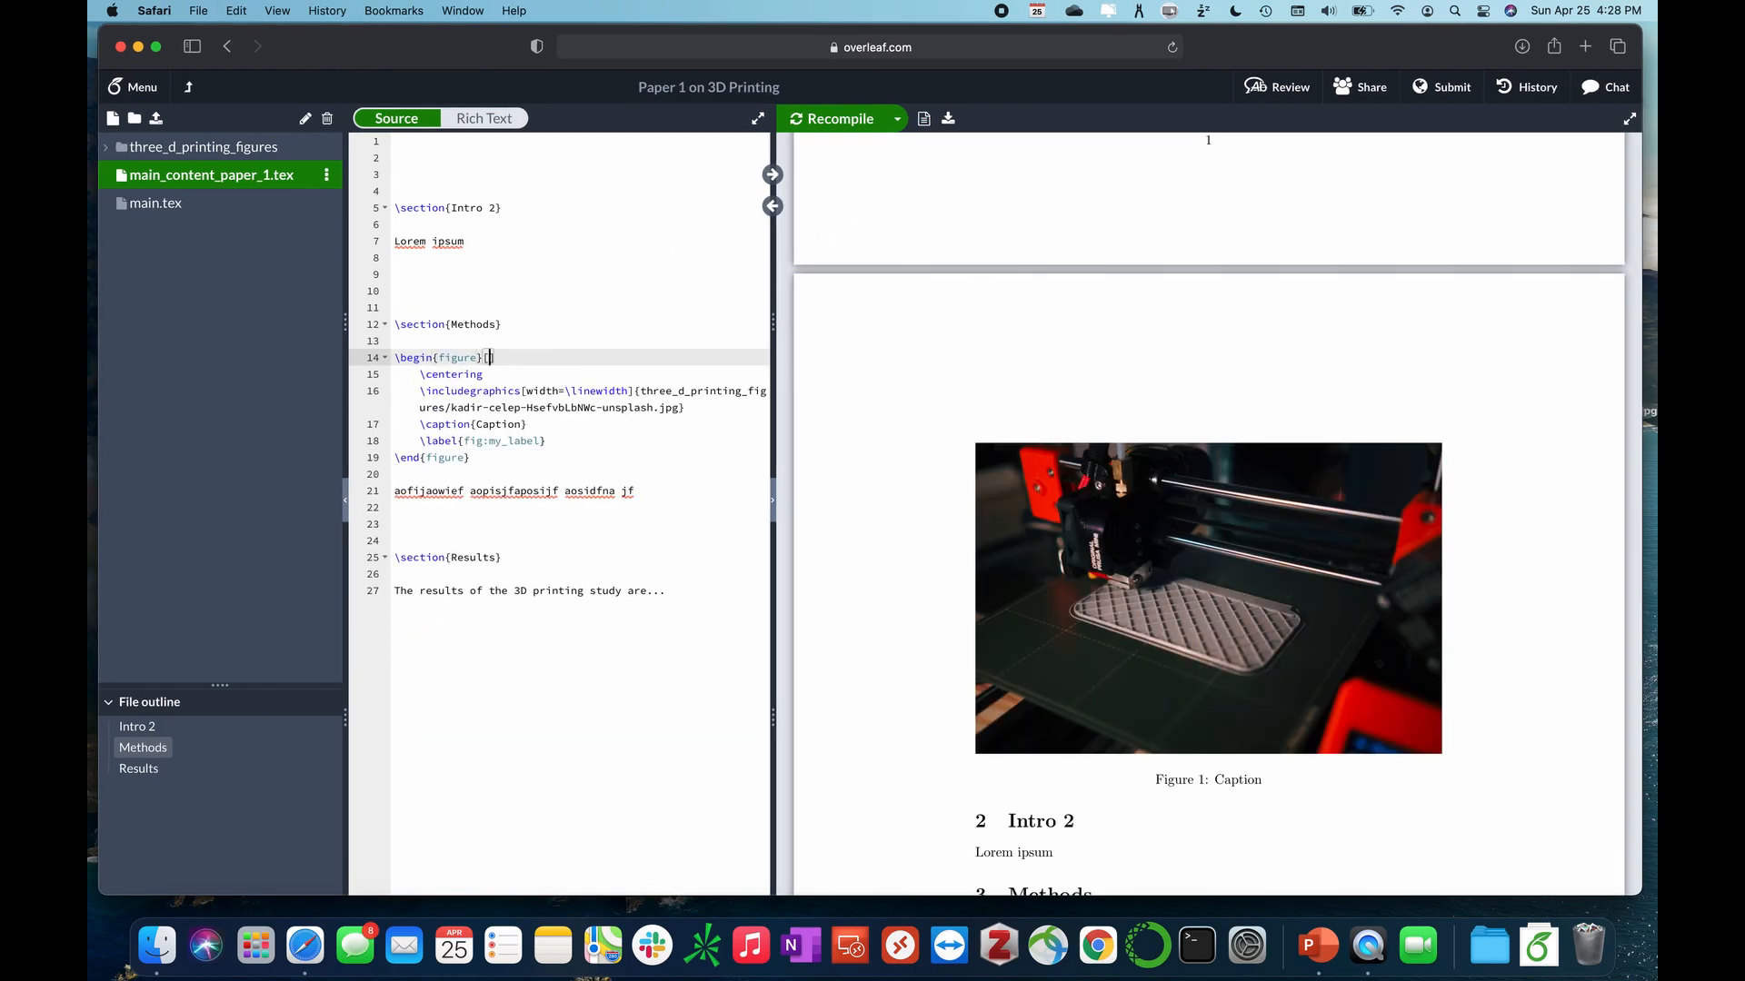
left_click(850, 116)
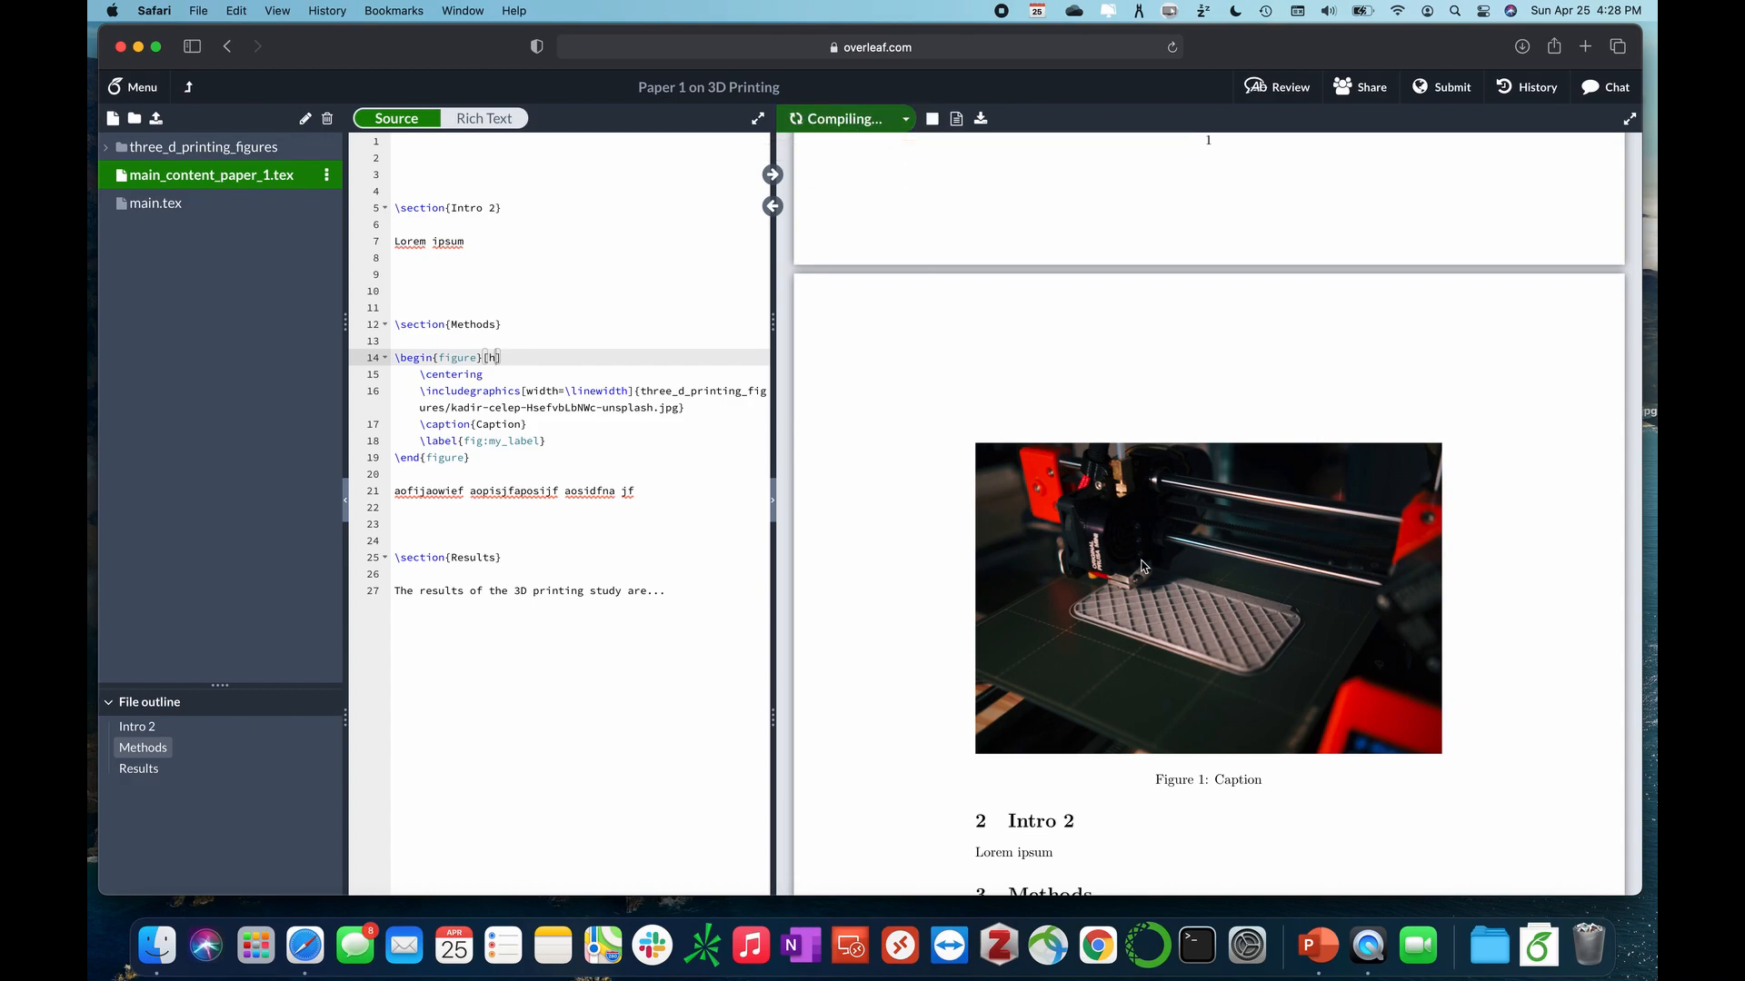
Check the figure under Methods in the compiled paper and switch to the Main Dissertation Document project
scroll(1051, 636, "down", 3)
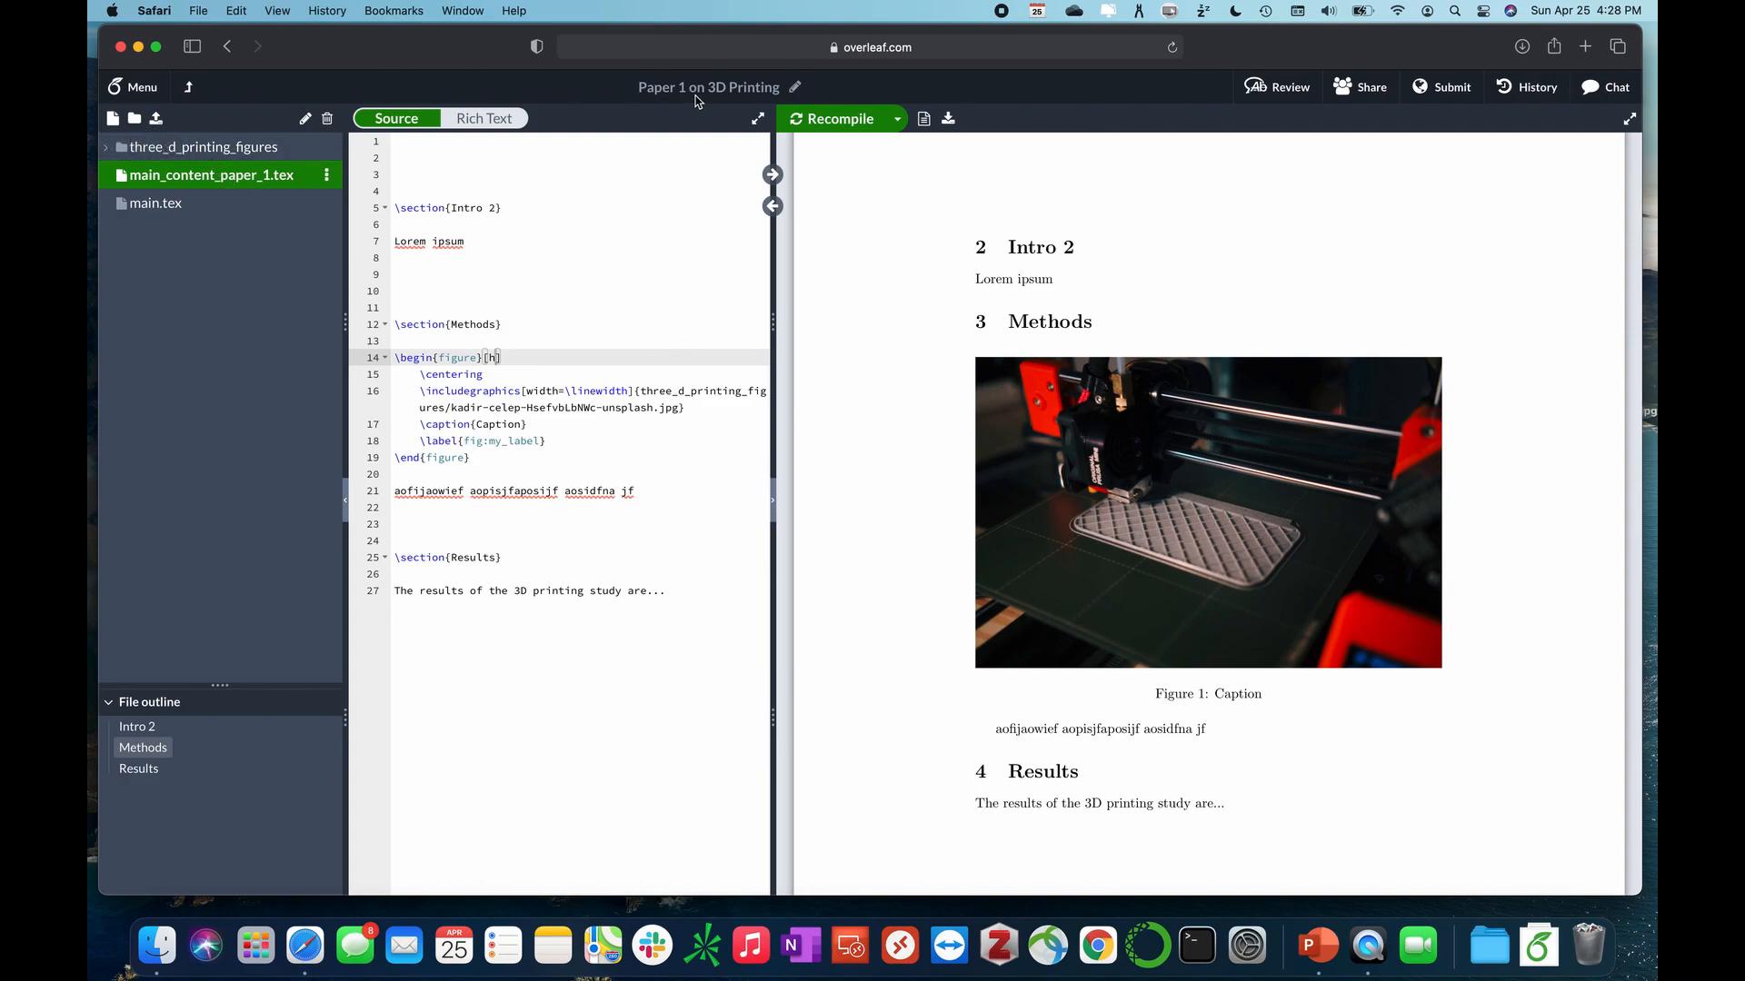
left_click(190, 91)
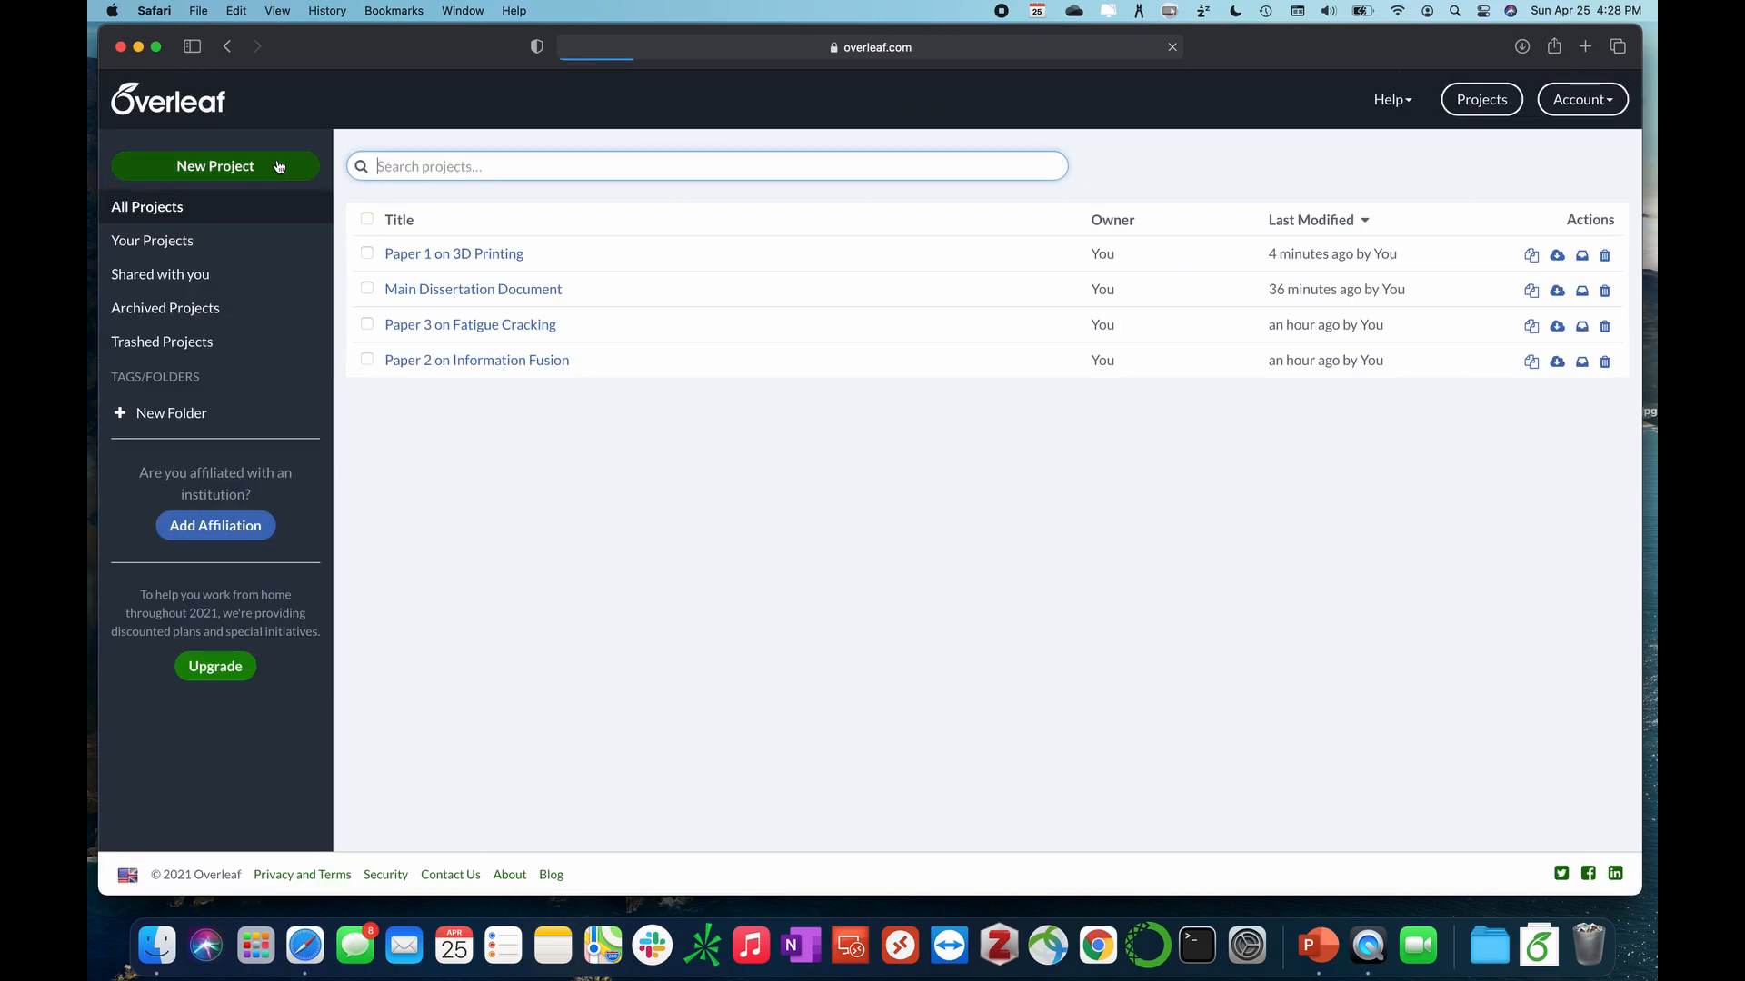
left_click(441, 292)
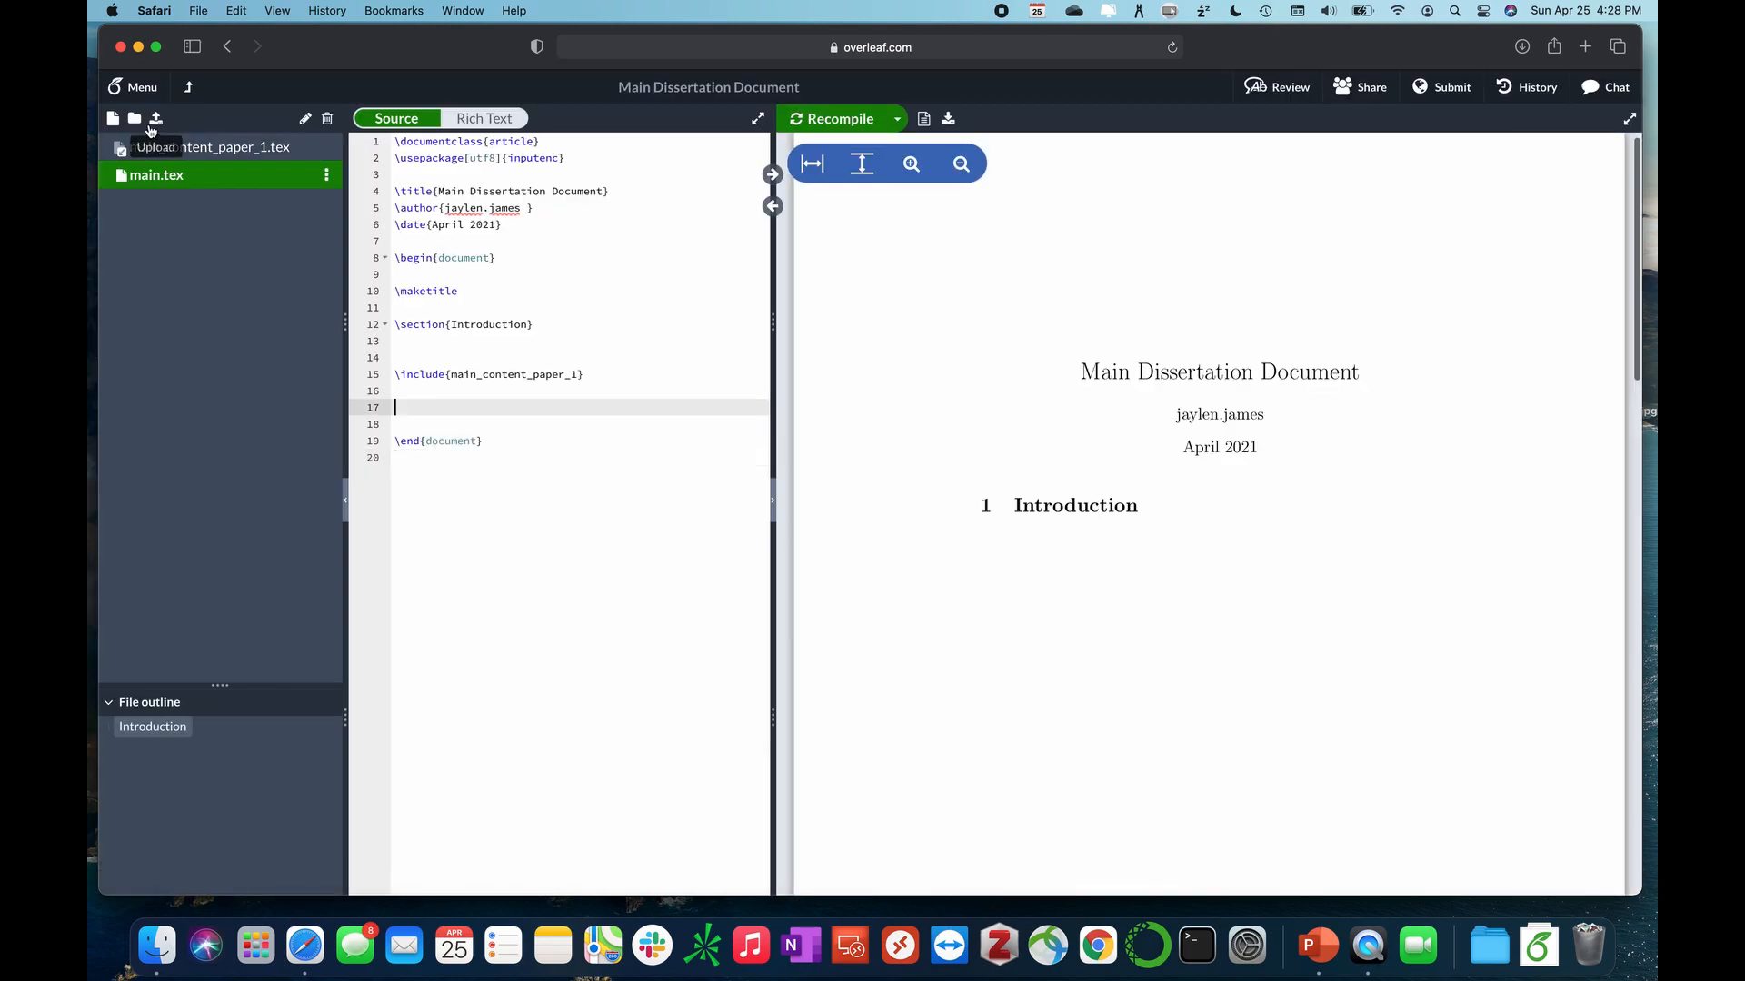
Create a folder named three_d_printing_figures in the Main Dissertation Document project
left_click(135, 120)
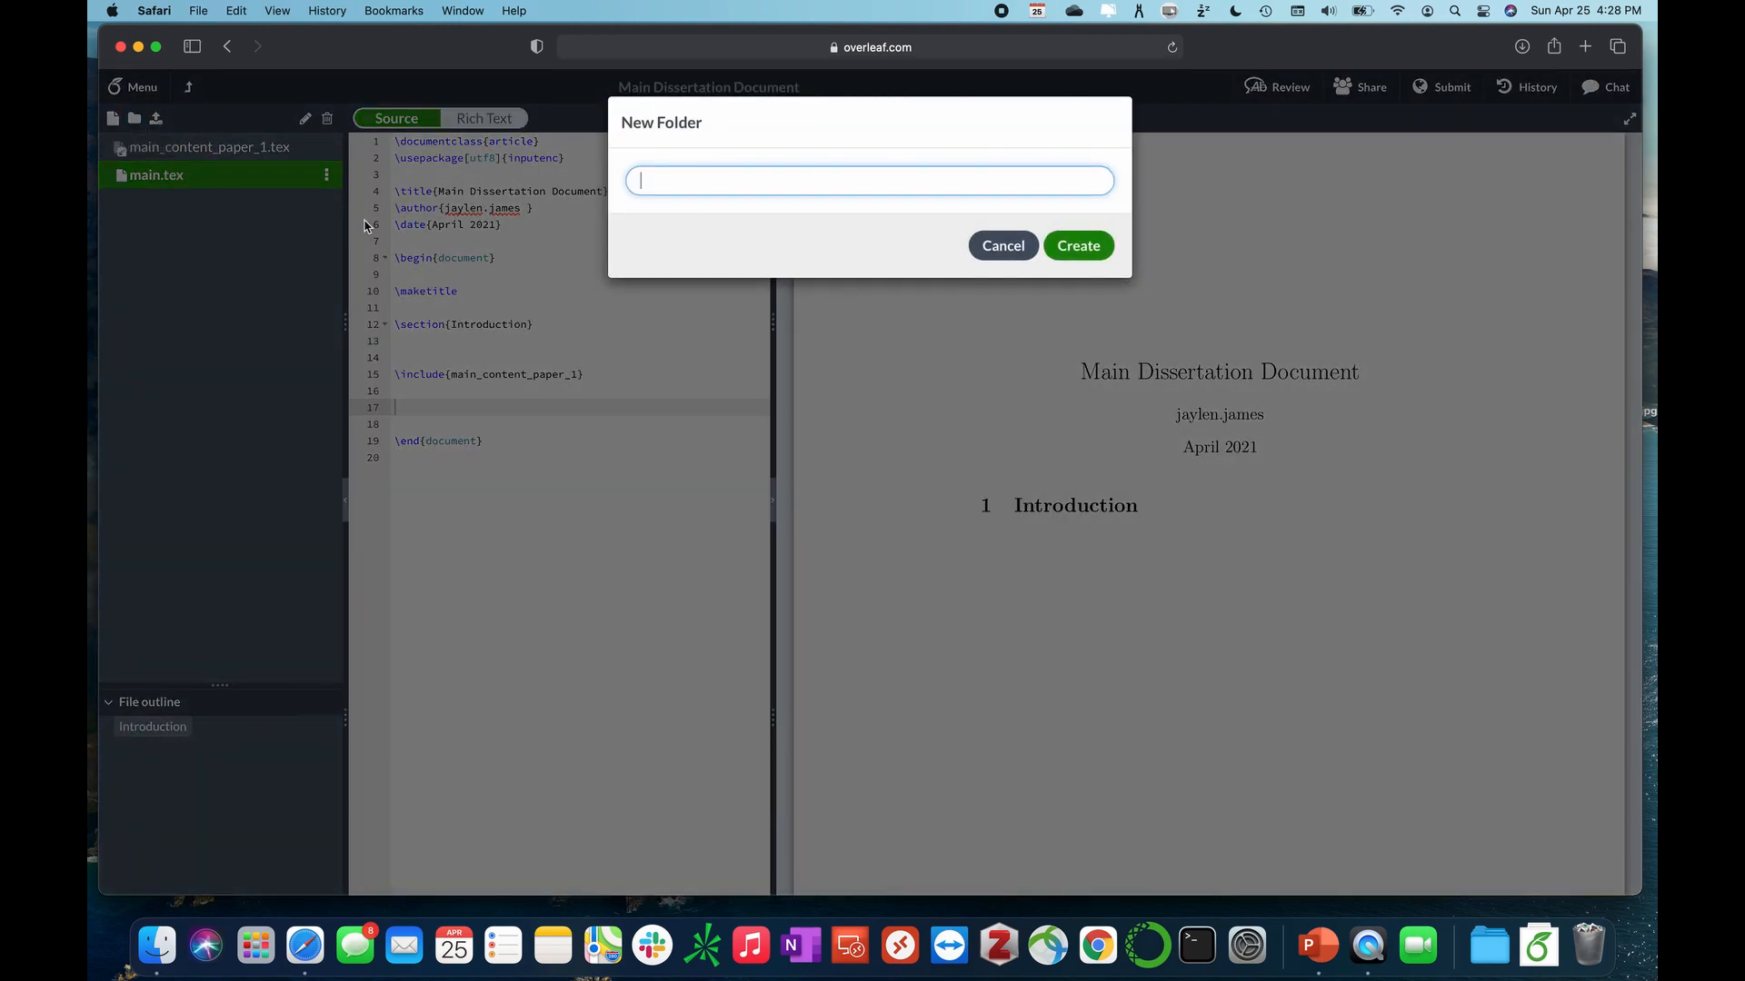
type("three_d_printing_figures")
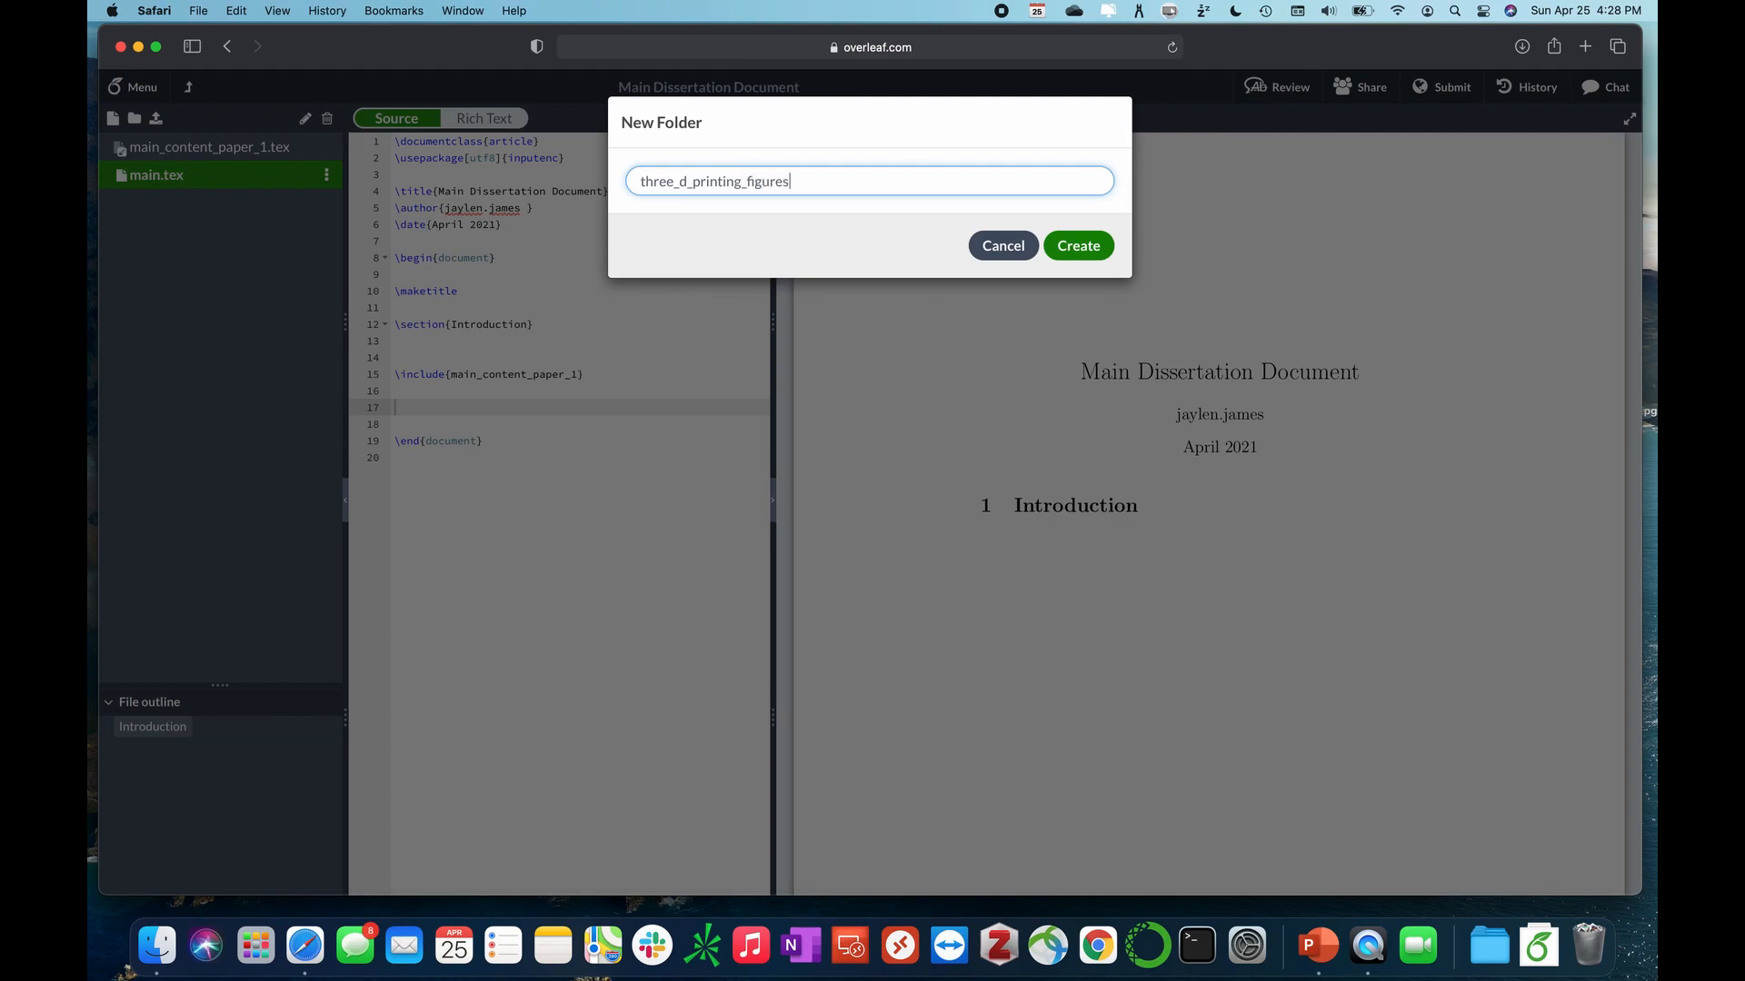
left_click(1060, 248)
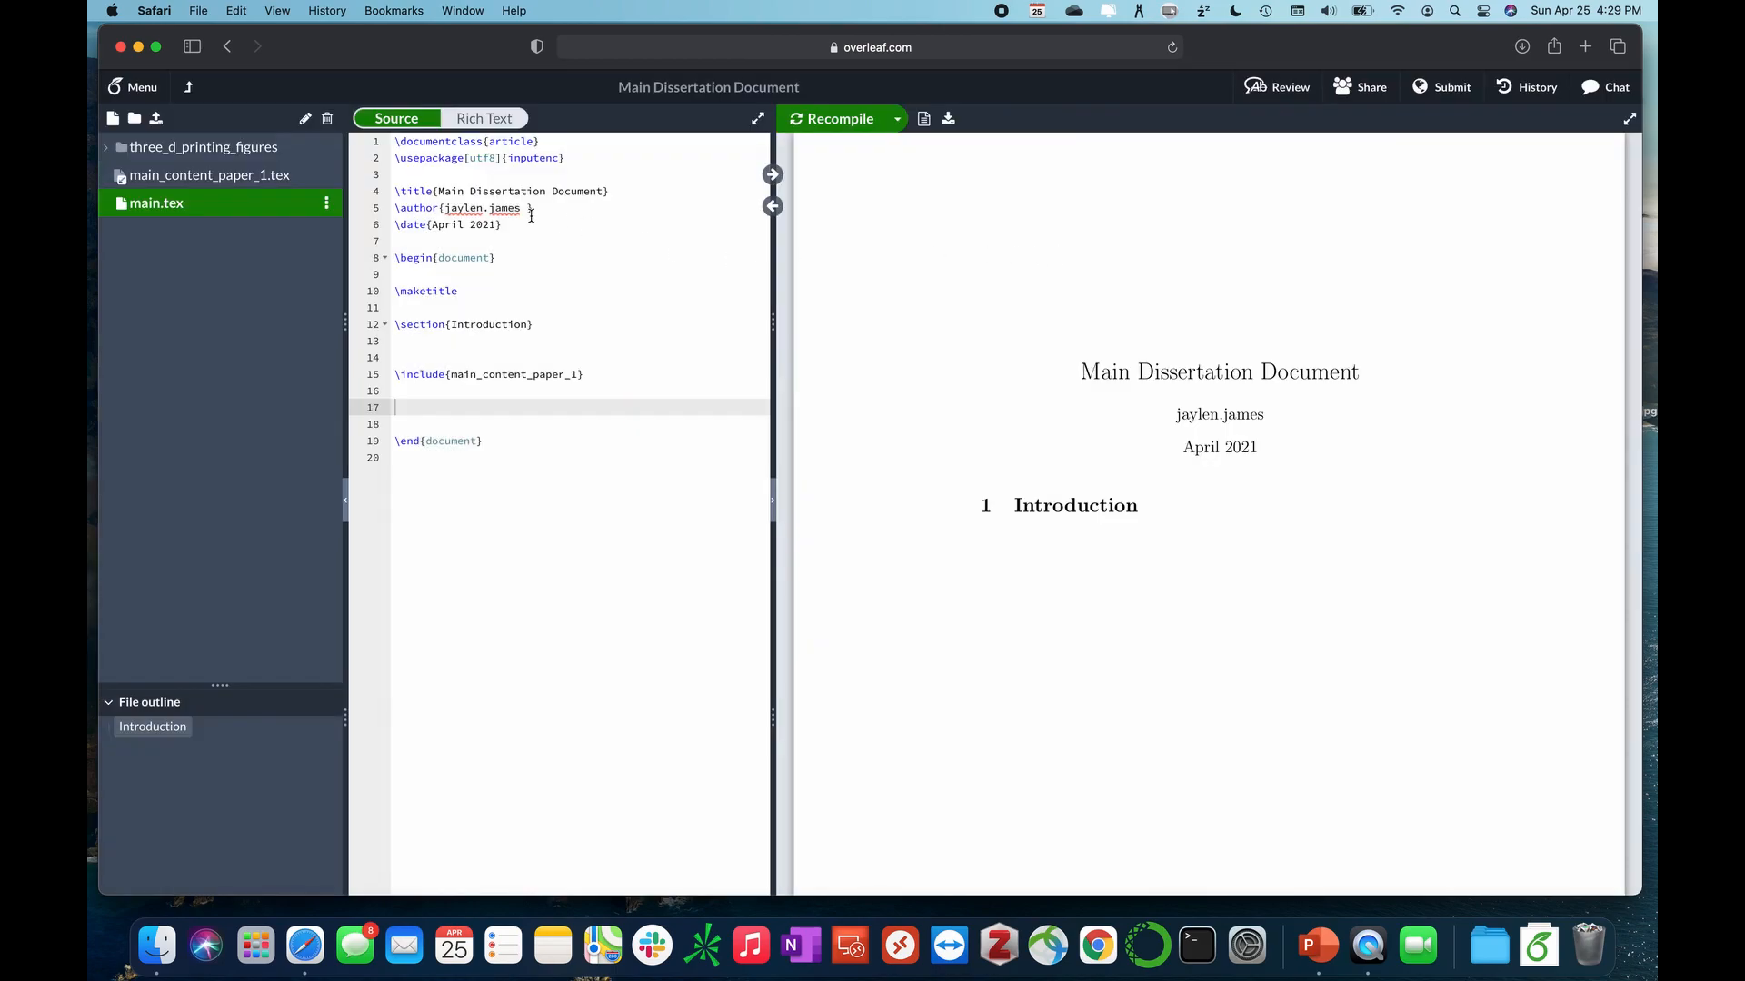
Import the JPG figure from the Paper 1 on 3D Printing project into the three_d_printing_figures folder, keeping its file name
left_click(210, 154)
left_click(107, 149)
left_click(327, 150)
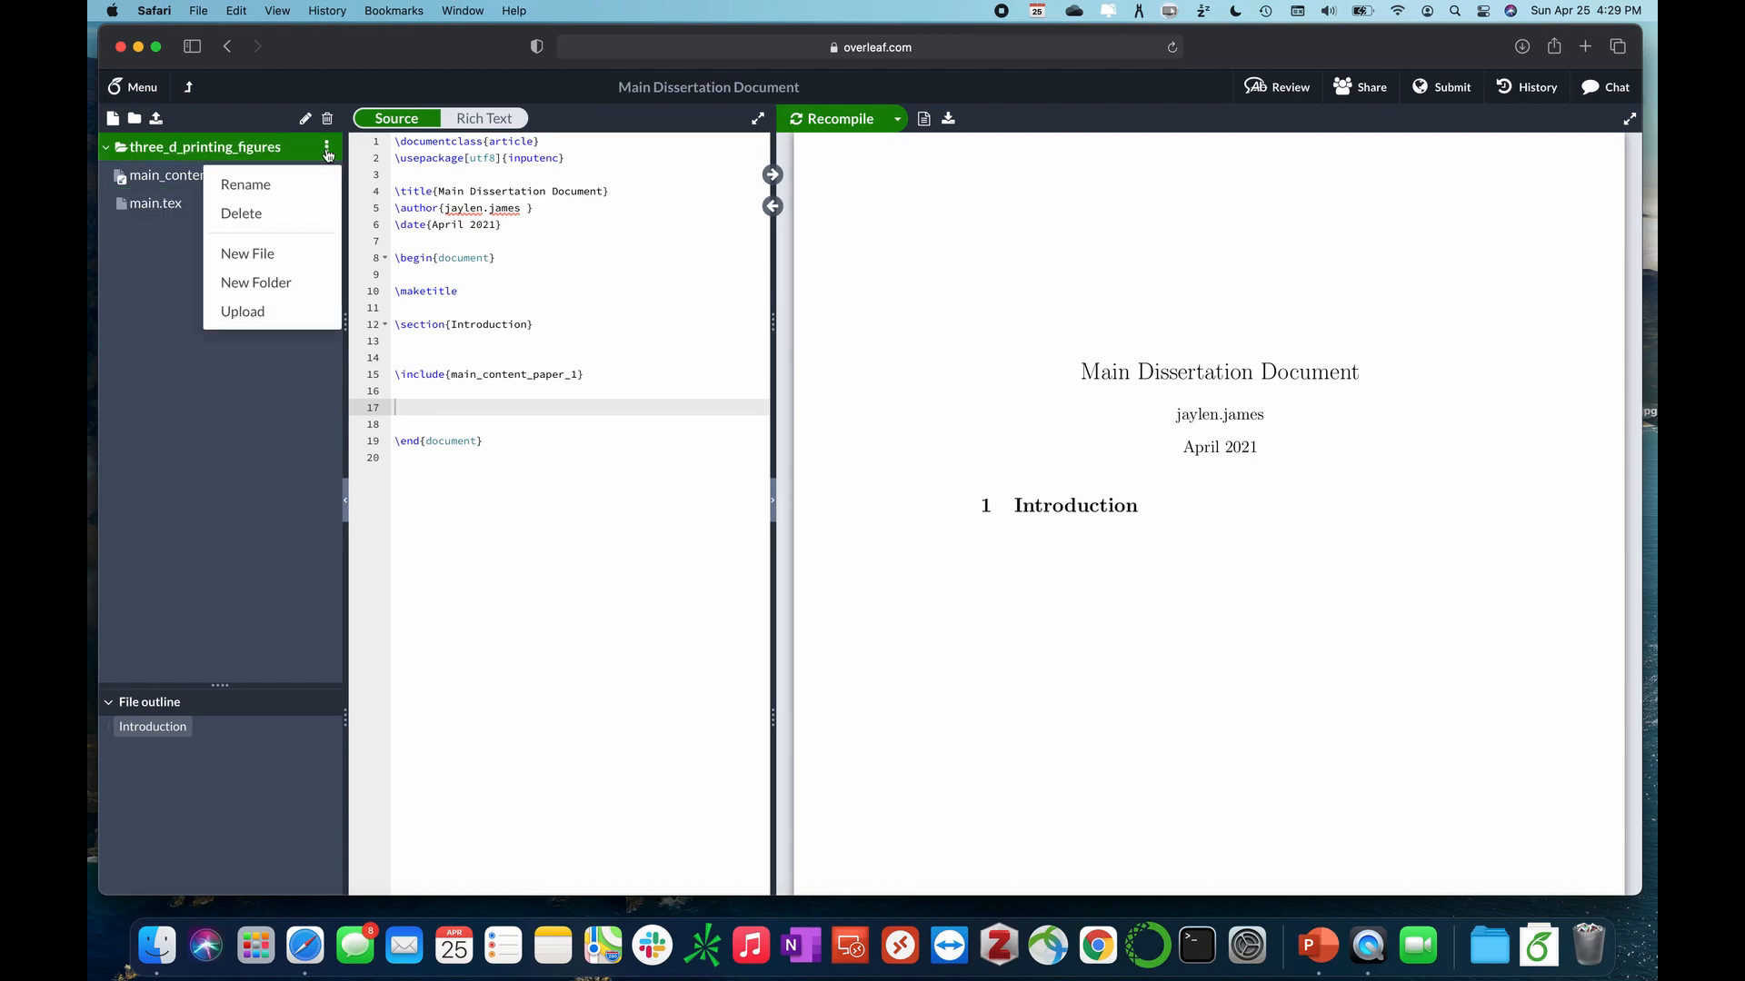
left_click(280, 263)
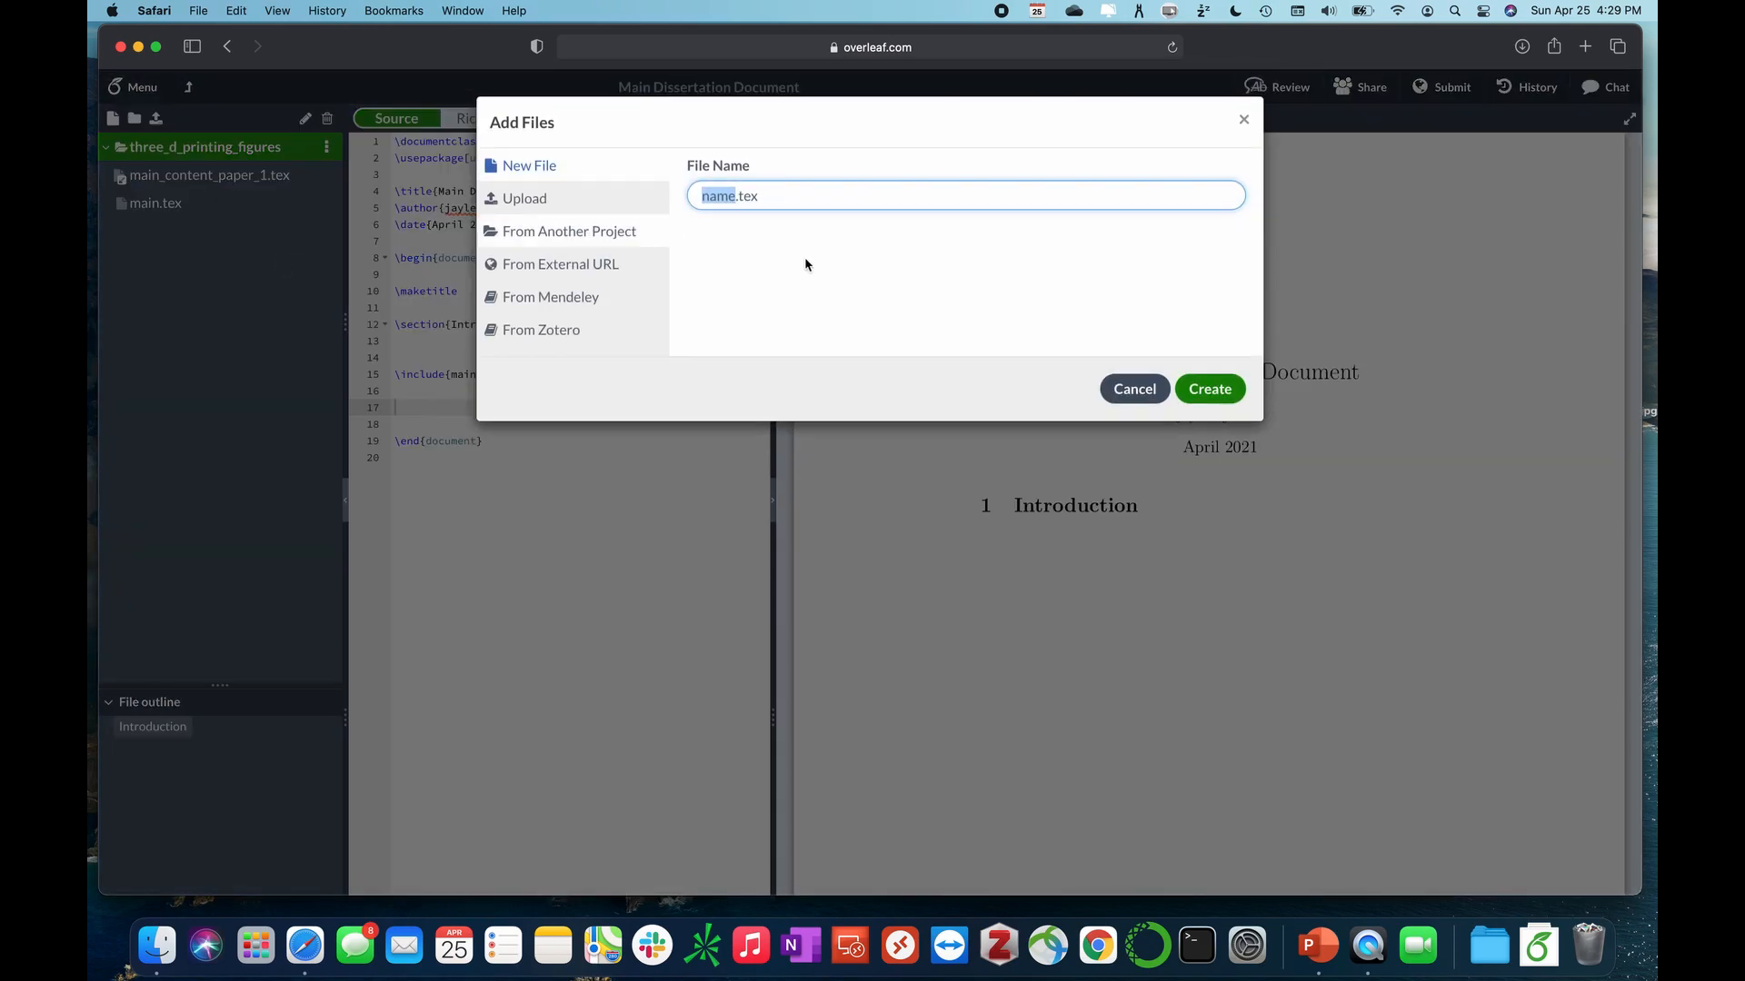
left_click(549, 232)
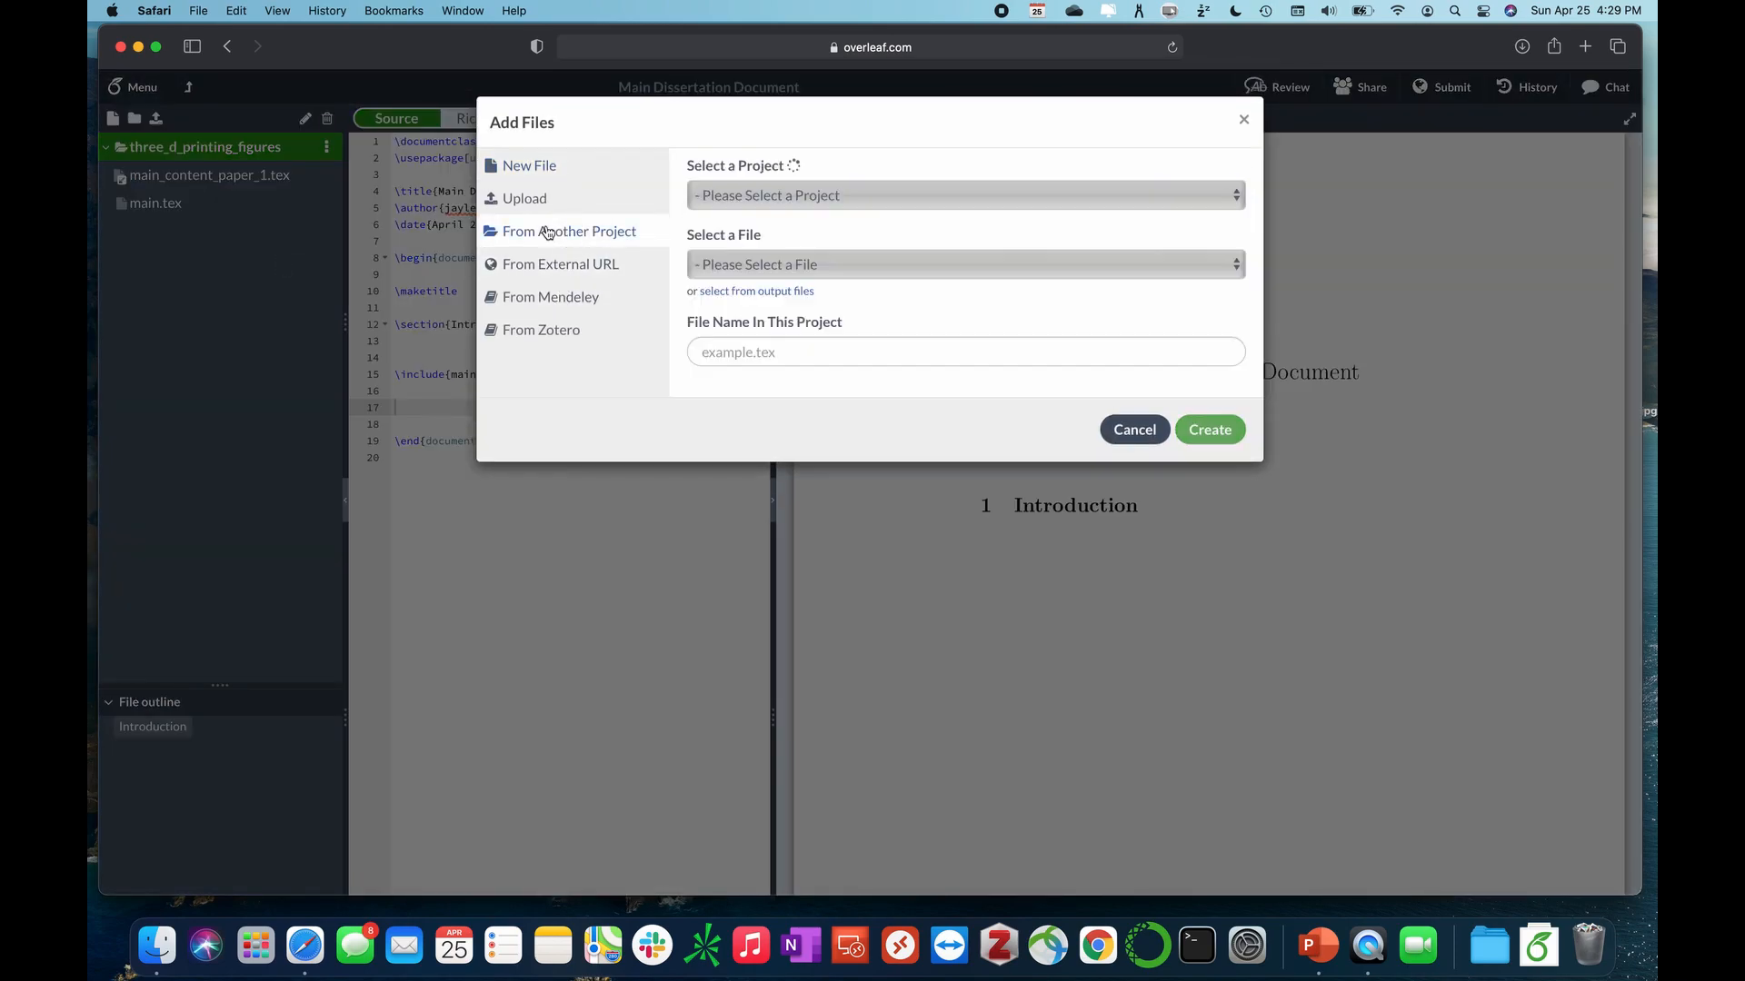
left_click(799, 192)
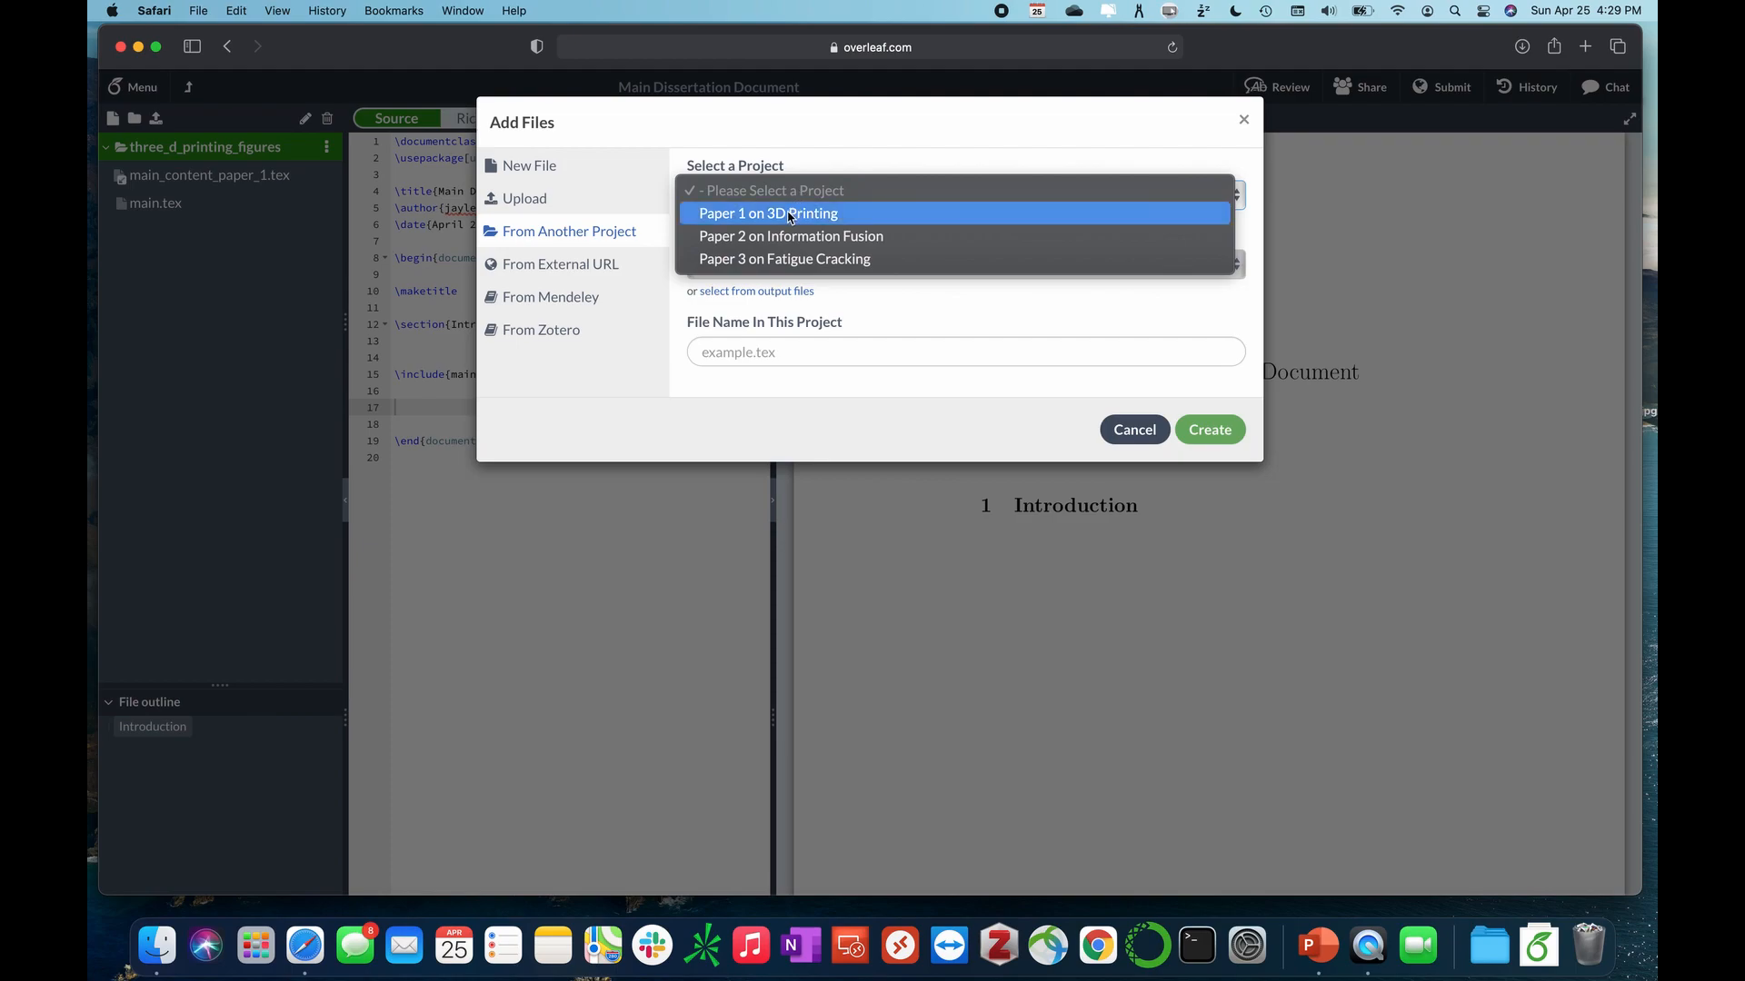
left_click(787, 212)
left_click(787, 264)
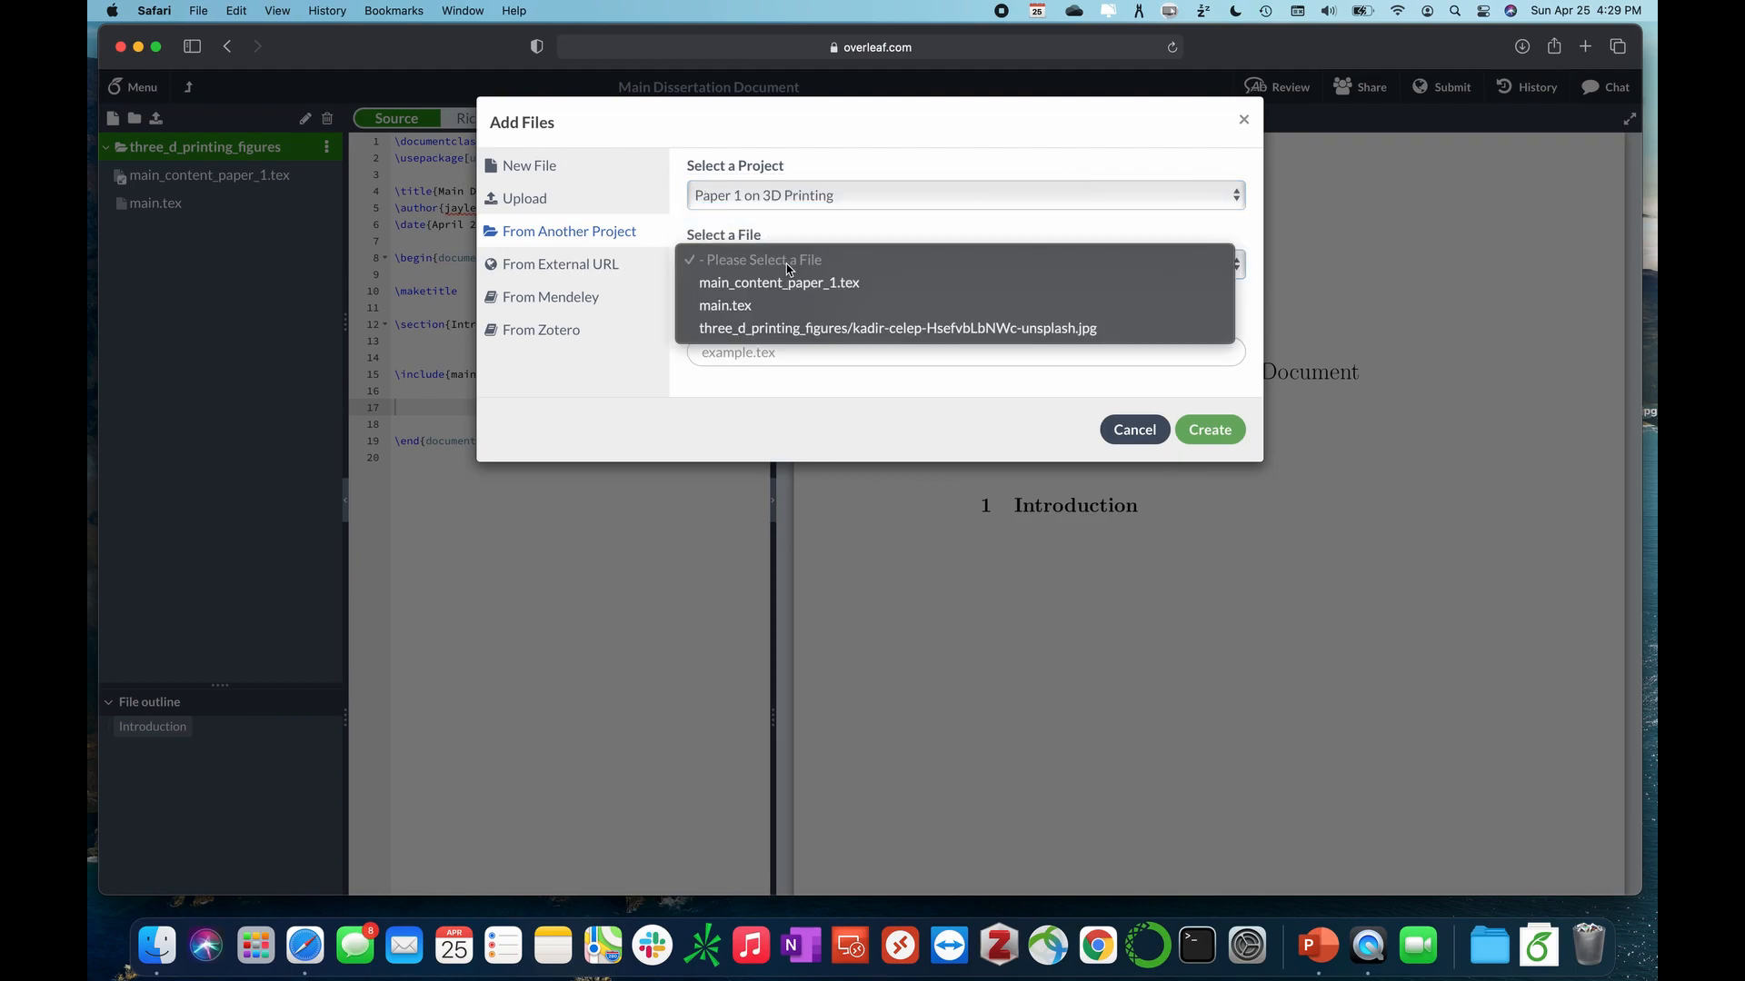
left_click(1021, 329)
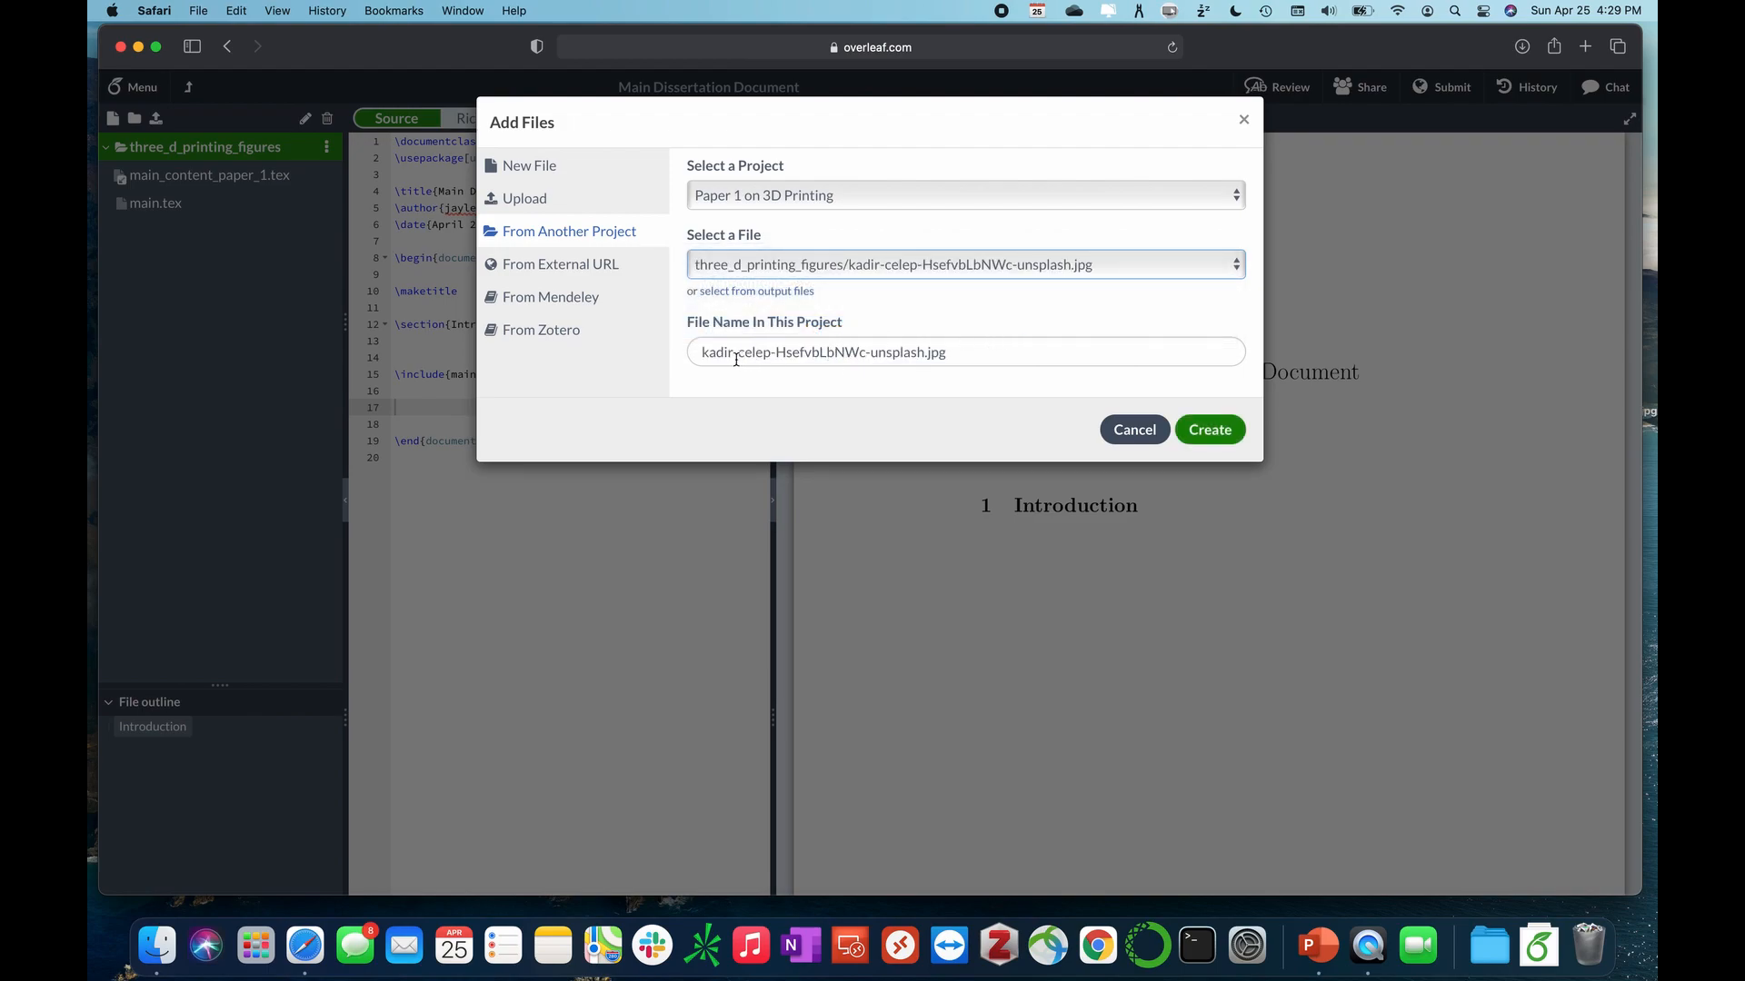
left_click(1210, 429)
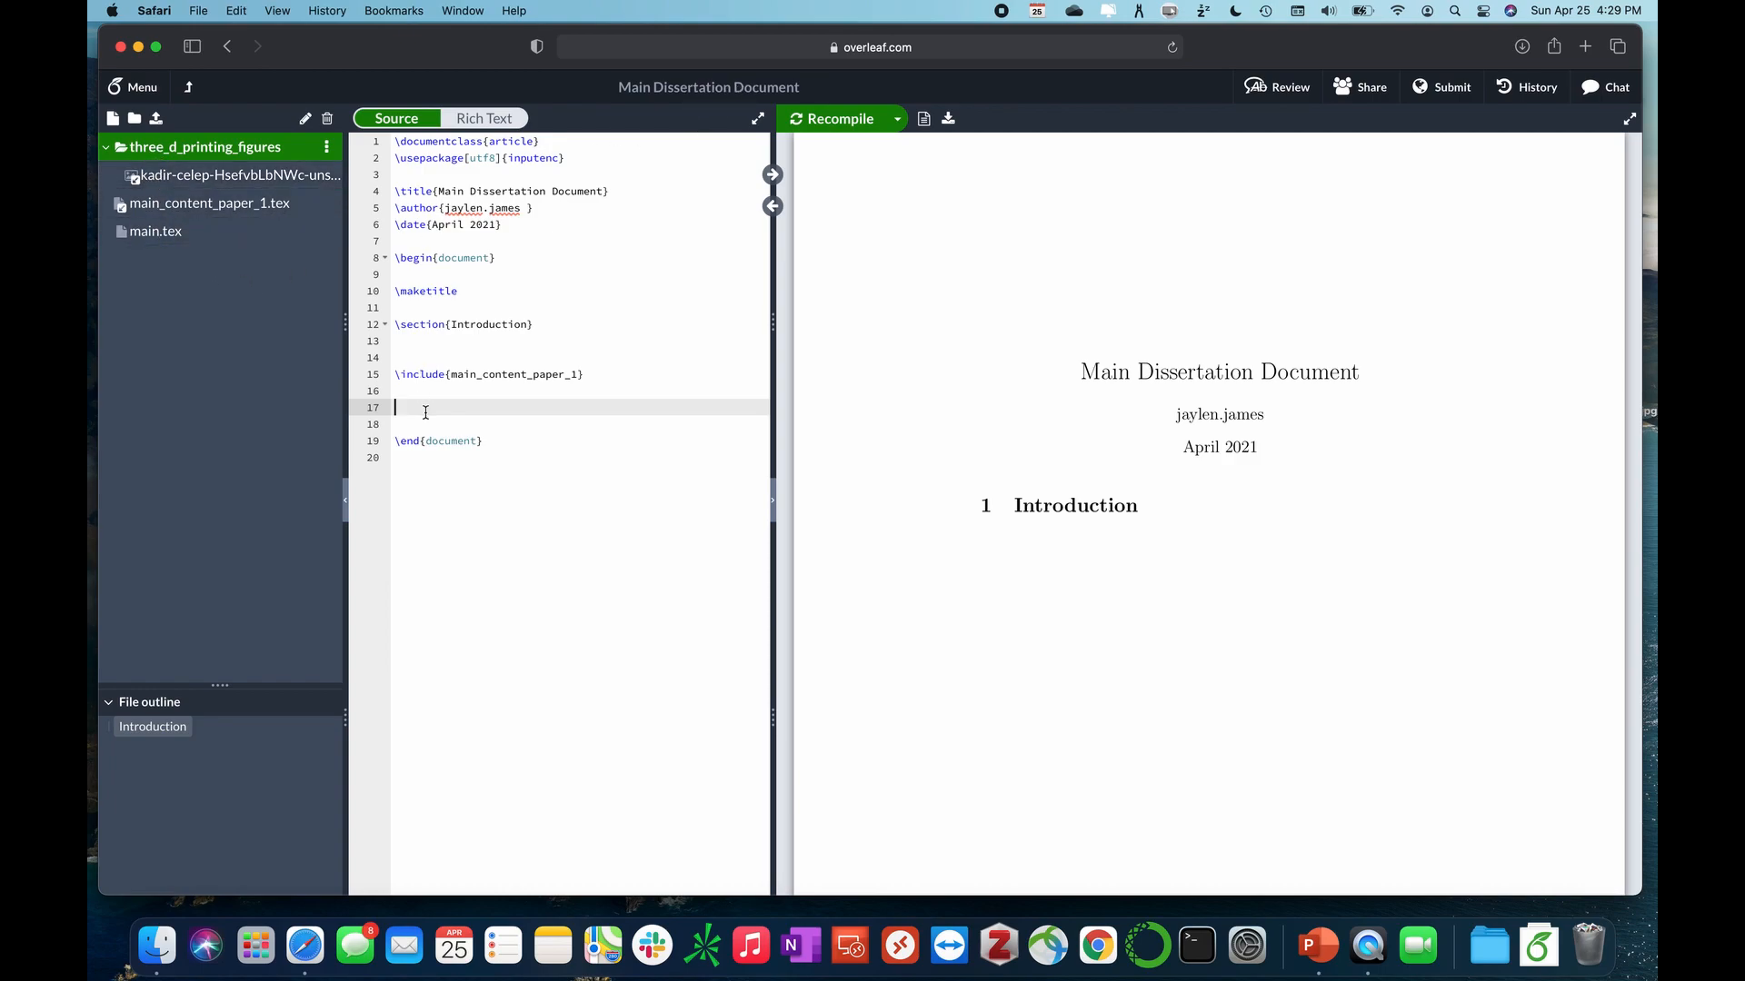
Add \usepackage{graphicx} to the preamble of the dissertation's main.tex, below the inputenc package
left_click(196, 235)
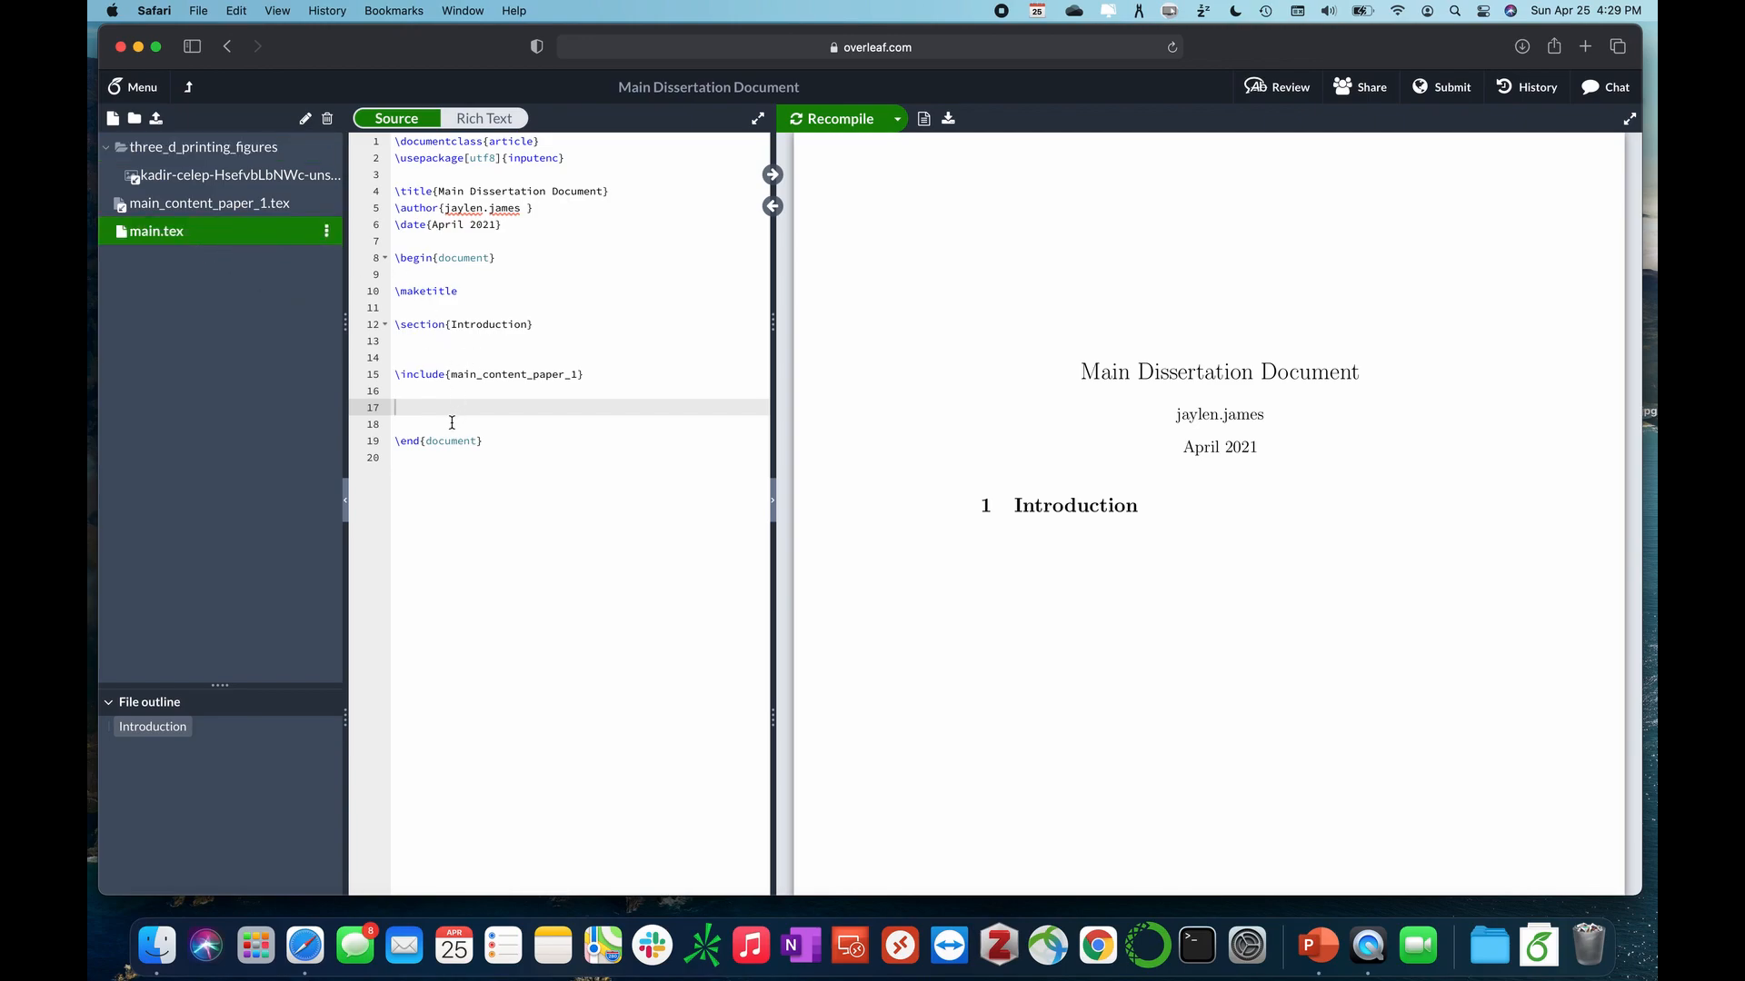
left_click(597, 158)
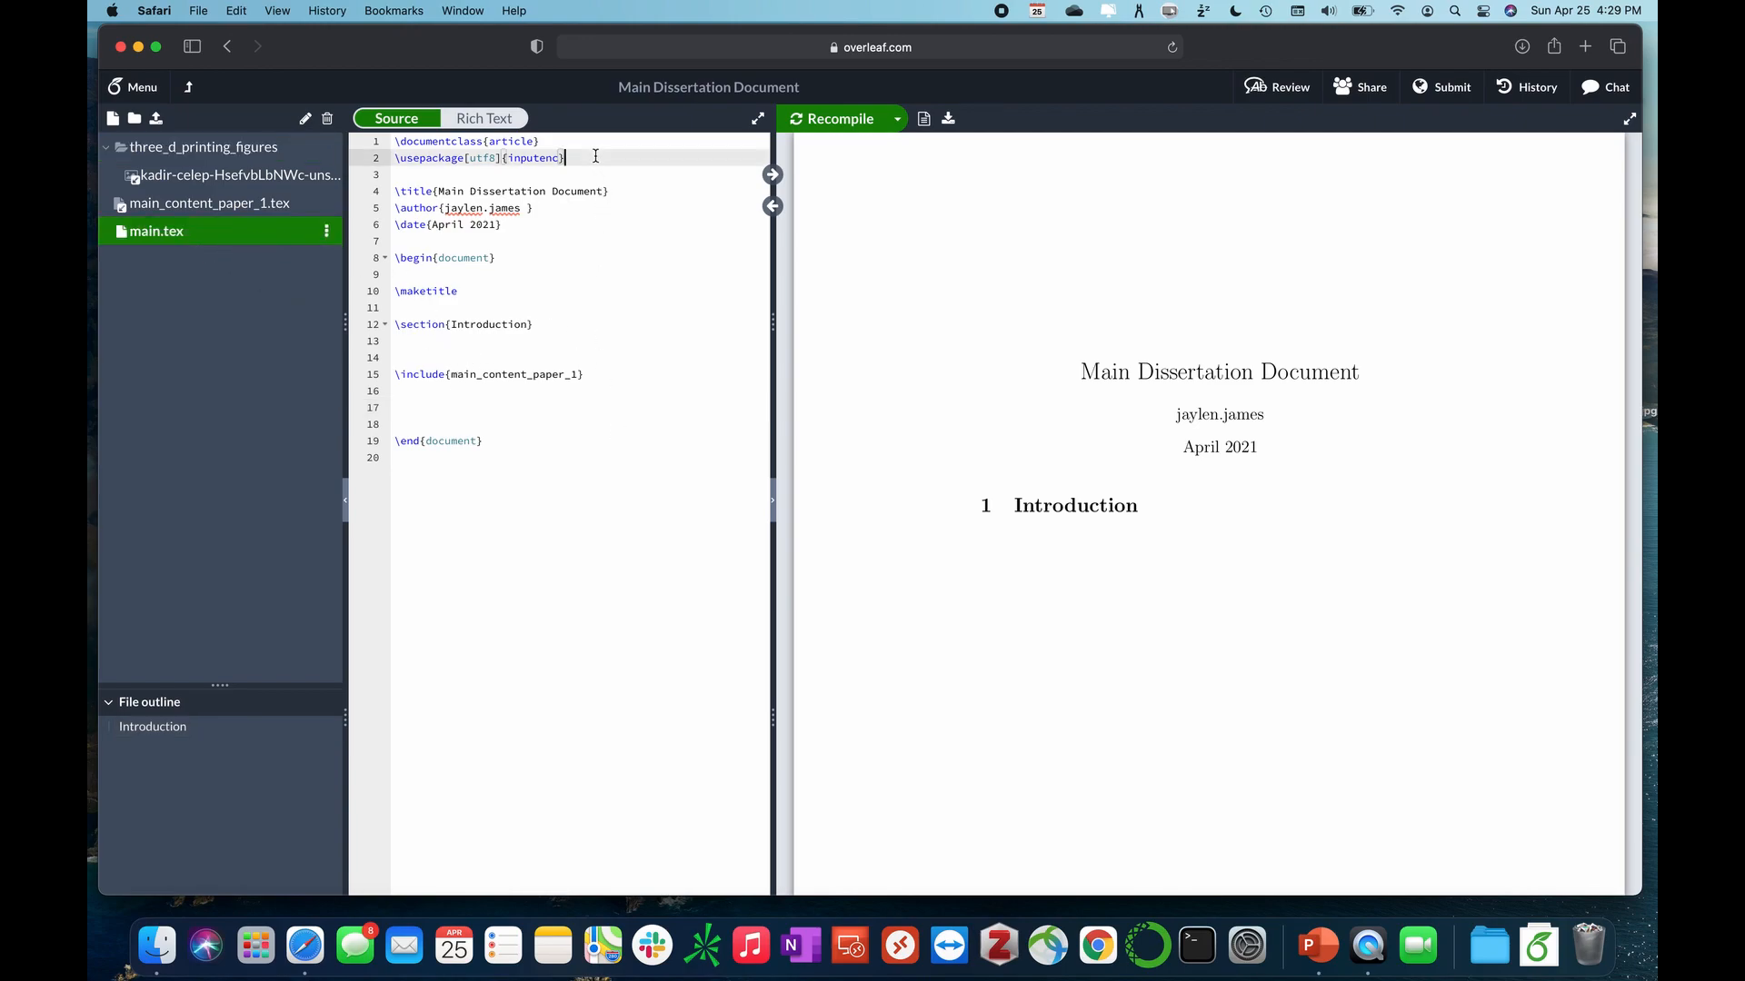
key("Return")
type("\\in")
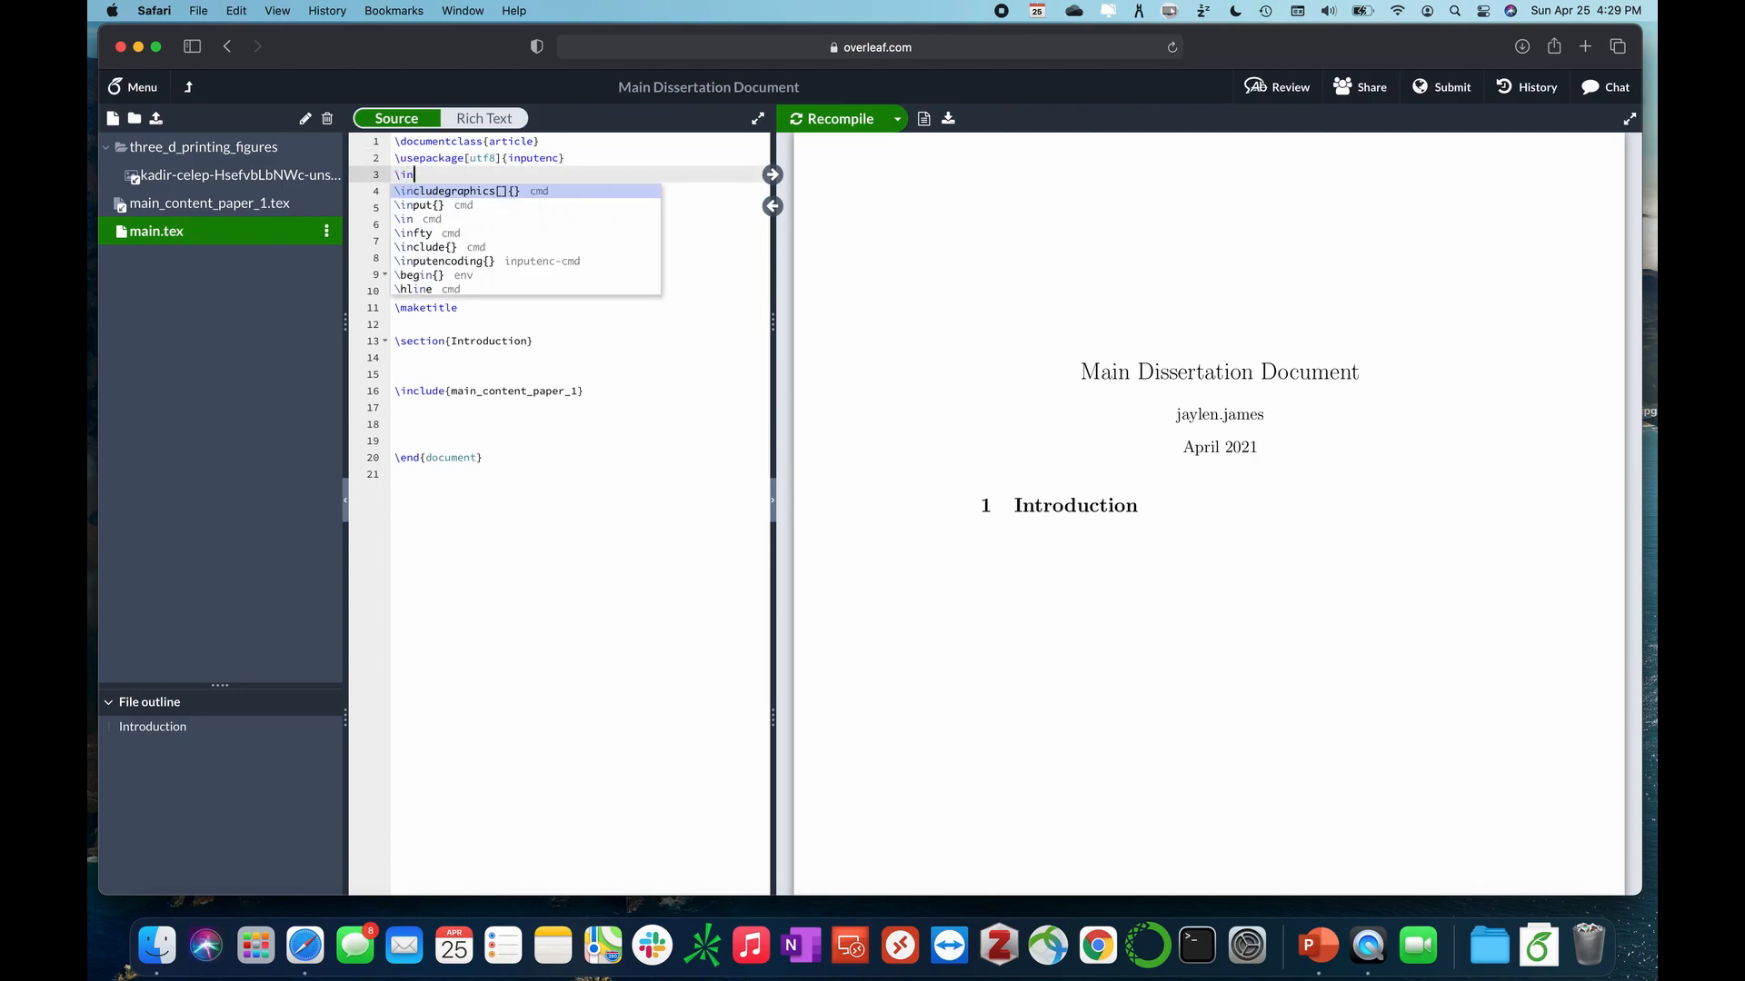
key("BackSpace")
key("BackSpace")
type("us")
key("Return")
type("gra")
key("Down")
key("Return")
left_click(575, 416)
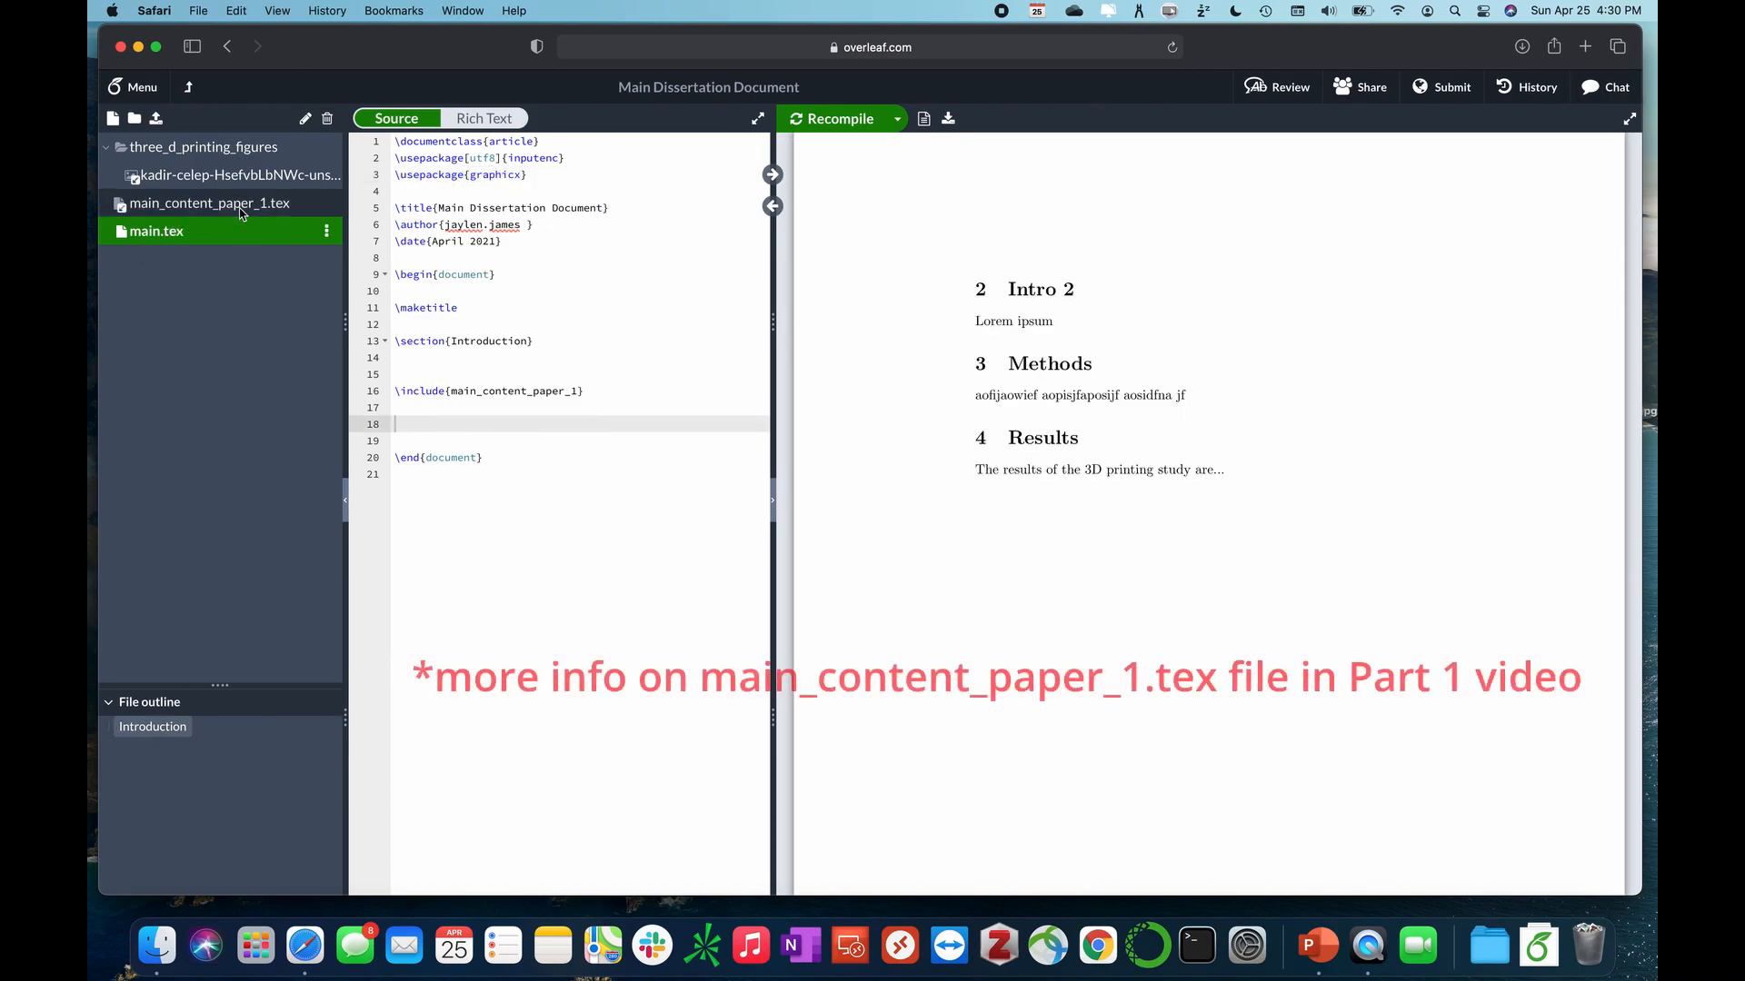
Refresh the linked main_content_paper_1.tex from its source project and review its Methods section
left_click(222, 202)
left_click(925, 166)
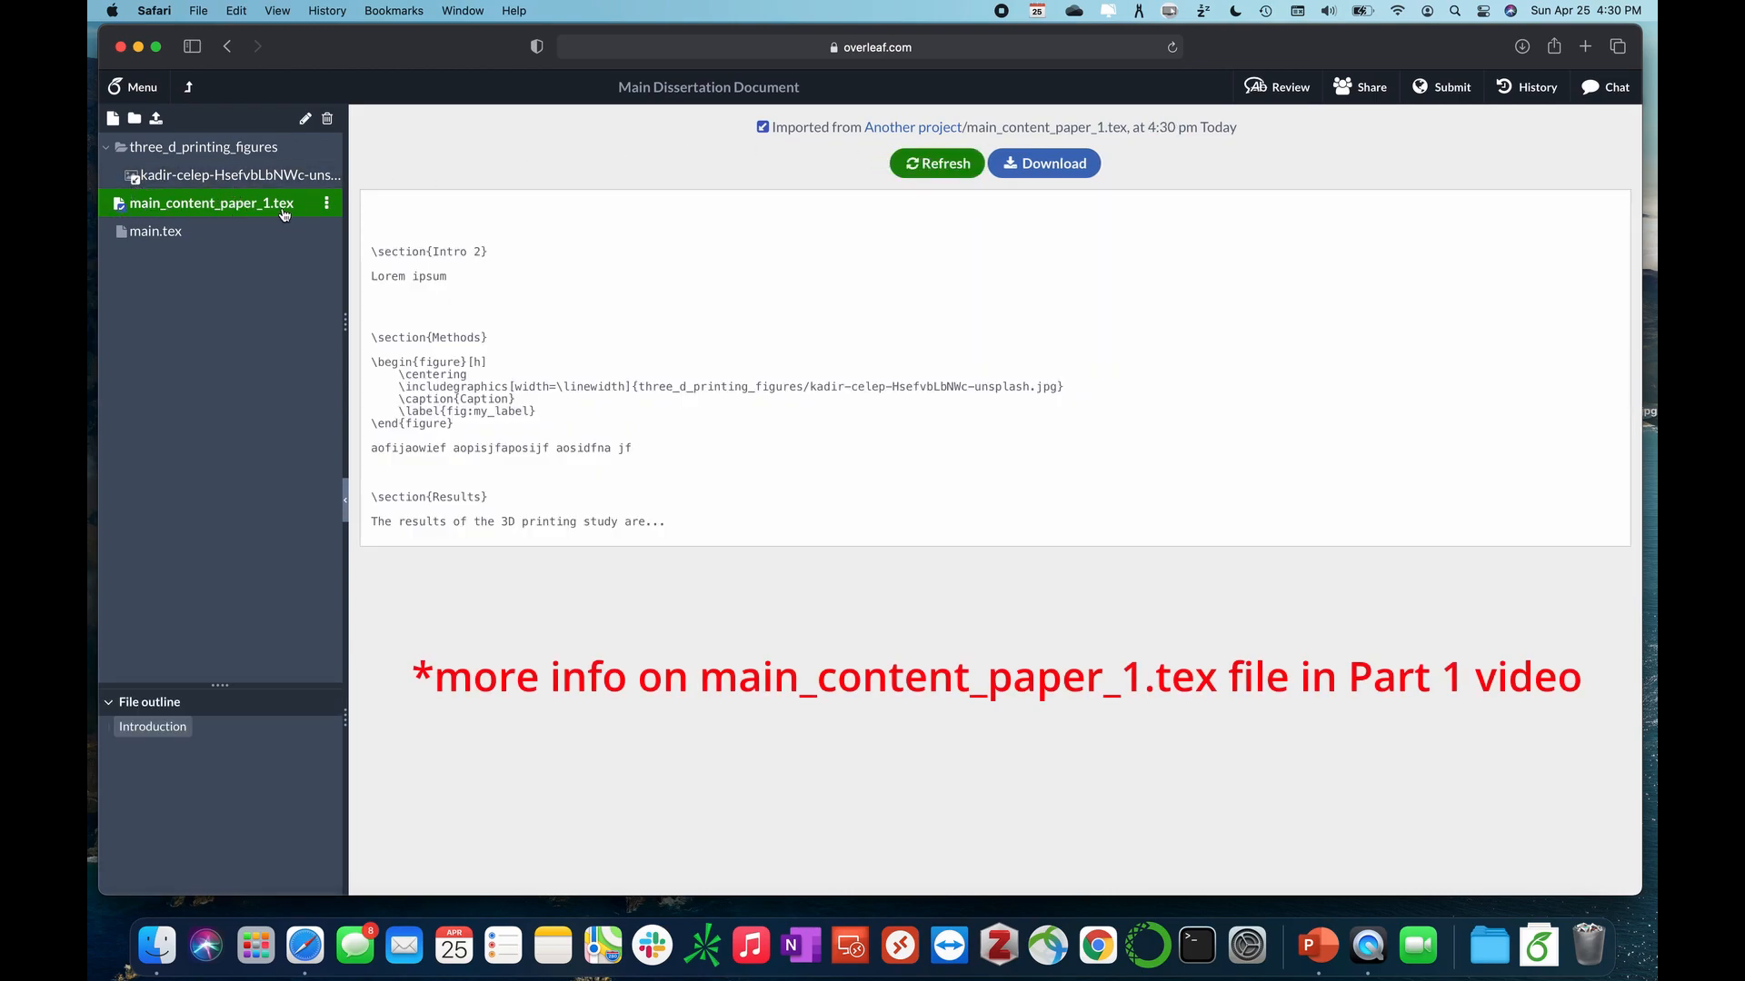
left_click_drag(371, 337, 623, 499)
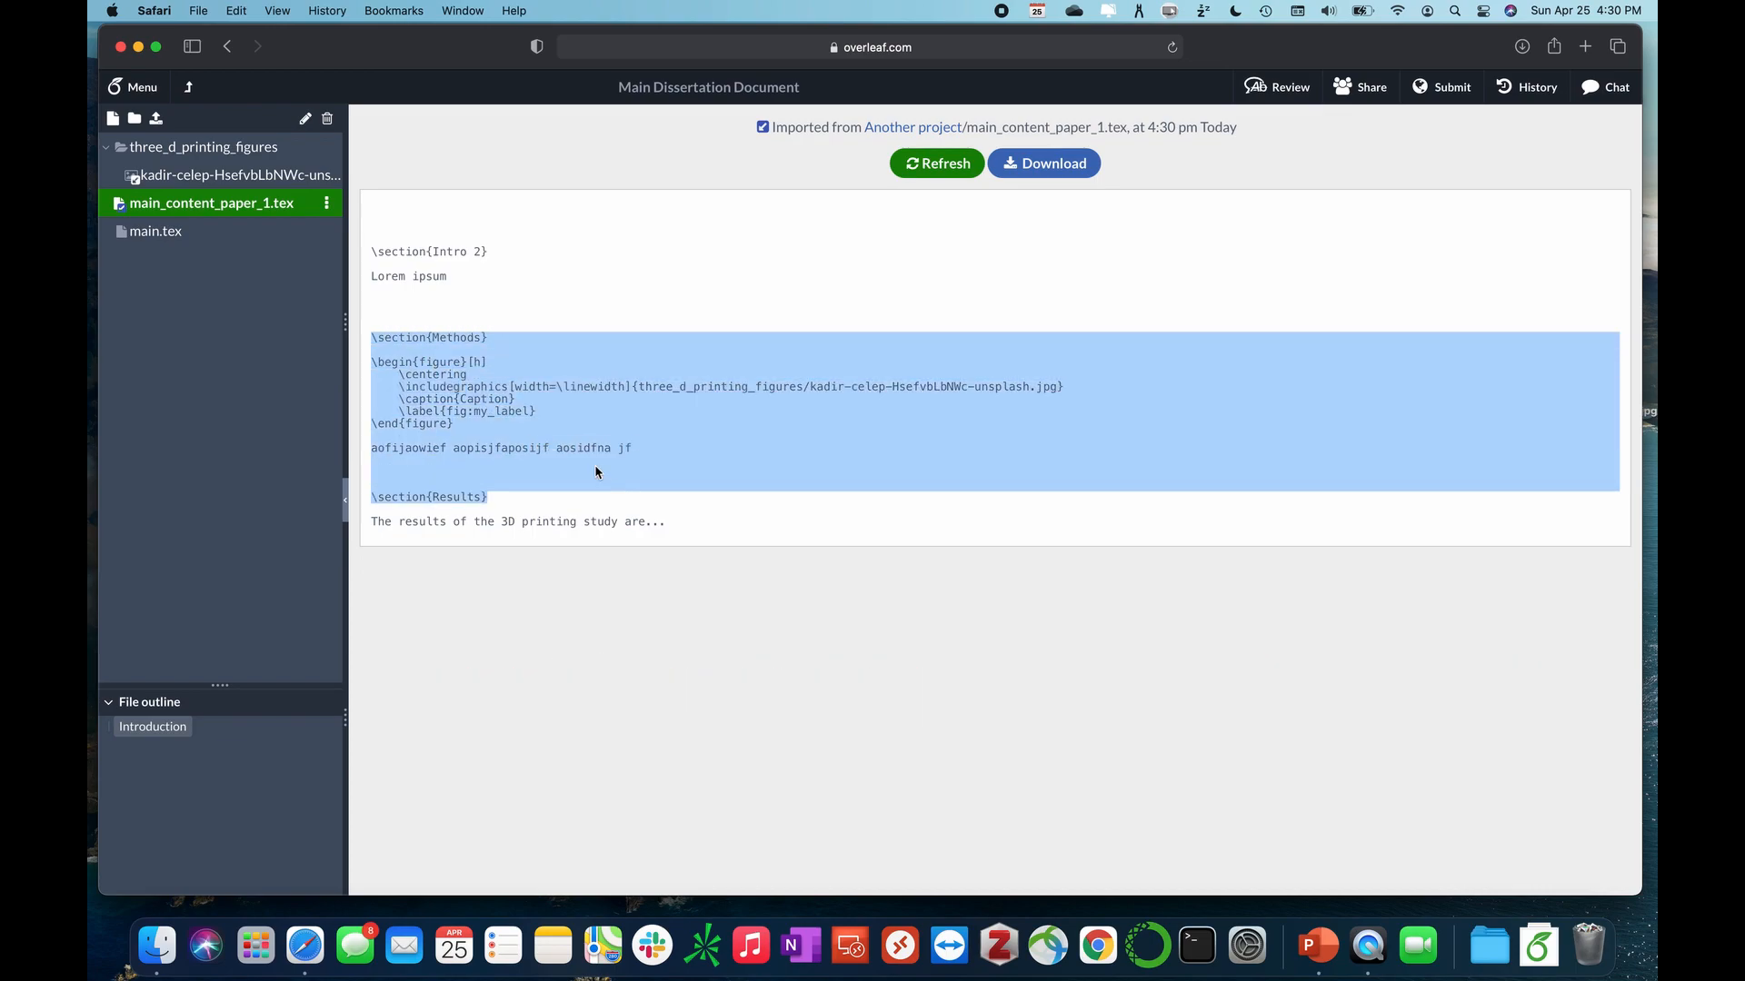
Recompile the dissertation from main.tex and check the figure under Methods in the PDF preview
left_click(193, 233)
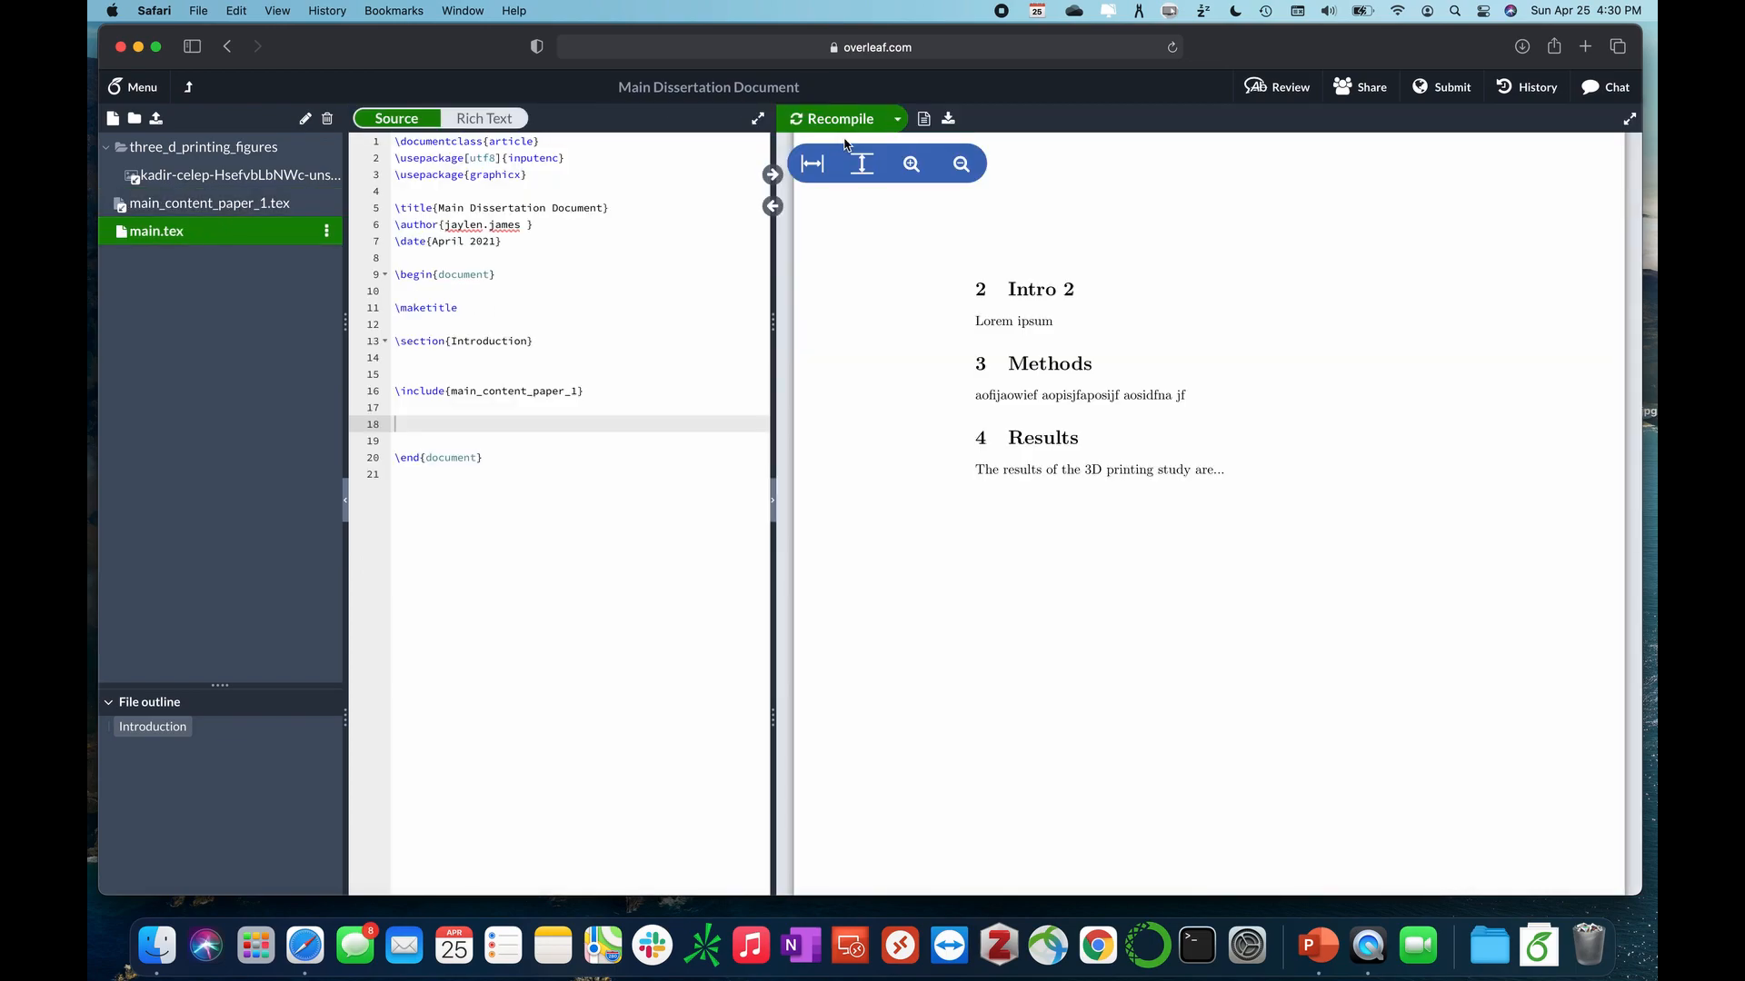
left_click(861, 116)
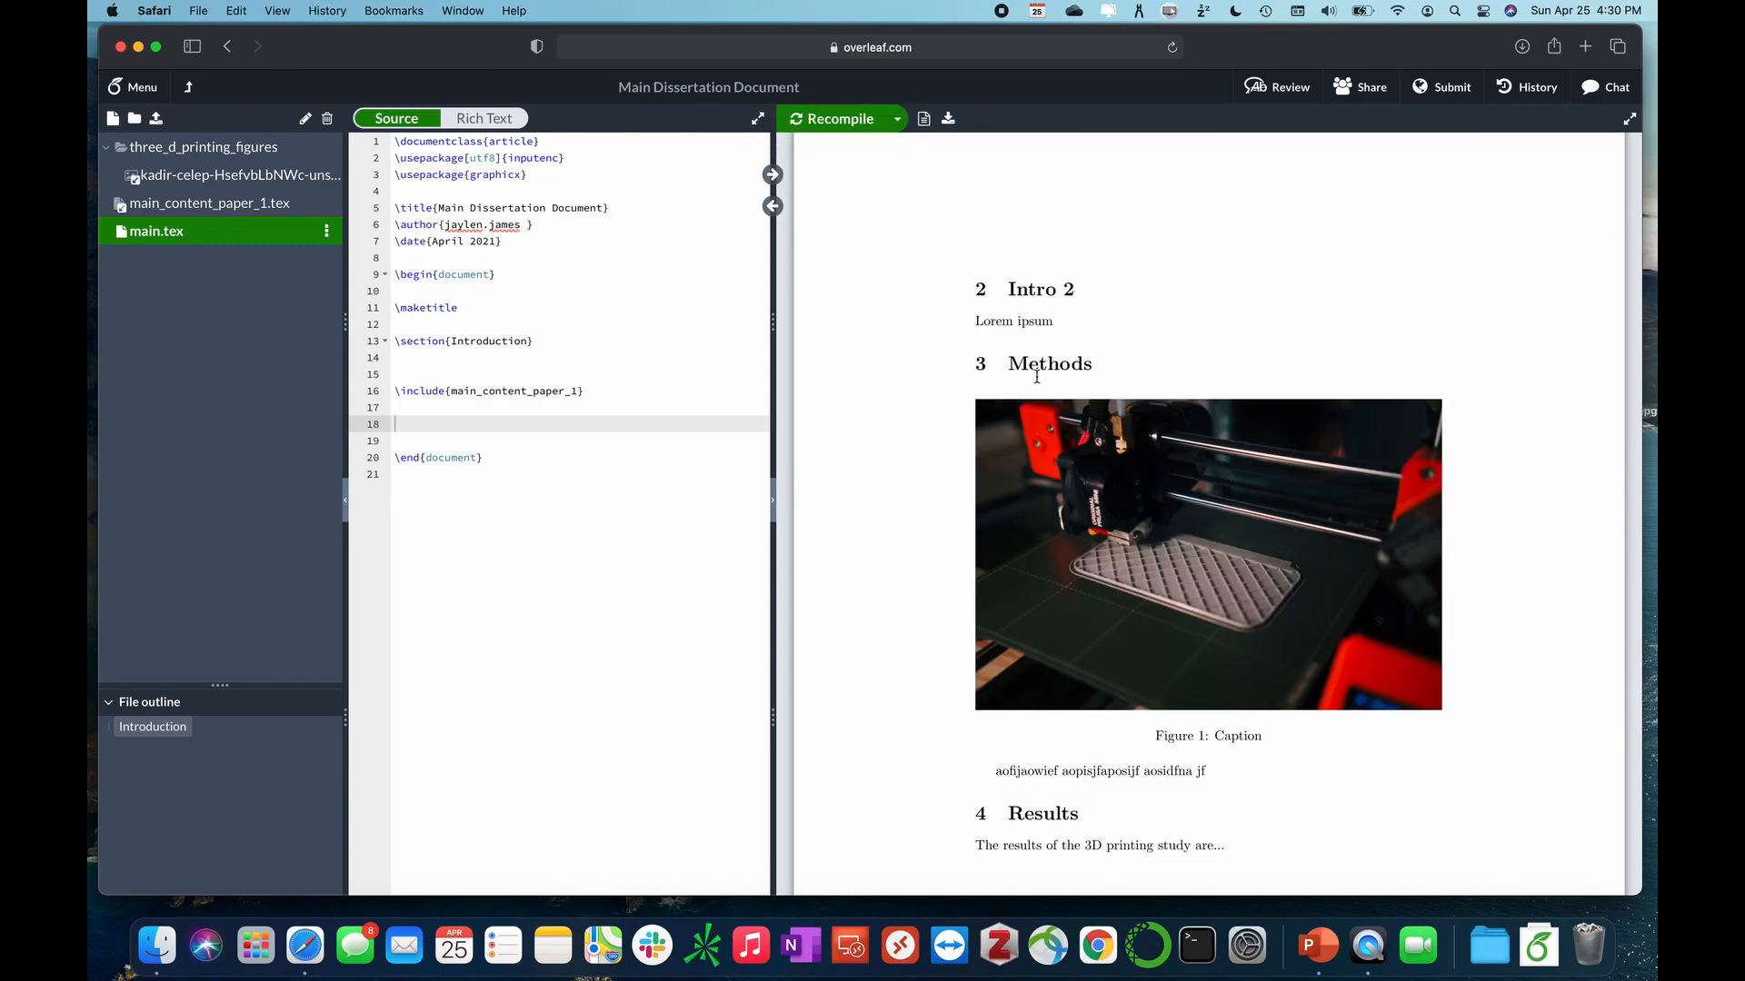
scroll(1138, 464, "up", 3)
scroll(1138, 465, "down", 3)
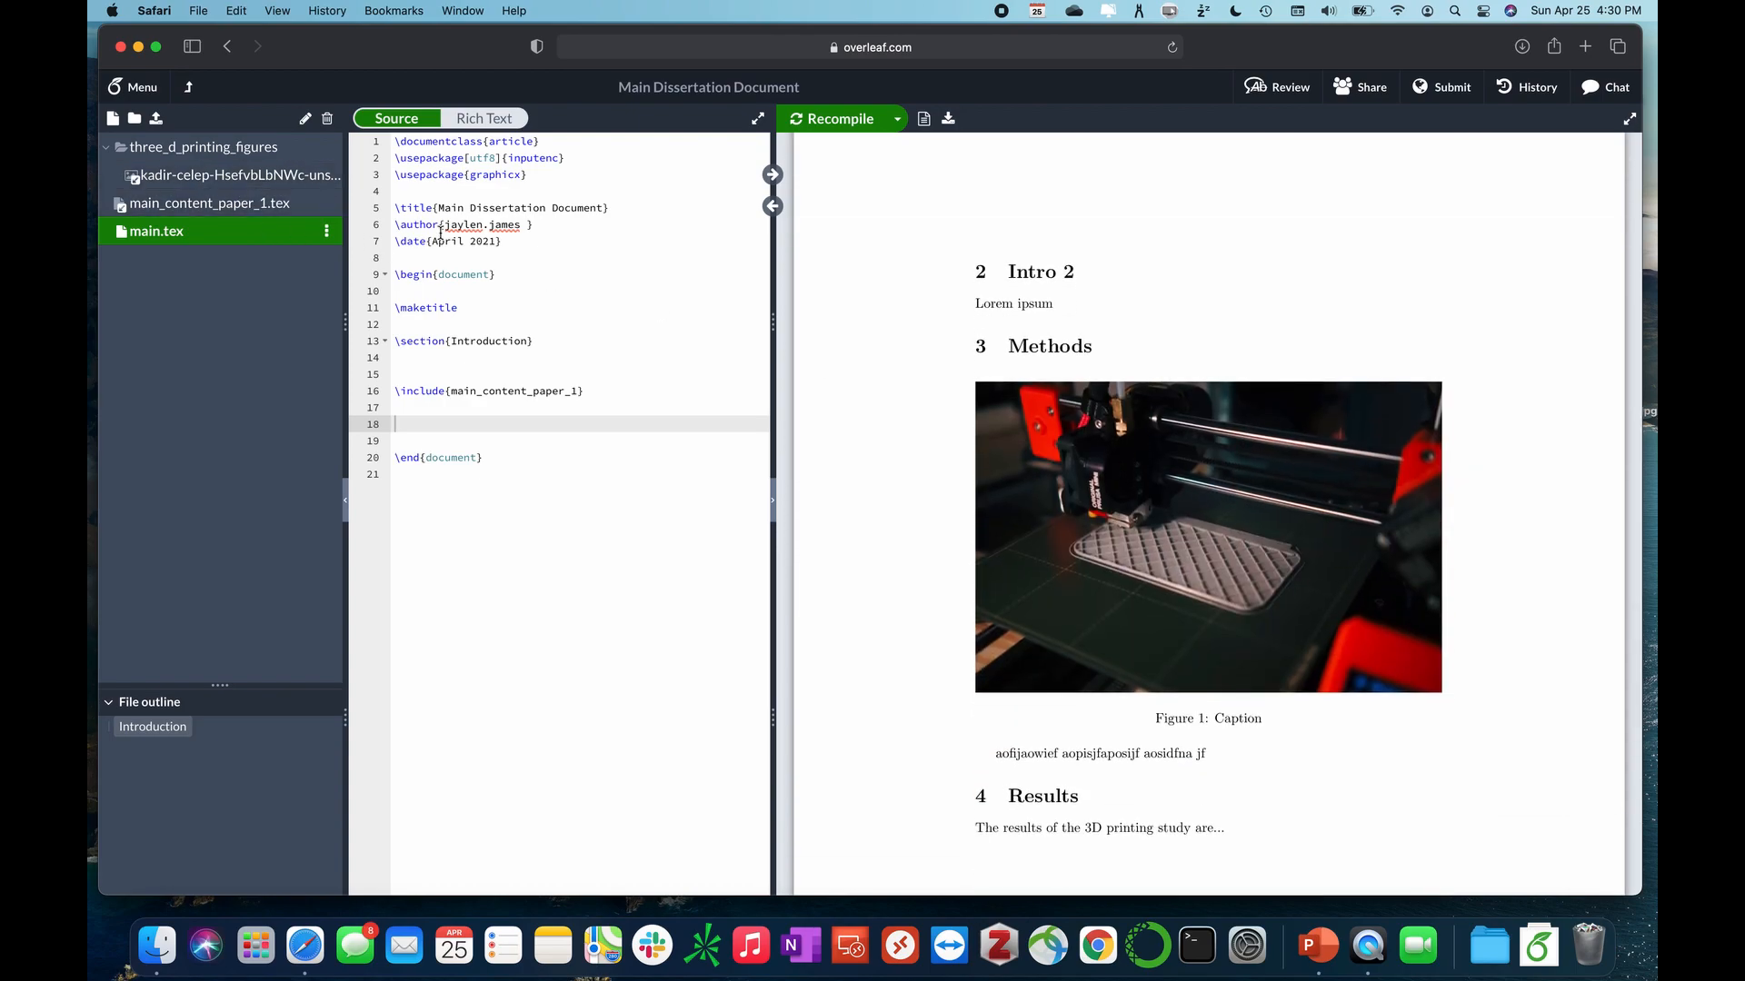
left_click(491, 410)
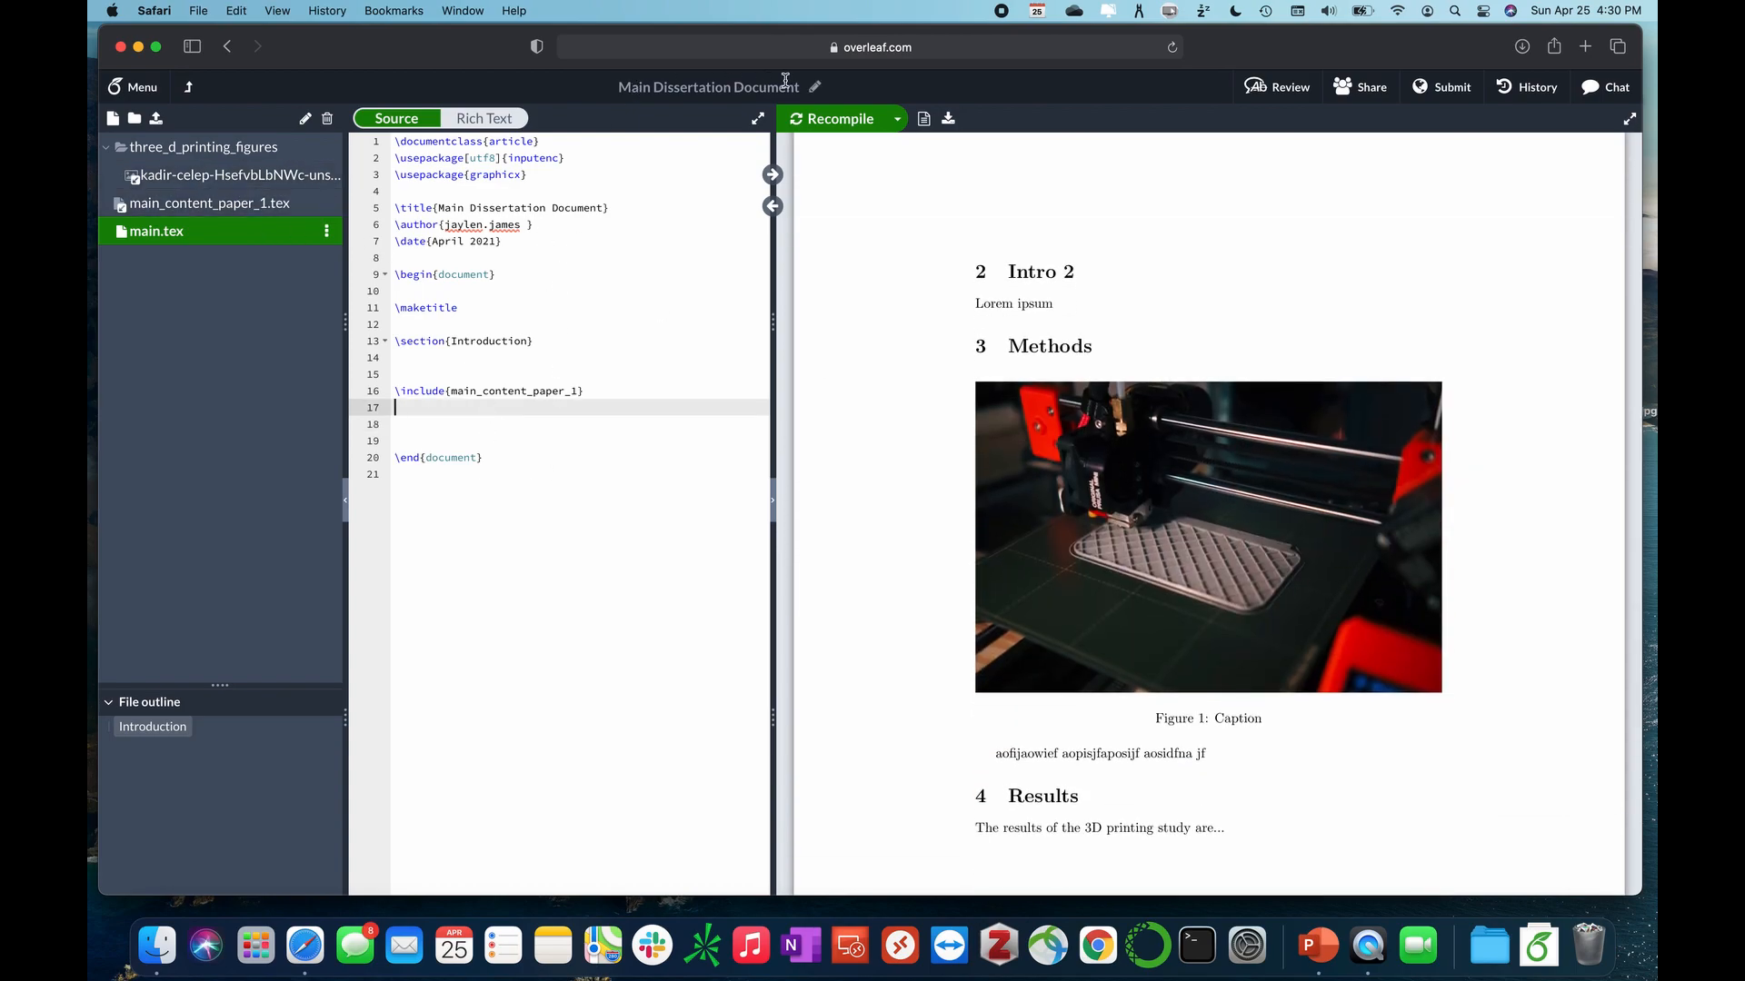